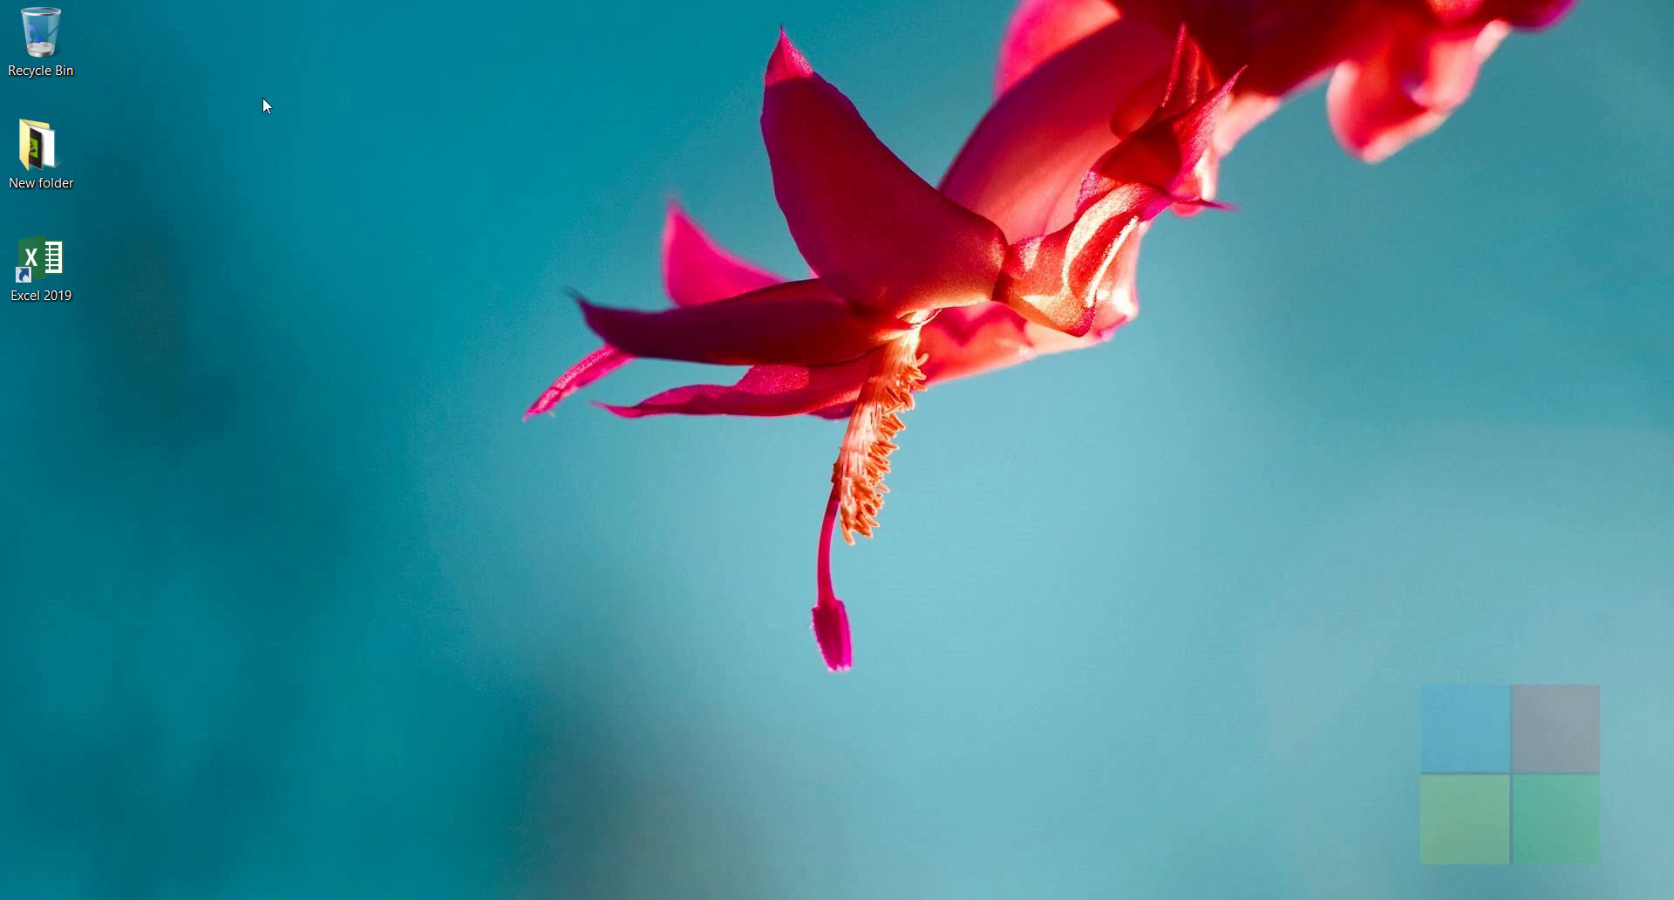
- Start Excel and open the recent workbook SAMPLE DATA
{"action": "double_click", "coordinate": [52, 276]}
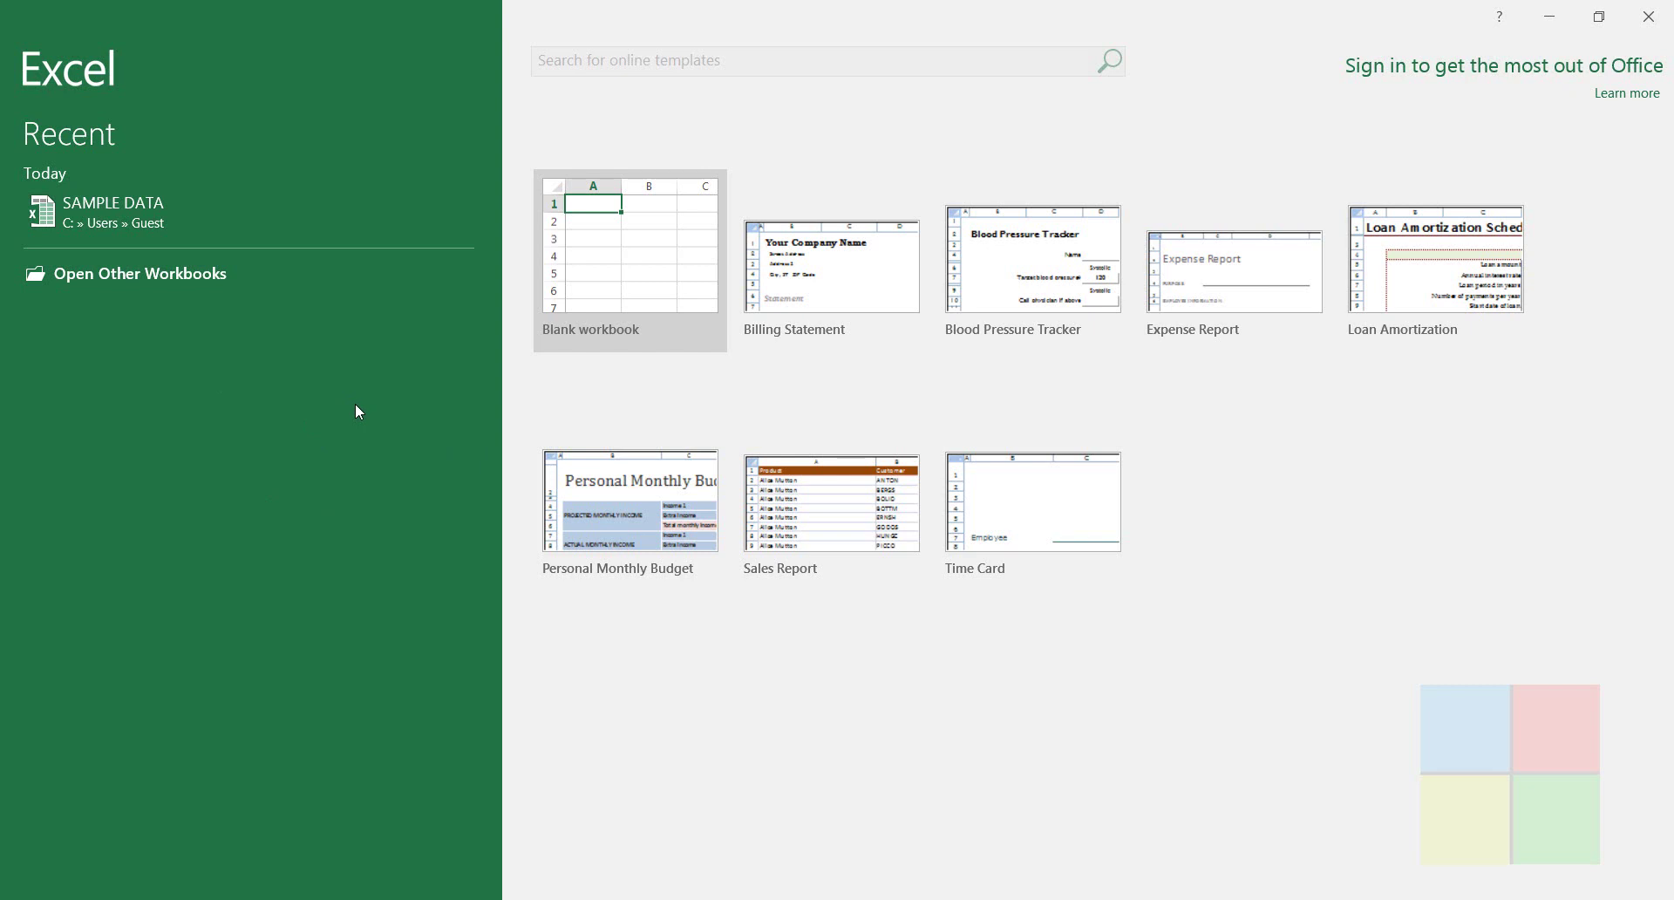
{"action": "left_click", "coordinate": [283, 226]}
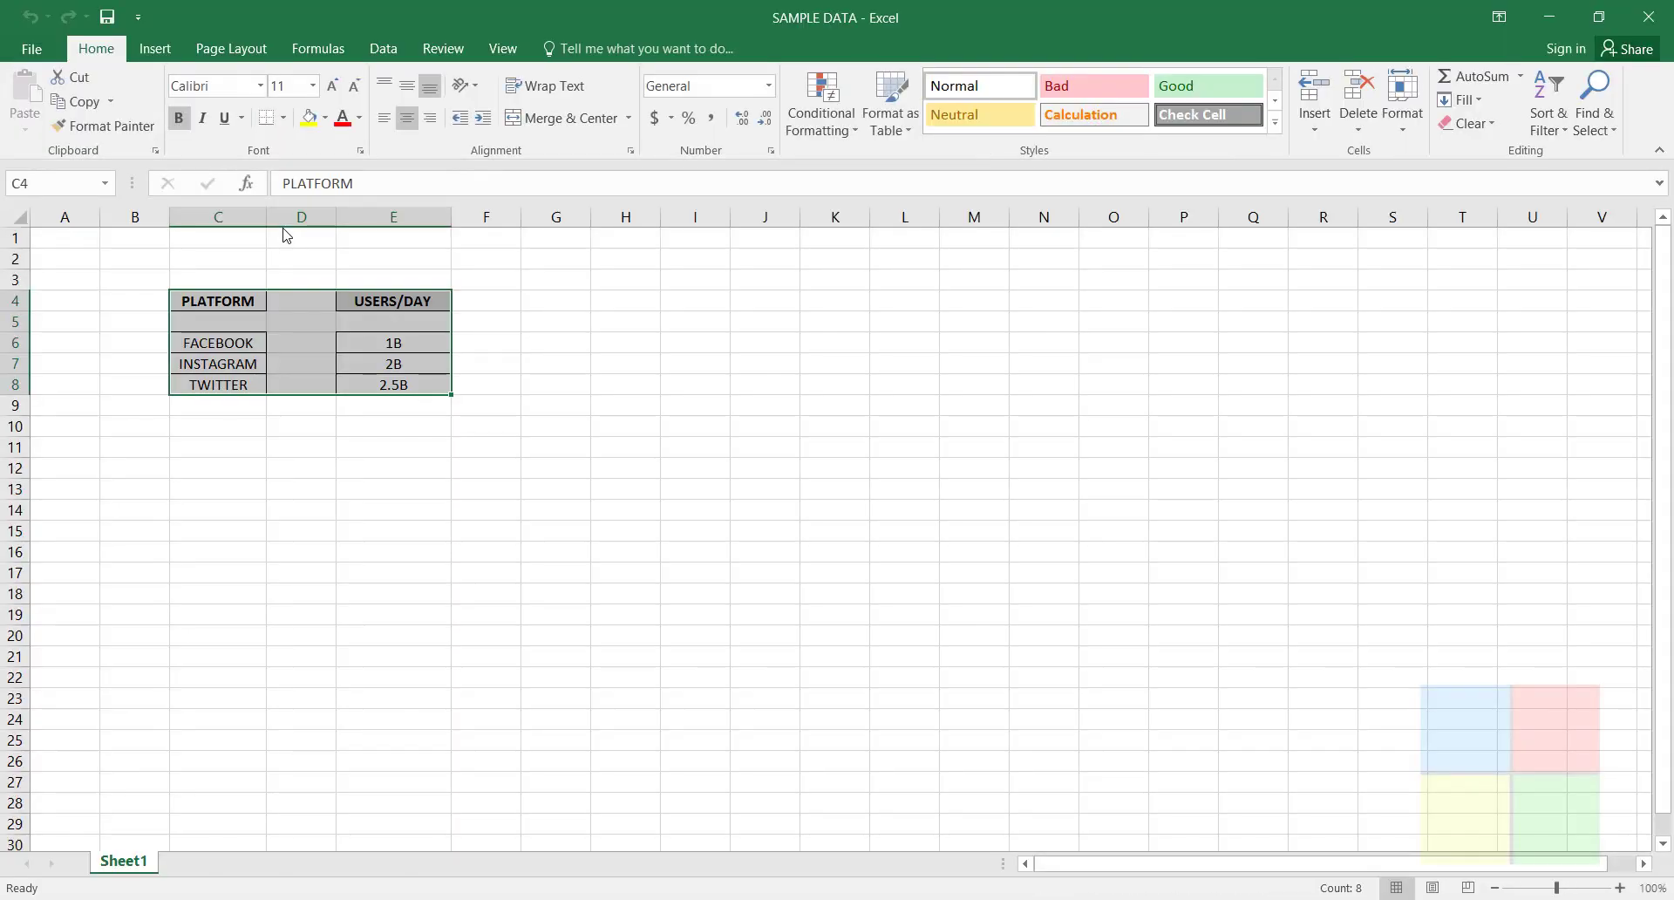
{"action": "left_click", "coordinate": [631, 552]}
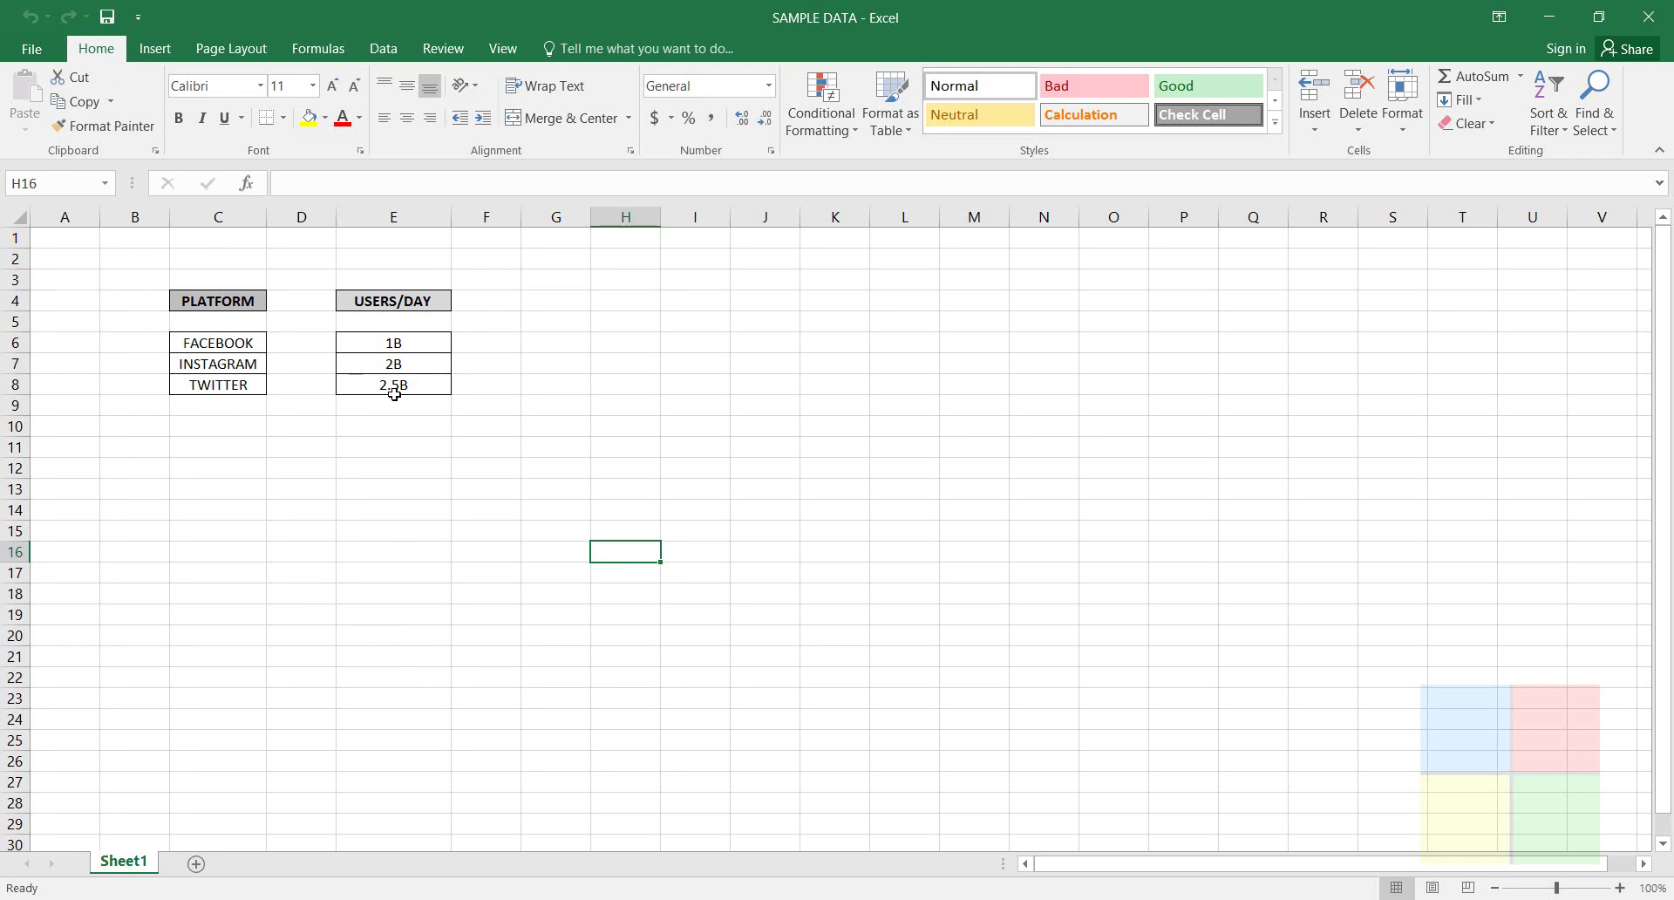
{"action": "left_click", "coordinate": [343, 55]}
{"action": "left_click", "coordinate": [256, 58]}
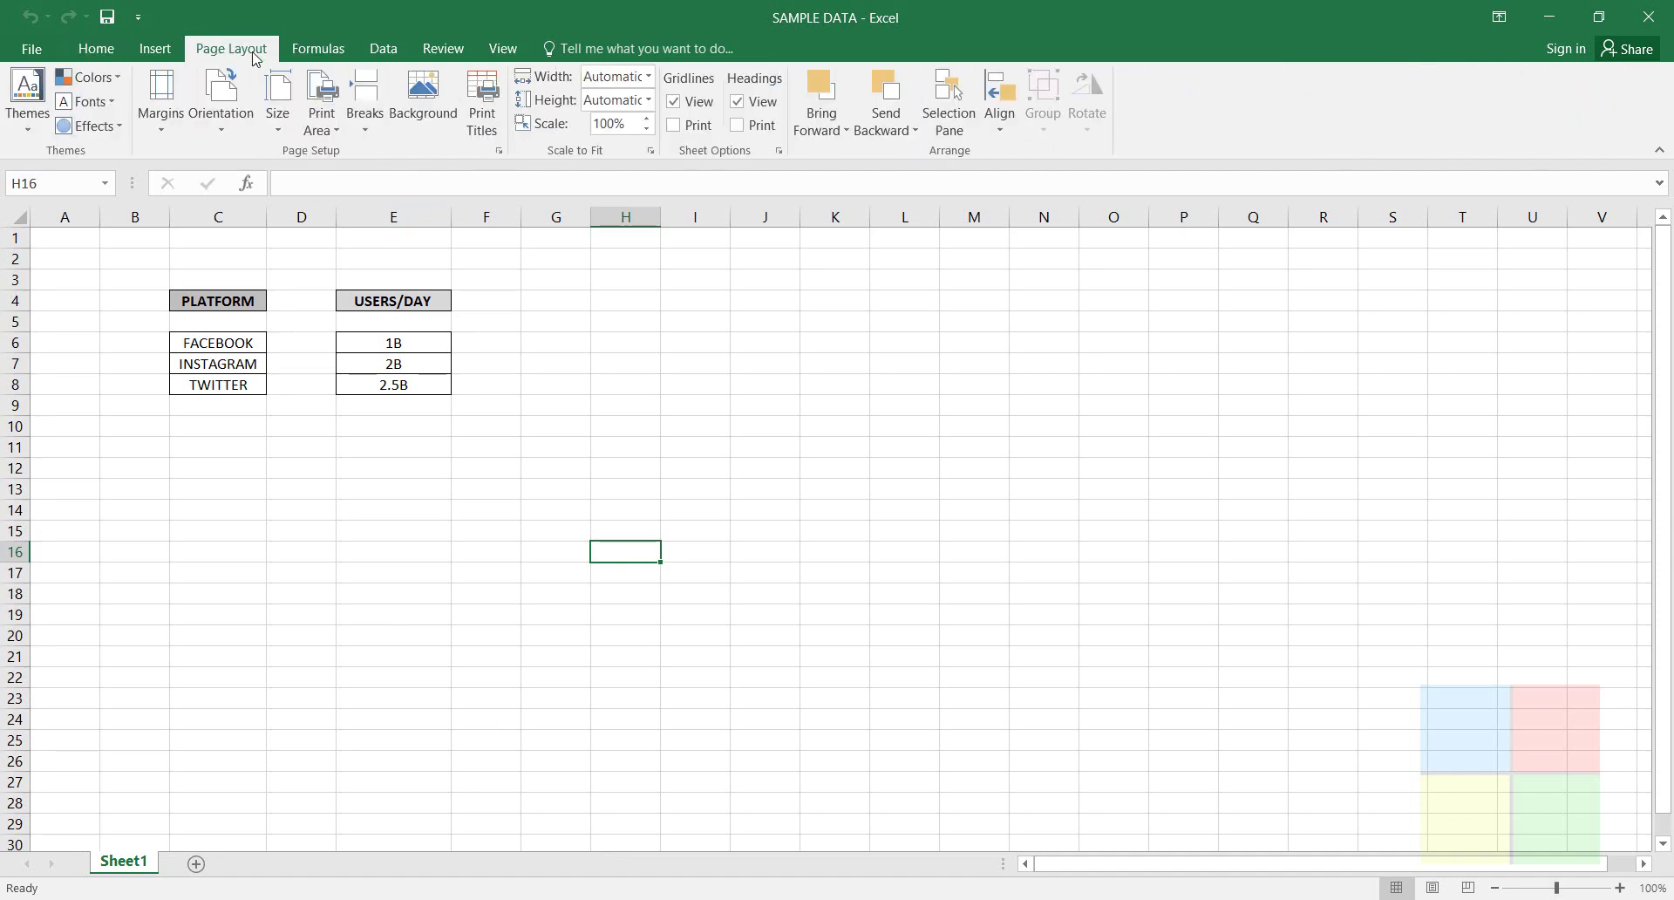
{"action": "left_click", "coordinate": [382, 63]}
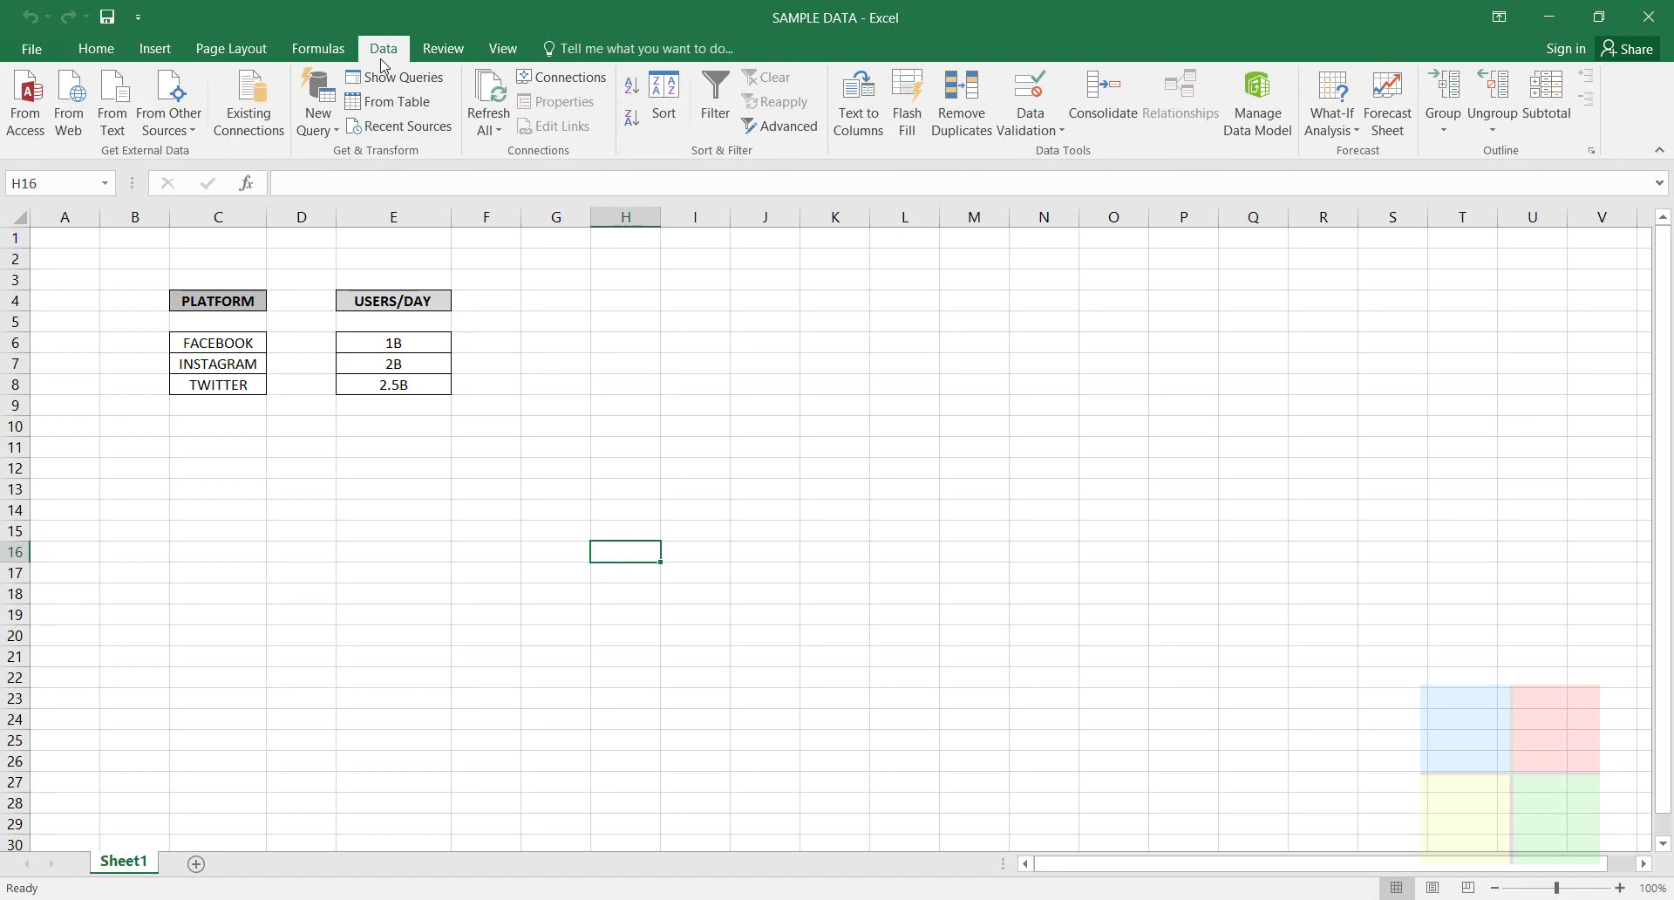
{"action": "left_click", "coordinate": [111, 51]}
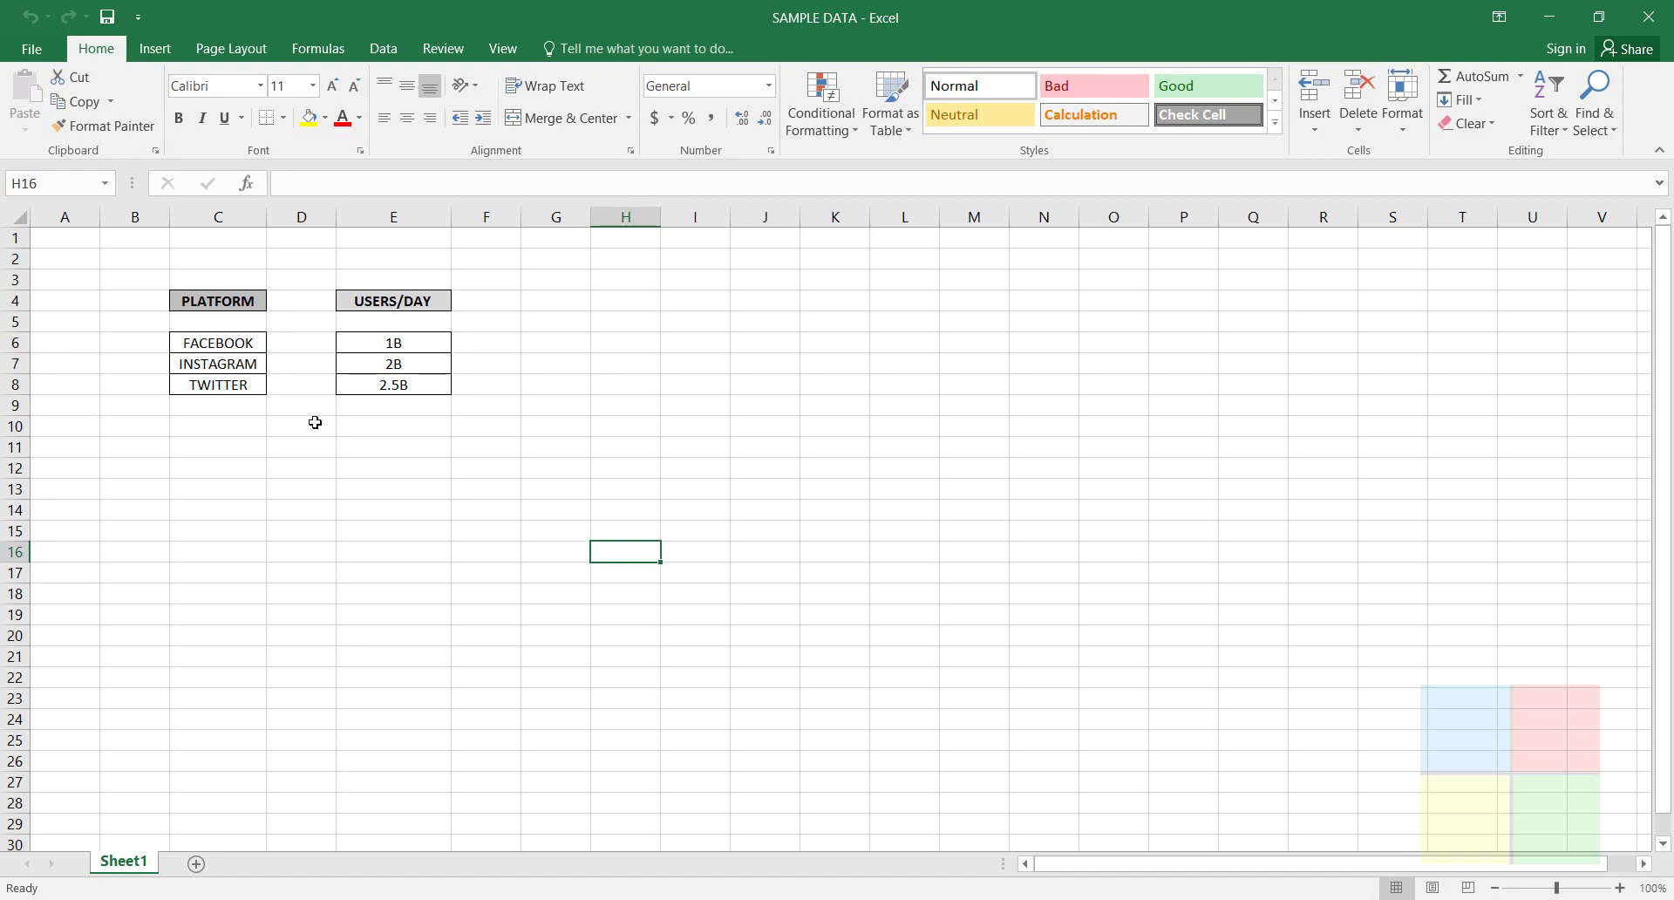
{"action": "left_click", "coordinate": [344, 51]}
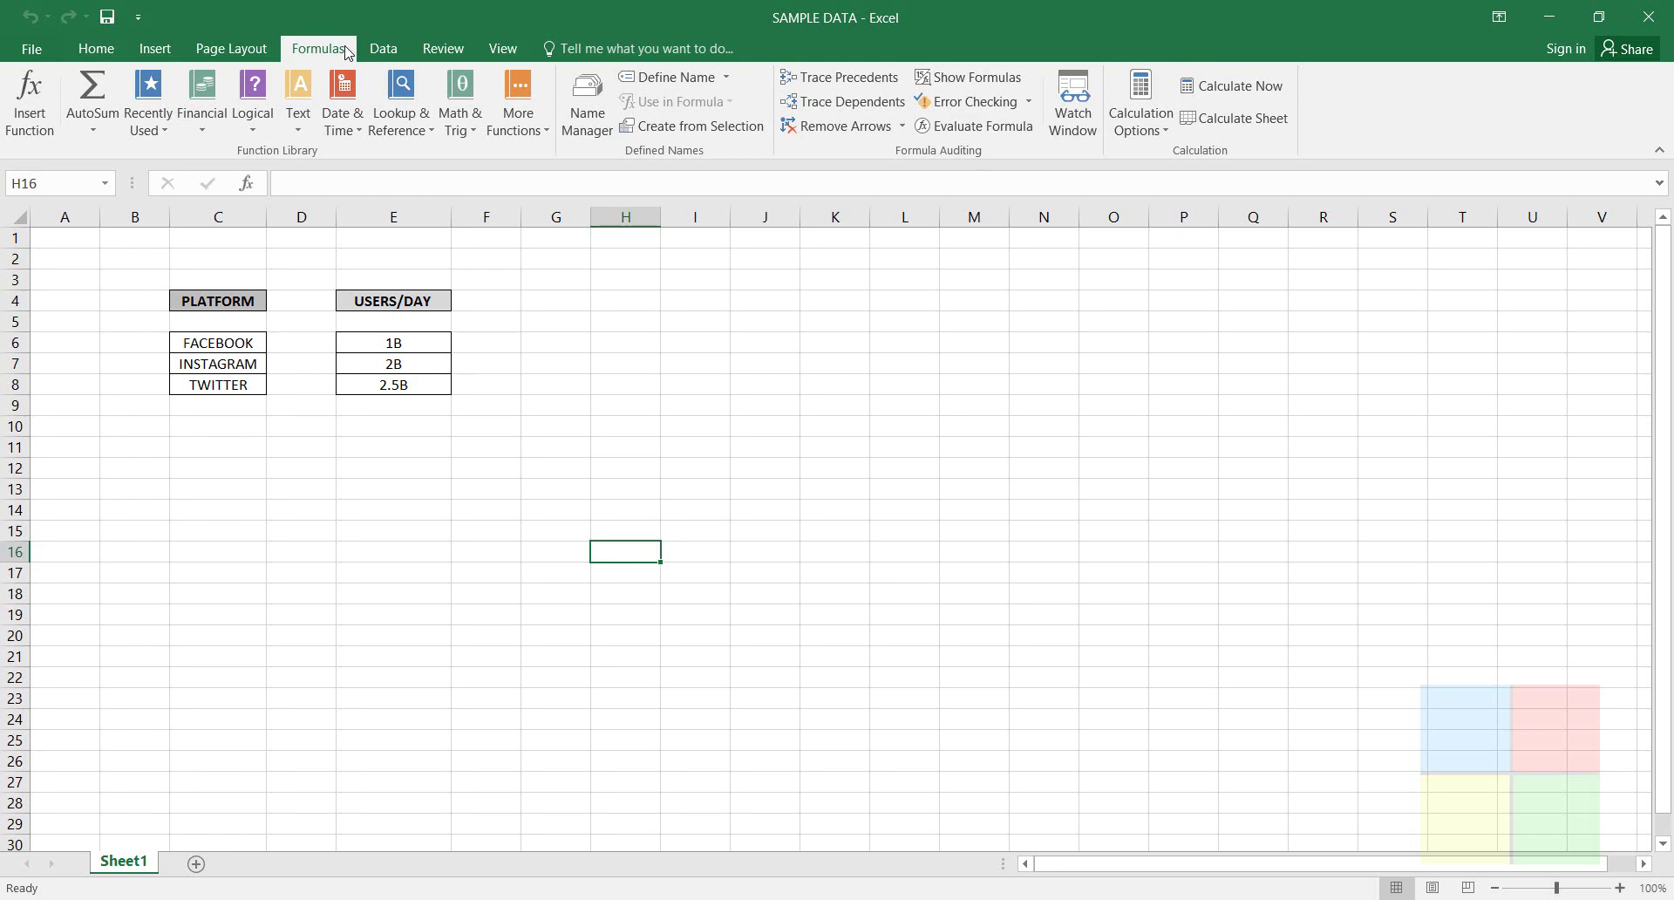
- Make the FACEBOOK entry in cell C6 bold
{"action": "left_click", "coordinate": [232, 345]}
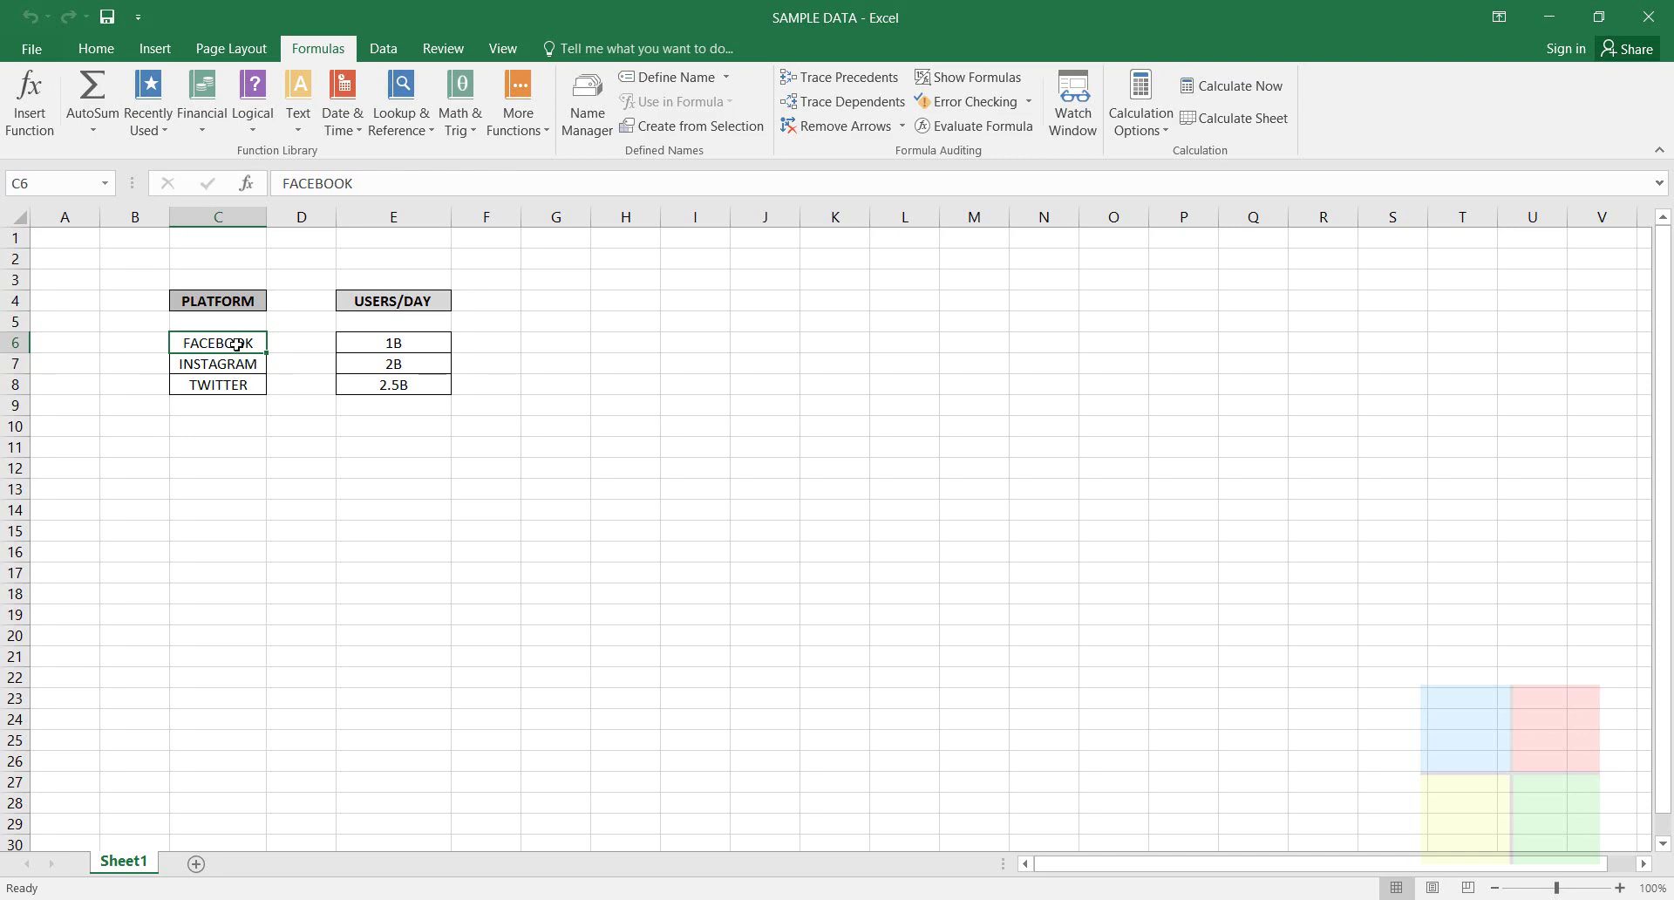
{"action": "left_click", "coordinate": [96, 48]}
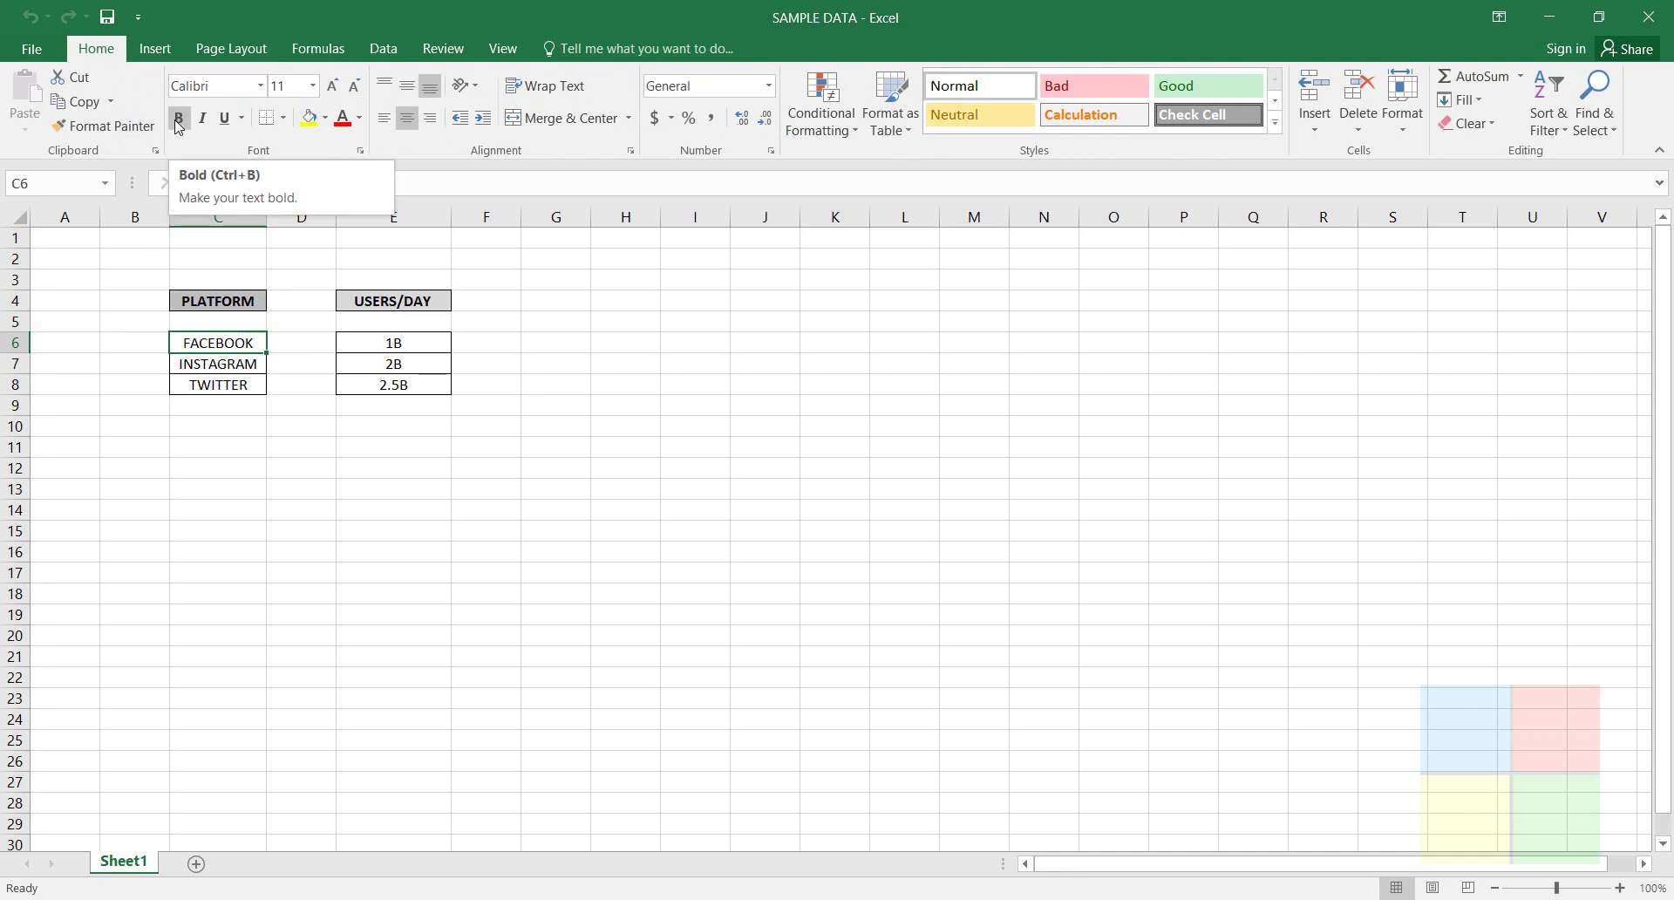
{"action": "left_click", "coordinate": [334, 56]}
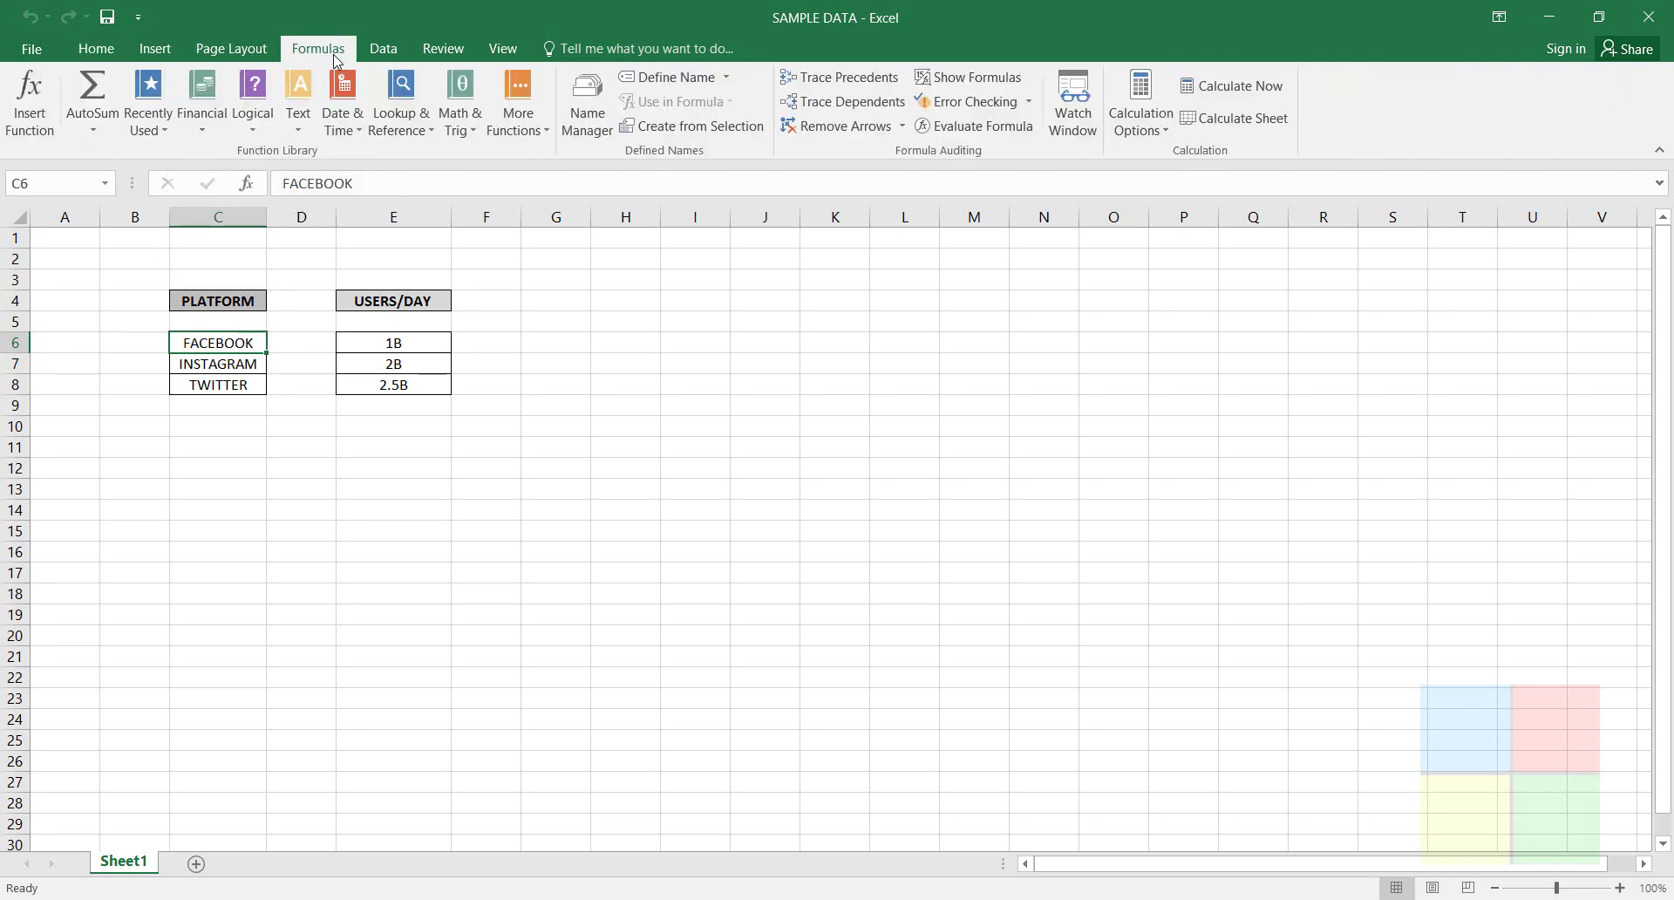
{"action": "left_click", "coordinate": [112, 55]}
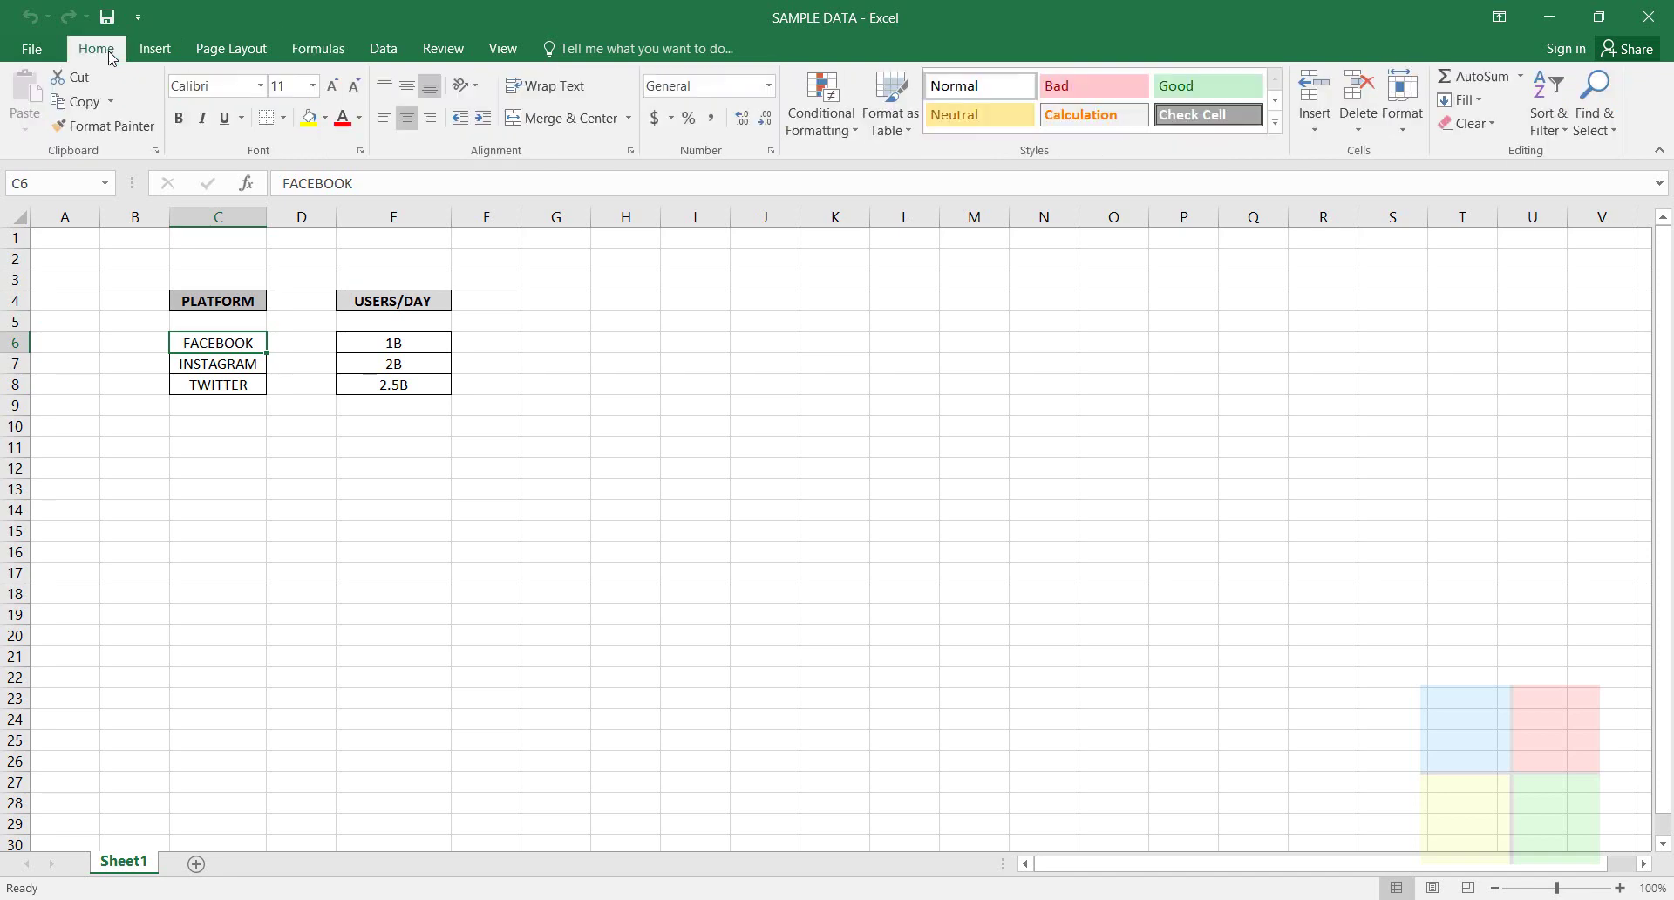
{"action": "left_click", "coordinate": [180, 131]}
{"action": "left_click", "coordinate": [277, 406]}
{"action": "left_click", "coordinate": [247, 343]}
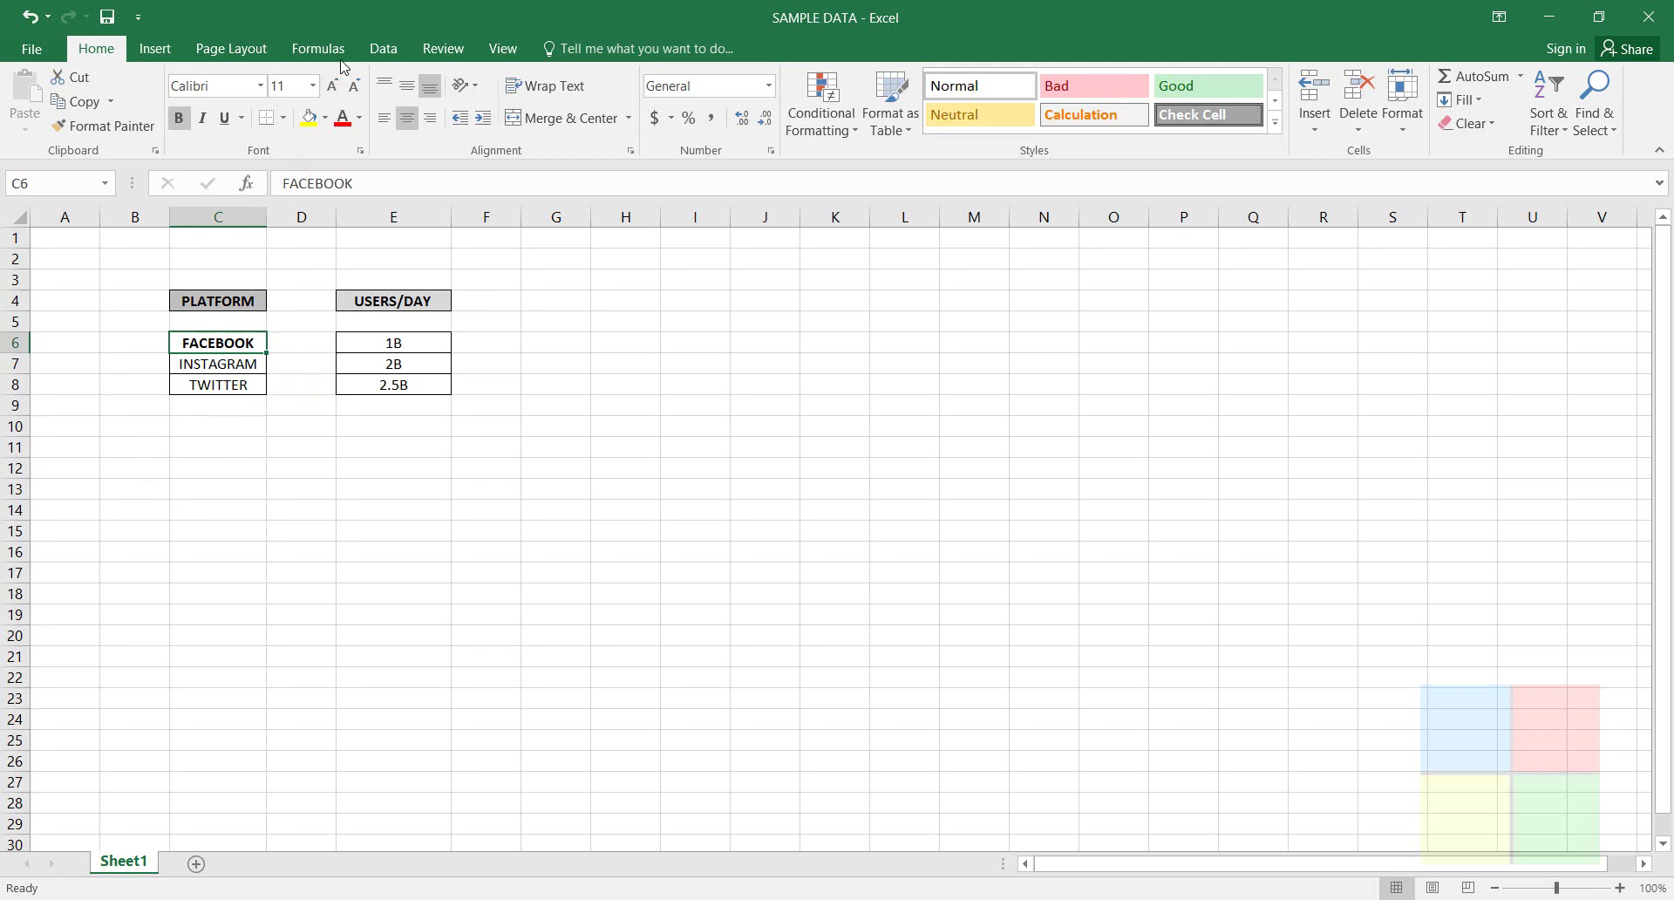
- Make the INSTAGRAM entry in cell C7 bold
{"action": "left_click", "coordinate": [384, 50]}
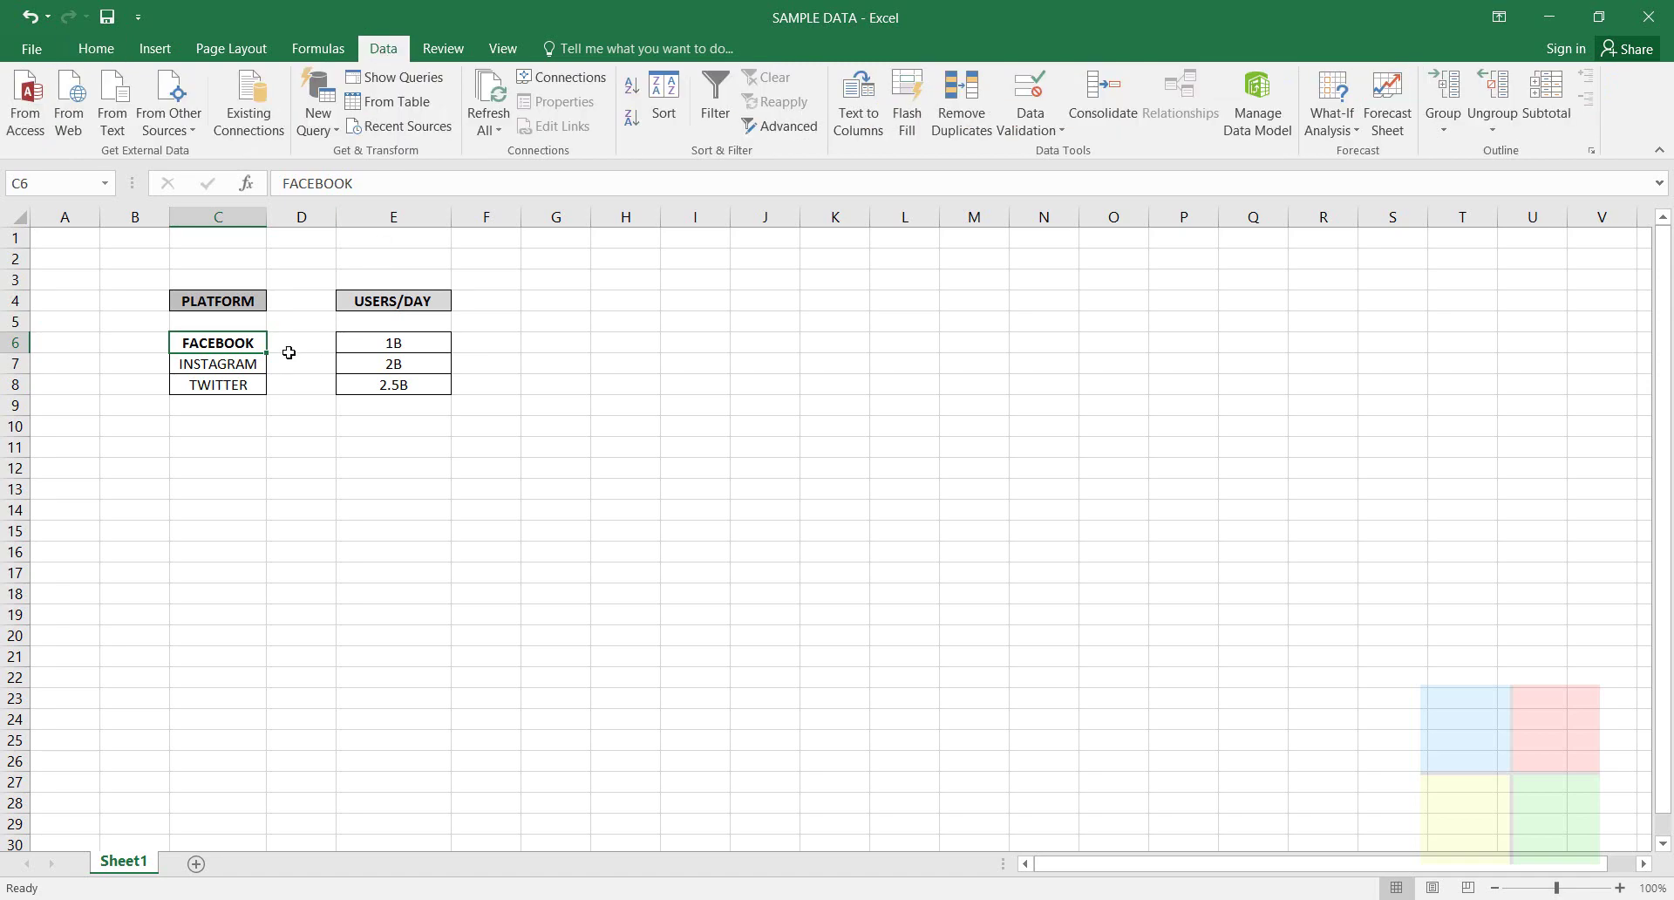
{"action": "left_click", "coordinate": [231, 366]}
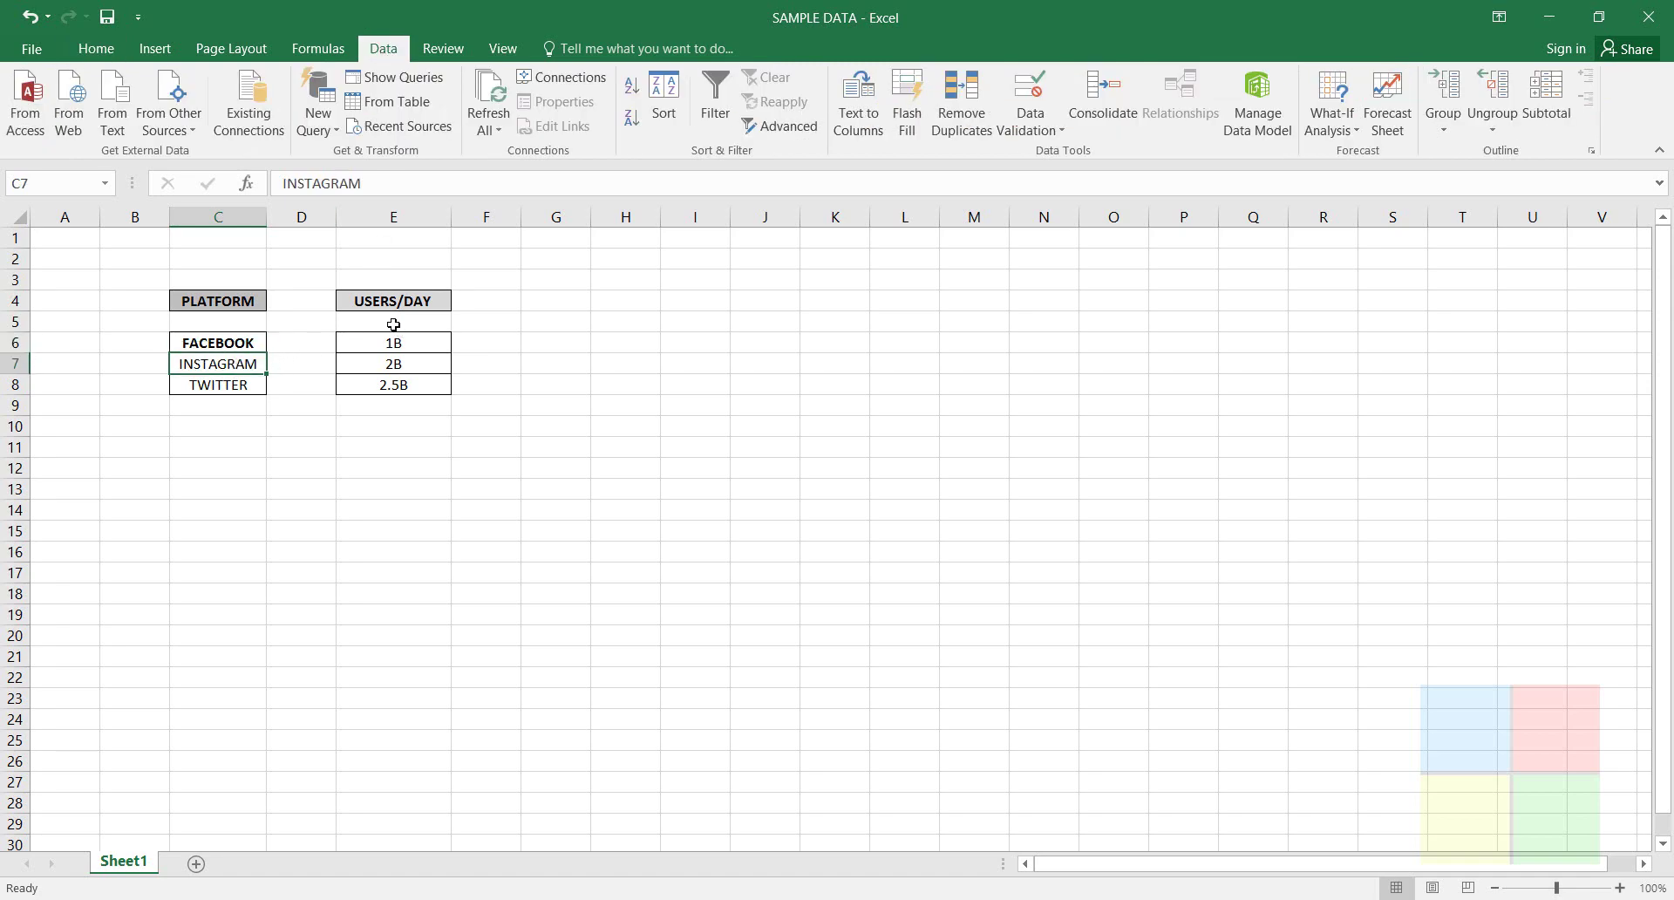
{"action": "left_click", "coordinate": [105, 54]}
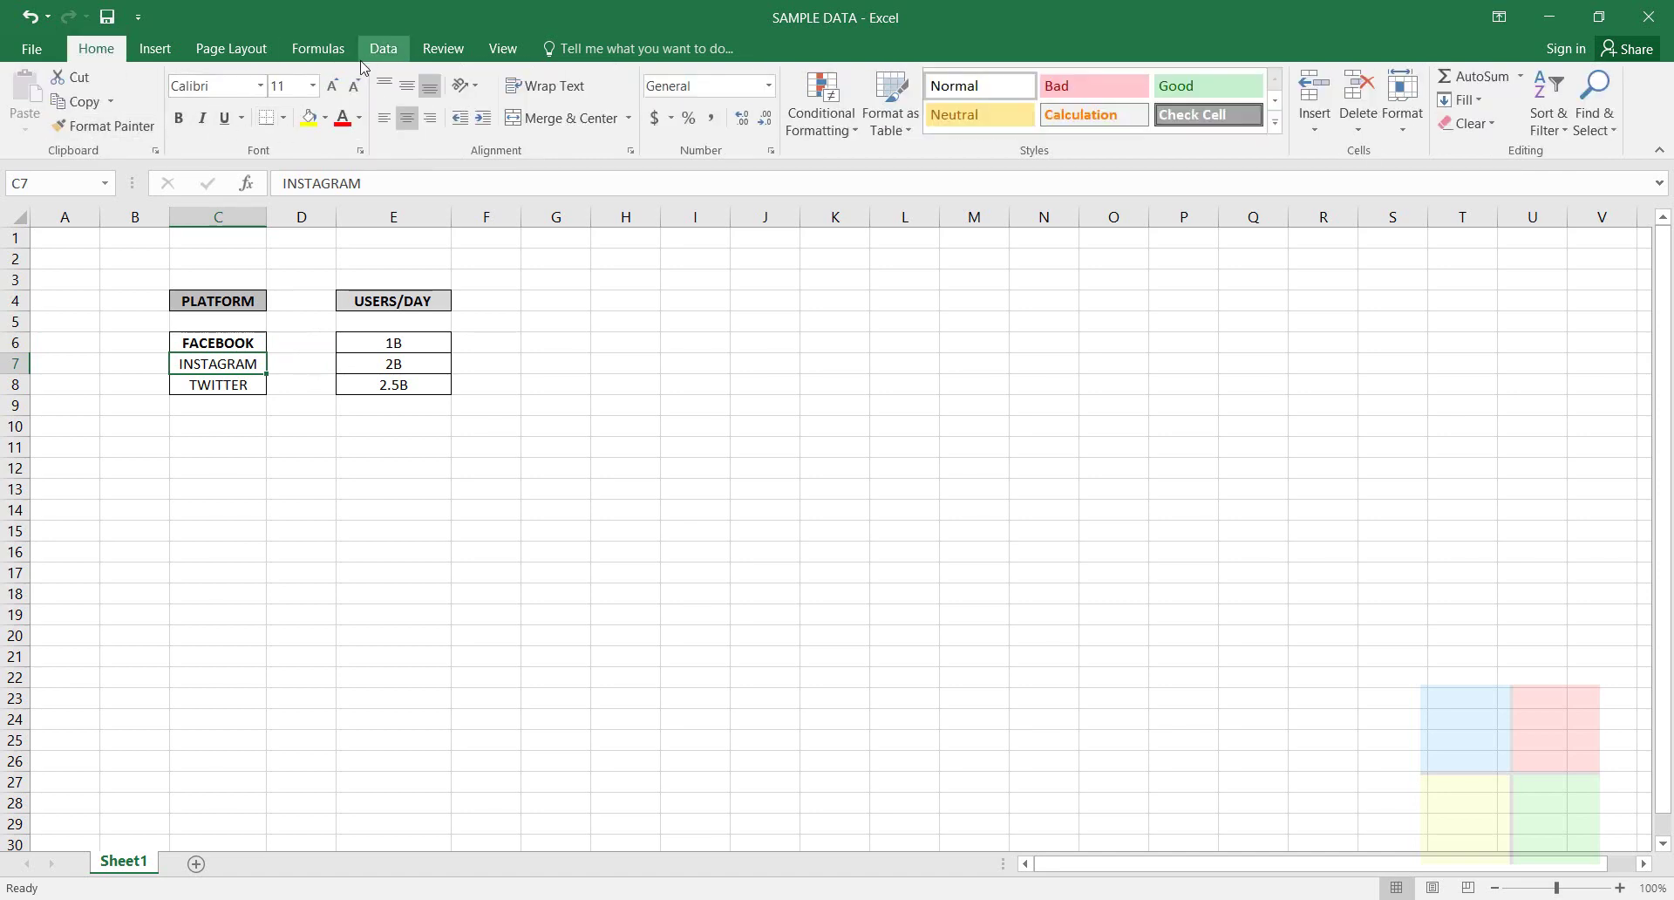
{"action": "left_click", "coordinate": [180, 124]}
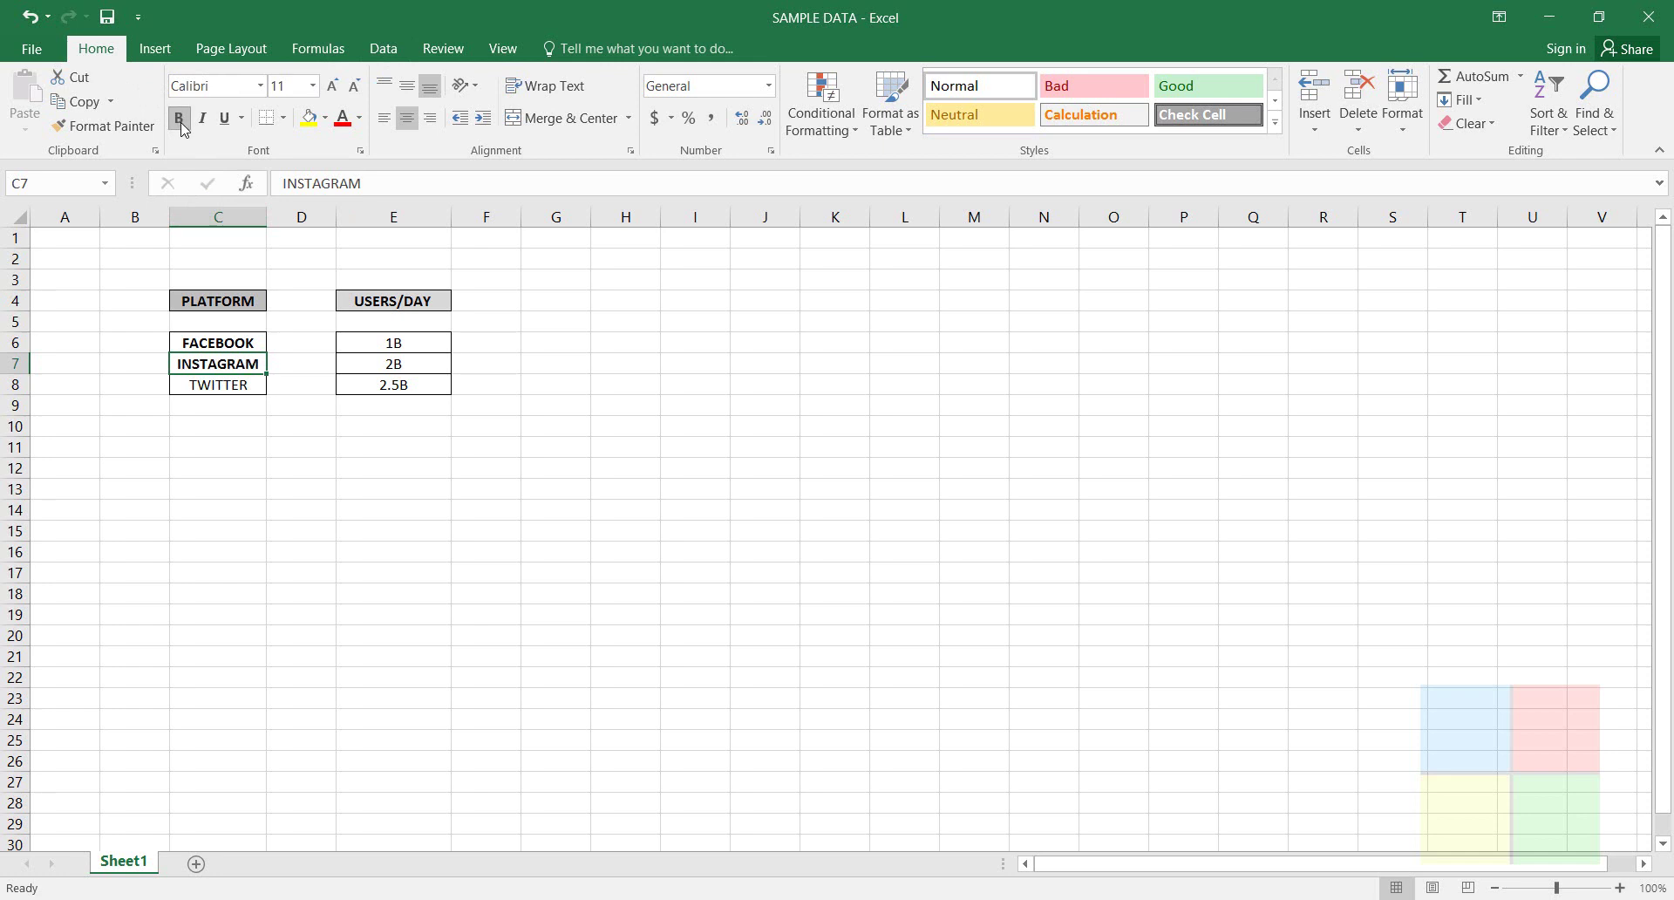
- Add the Bold command to the Quick Access Toolbar
{"action": "left_click", "coordinate": [253, 398]}
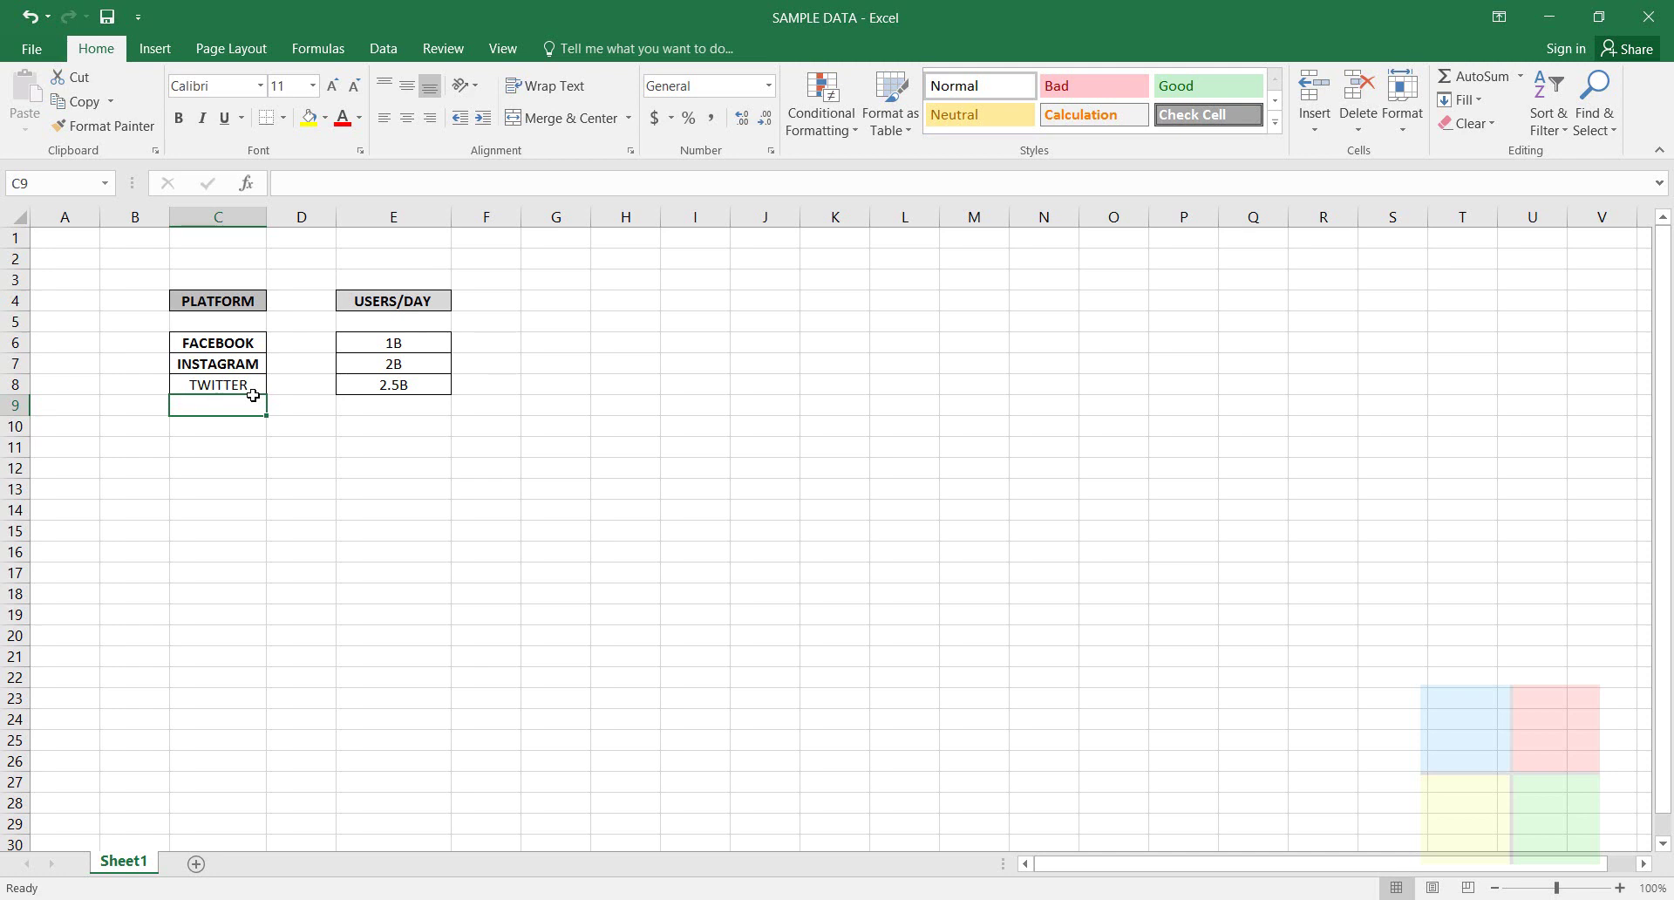
{"action": "right_click", "coordinate": [181, 125]}
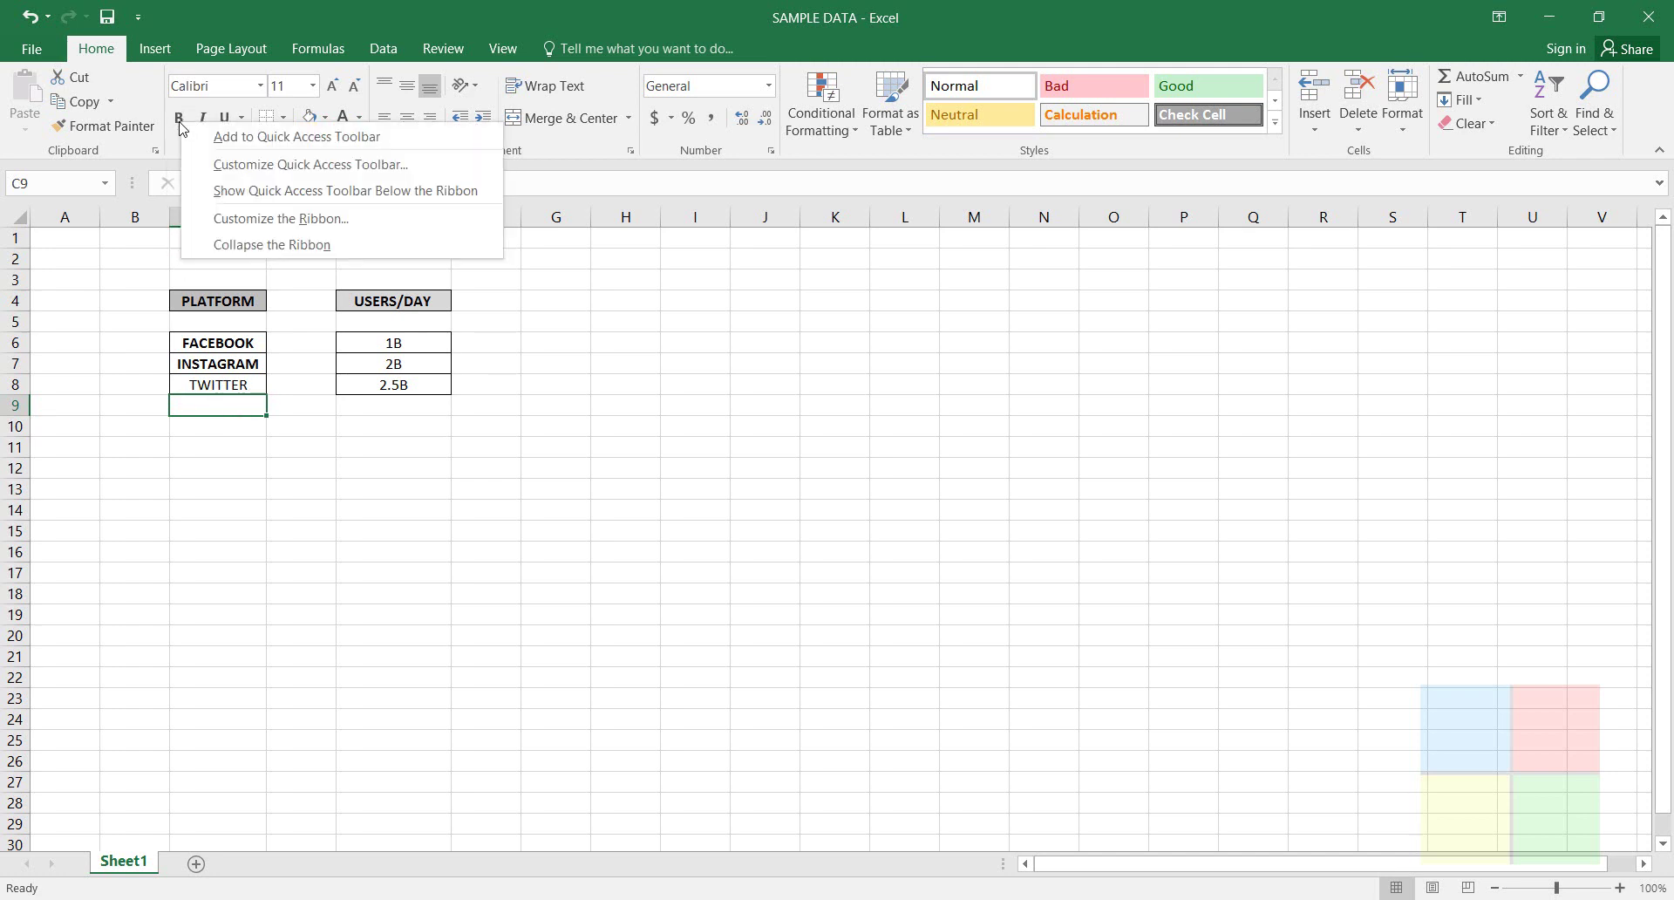
{"action": "left_click", "coordinate": [226, 136]}
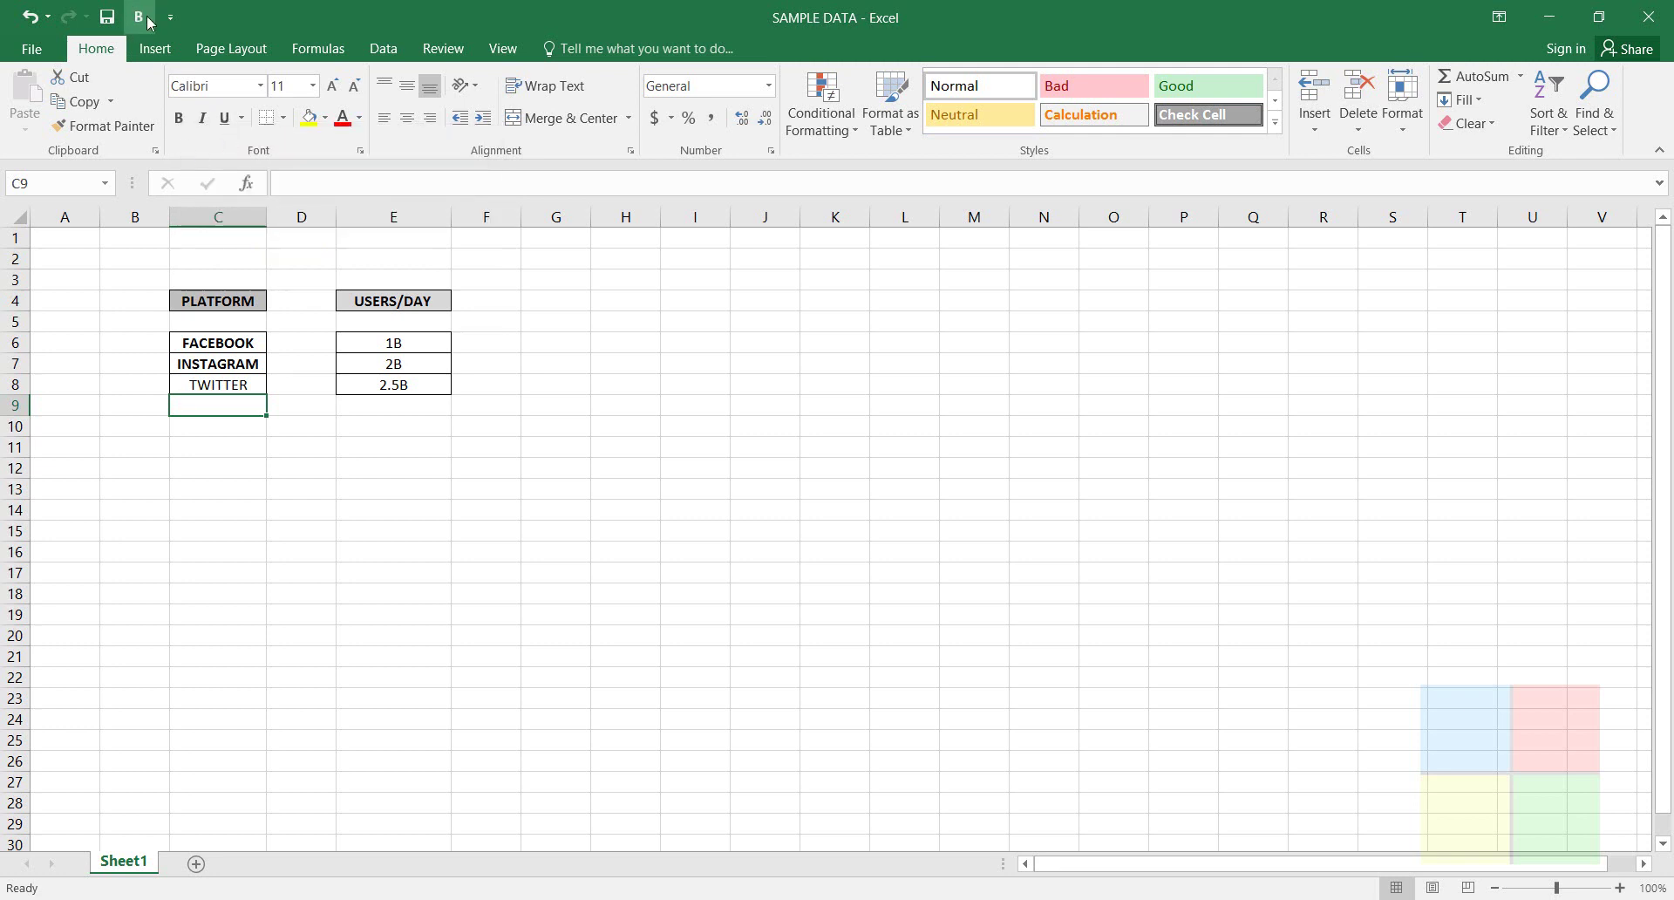
- With the Review commands showing, make the TWITTER entry in cell C8 bold through the Quick Access Toolbar
{"action": "left_click", "coordinate": [383, 49]}
{"action": "left_click", "coordinate": [440, 51]}
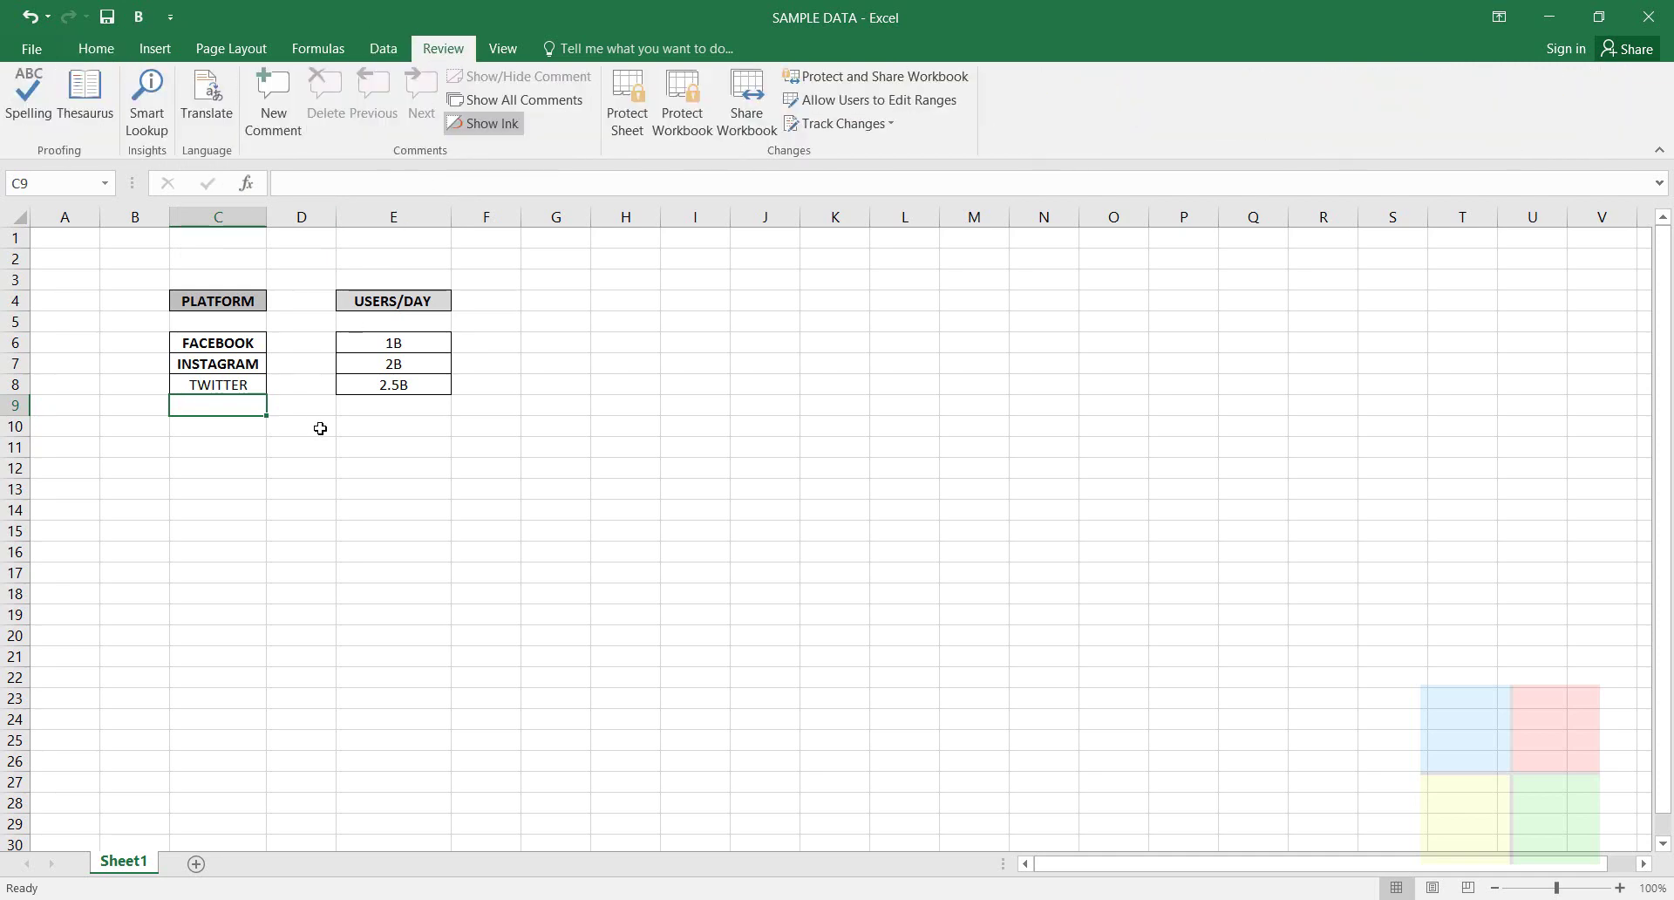
{"action": "left_click", "coordinate": [234, 382]}
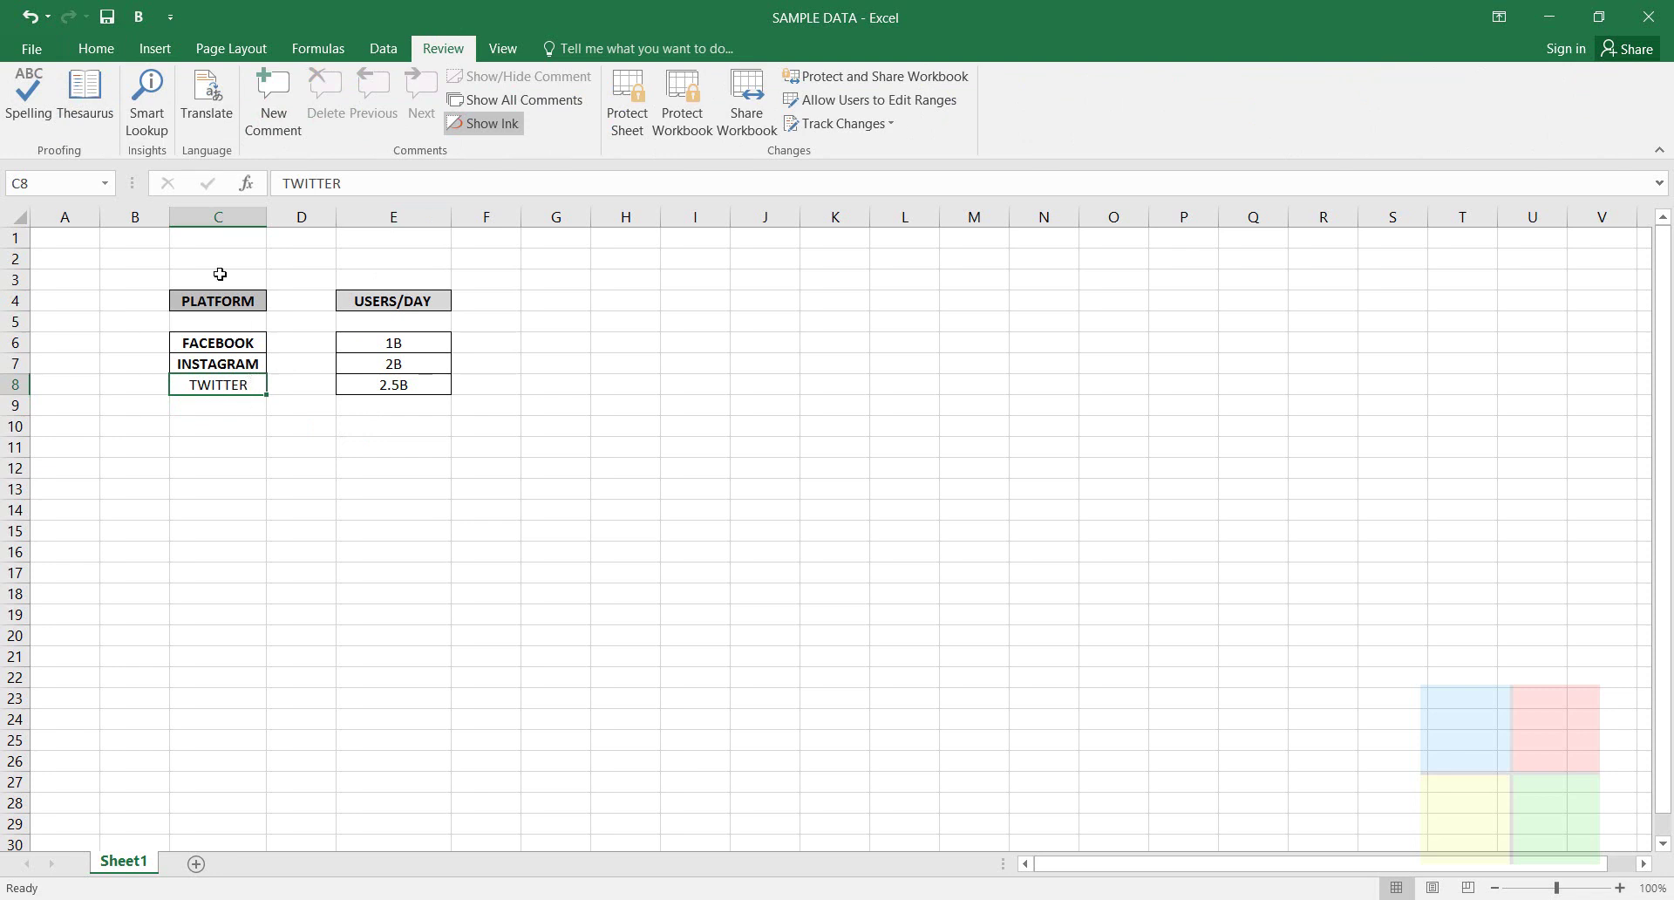
{"action": "left_click", "coordinate": [138, 17]}
{"action": "left_click", "coordinate": [243, 440]}
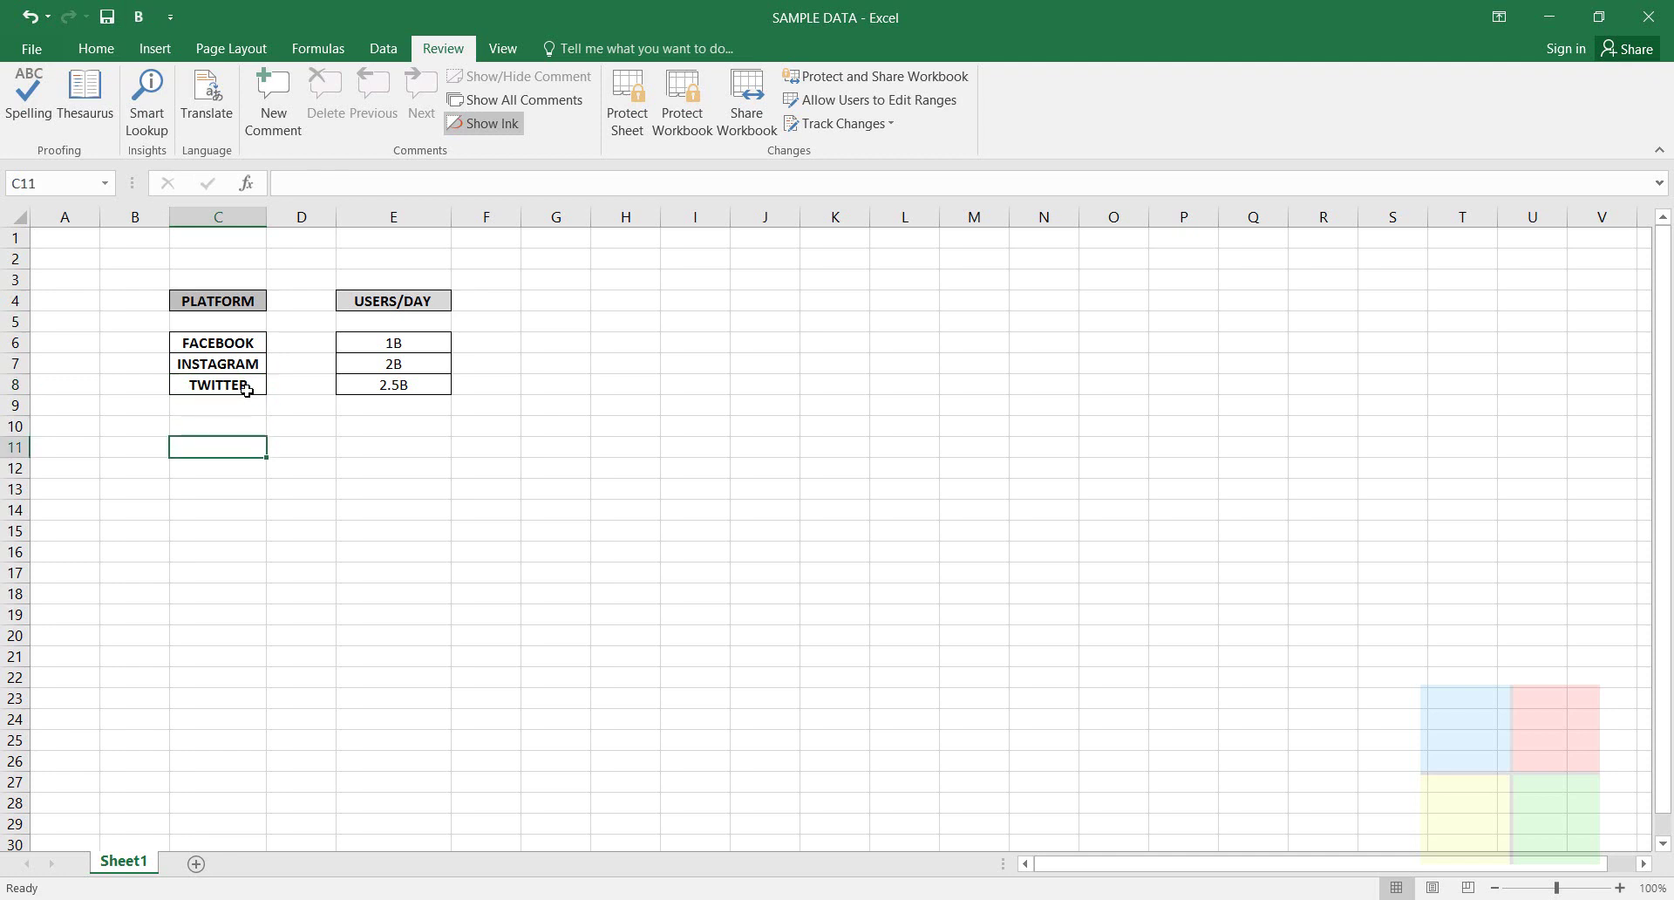
{"action": "left_click", "coordinate": [247, 390]}
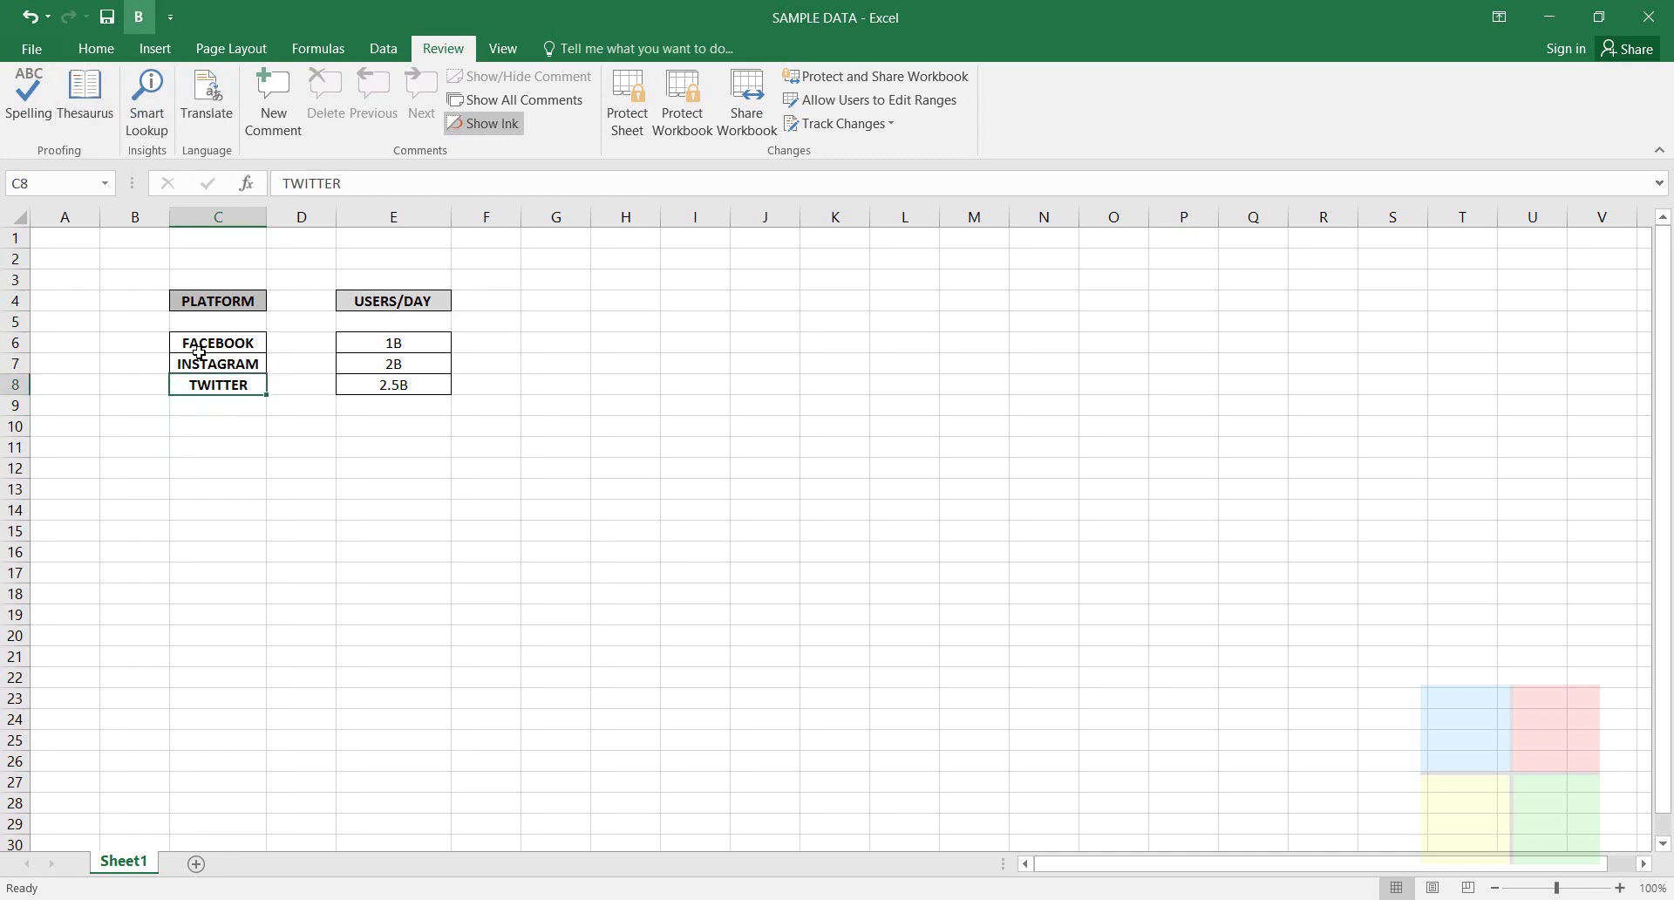
{"action": "left_click", "coordinate": [96, 48]}
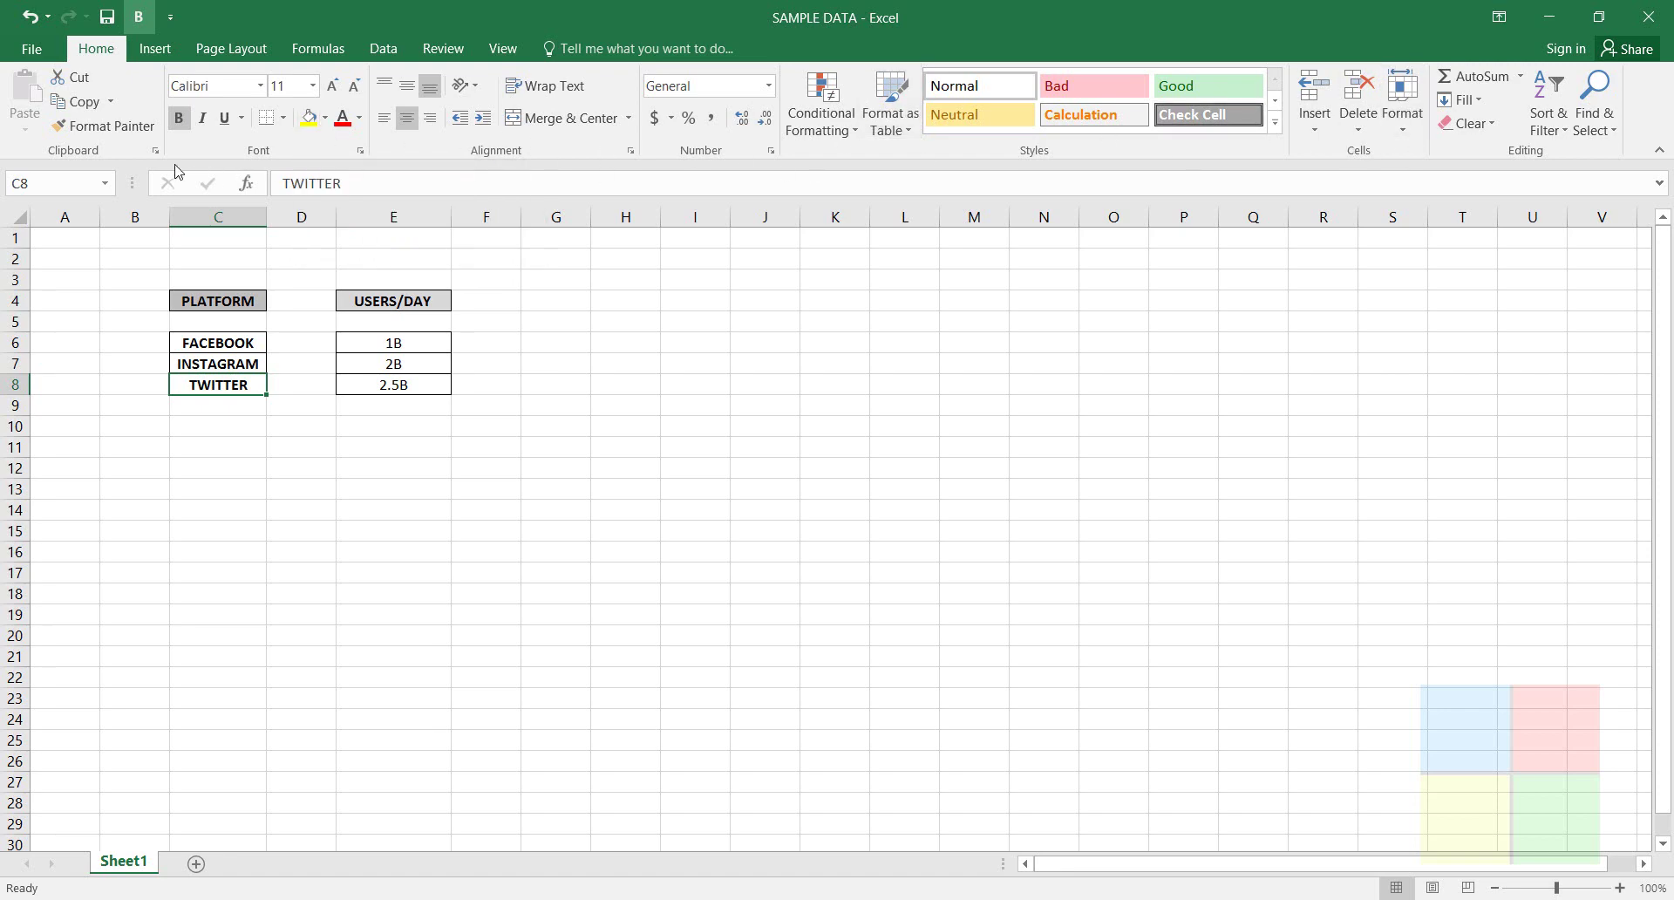
{"action": "left_click", "coordinate": [163, 58]}
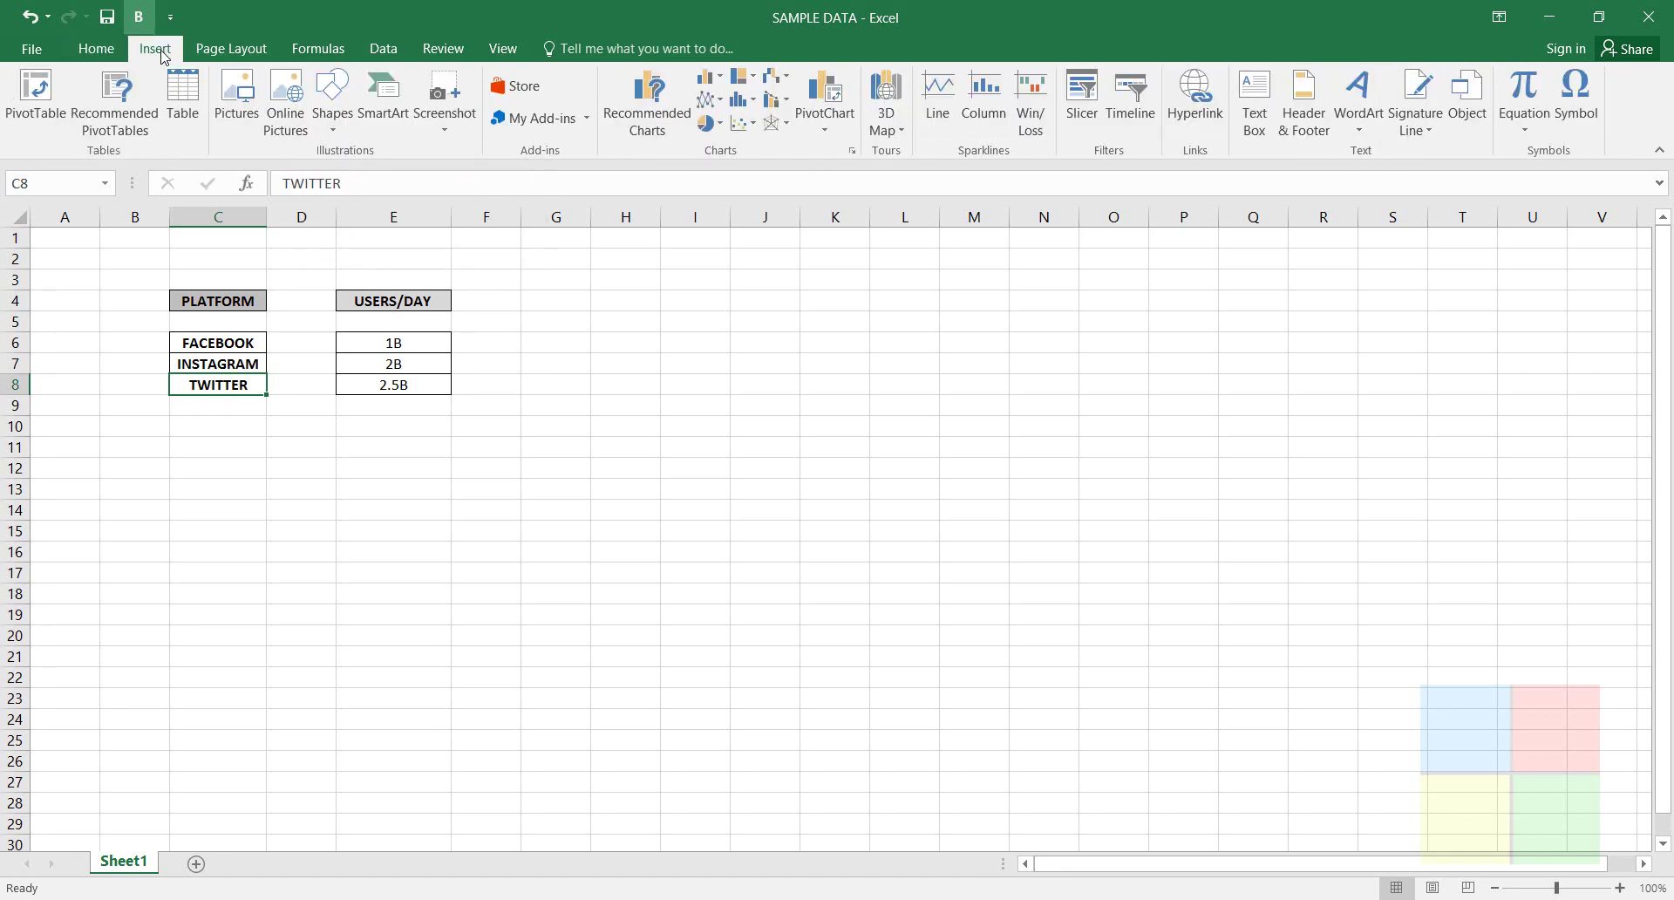
{"action": "left_click", "coordinate": [237, 58]}
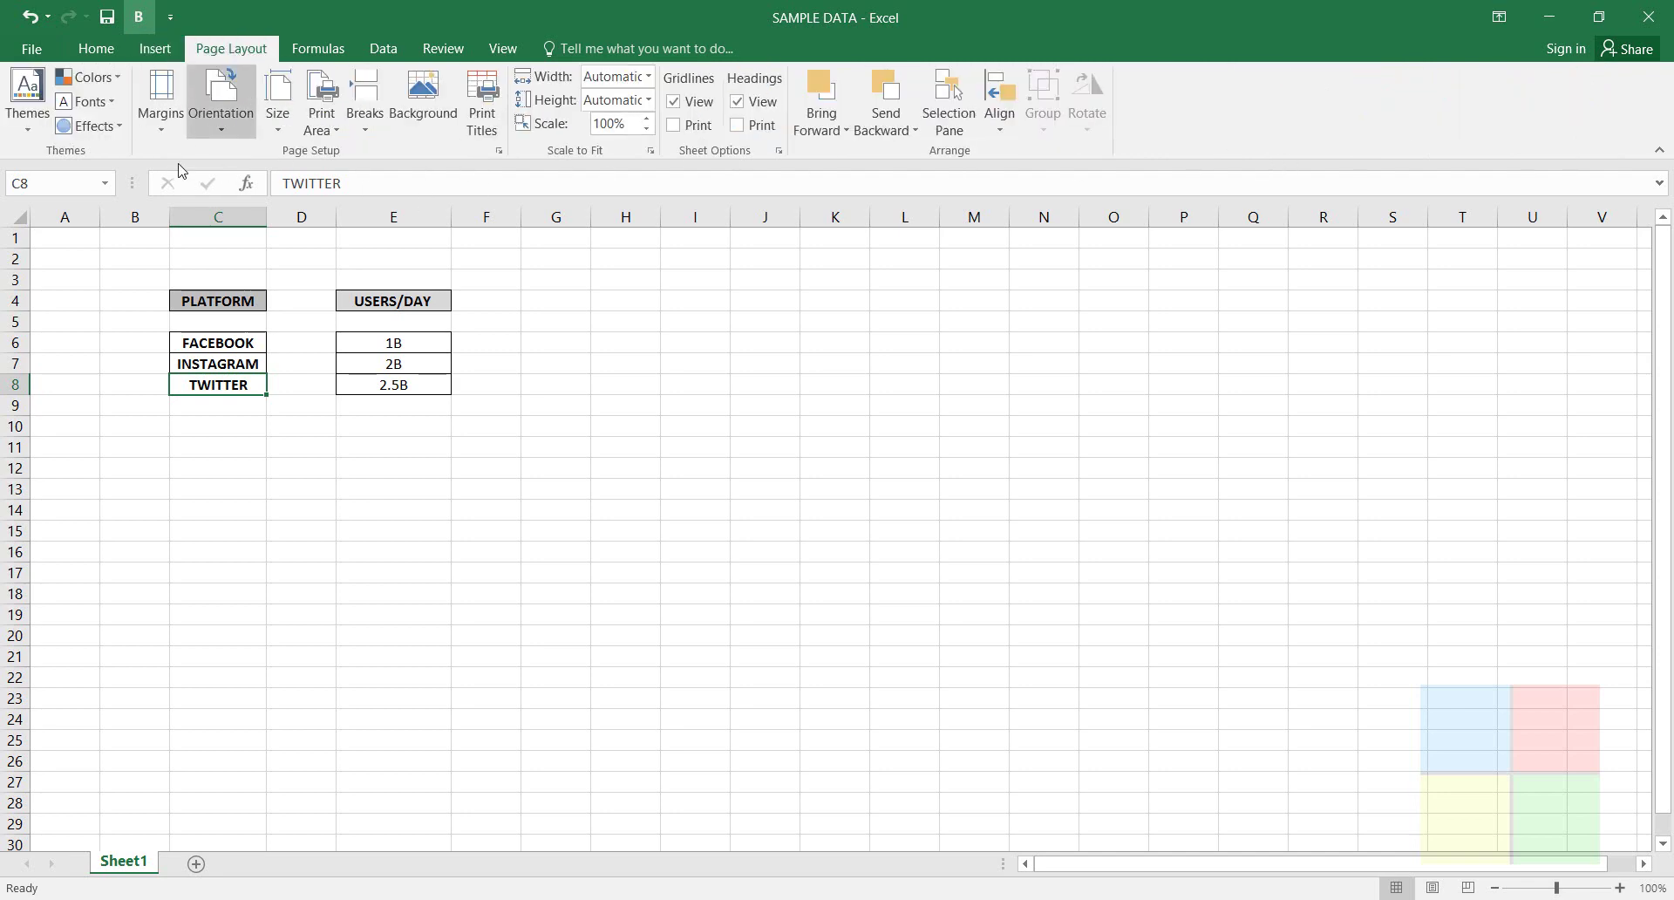
{"action": "left_click", "coordinate": [94, 59]}
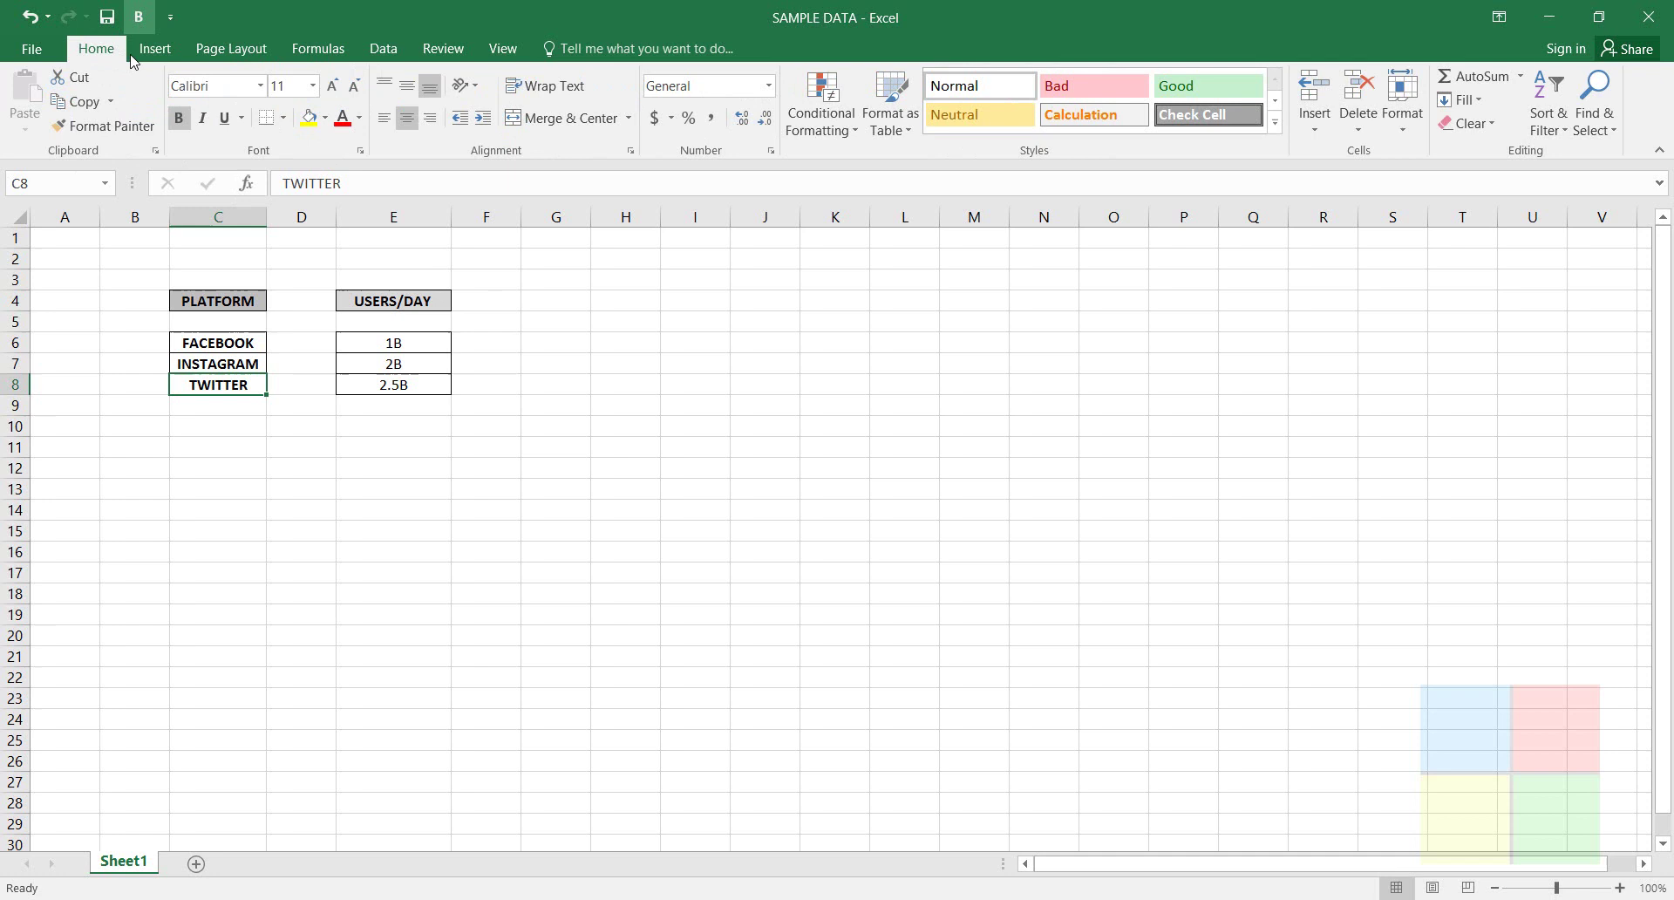
{"action": "right_click", "coordinate": [232, 121]}
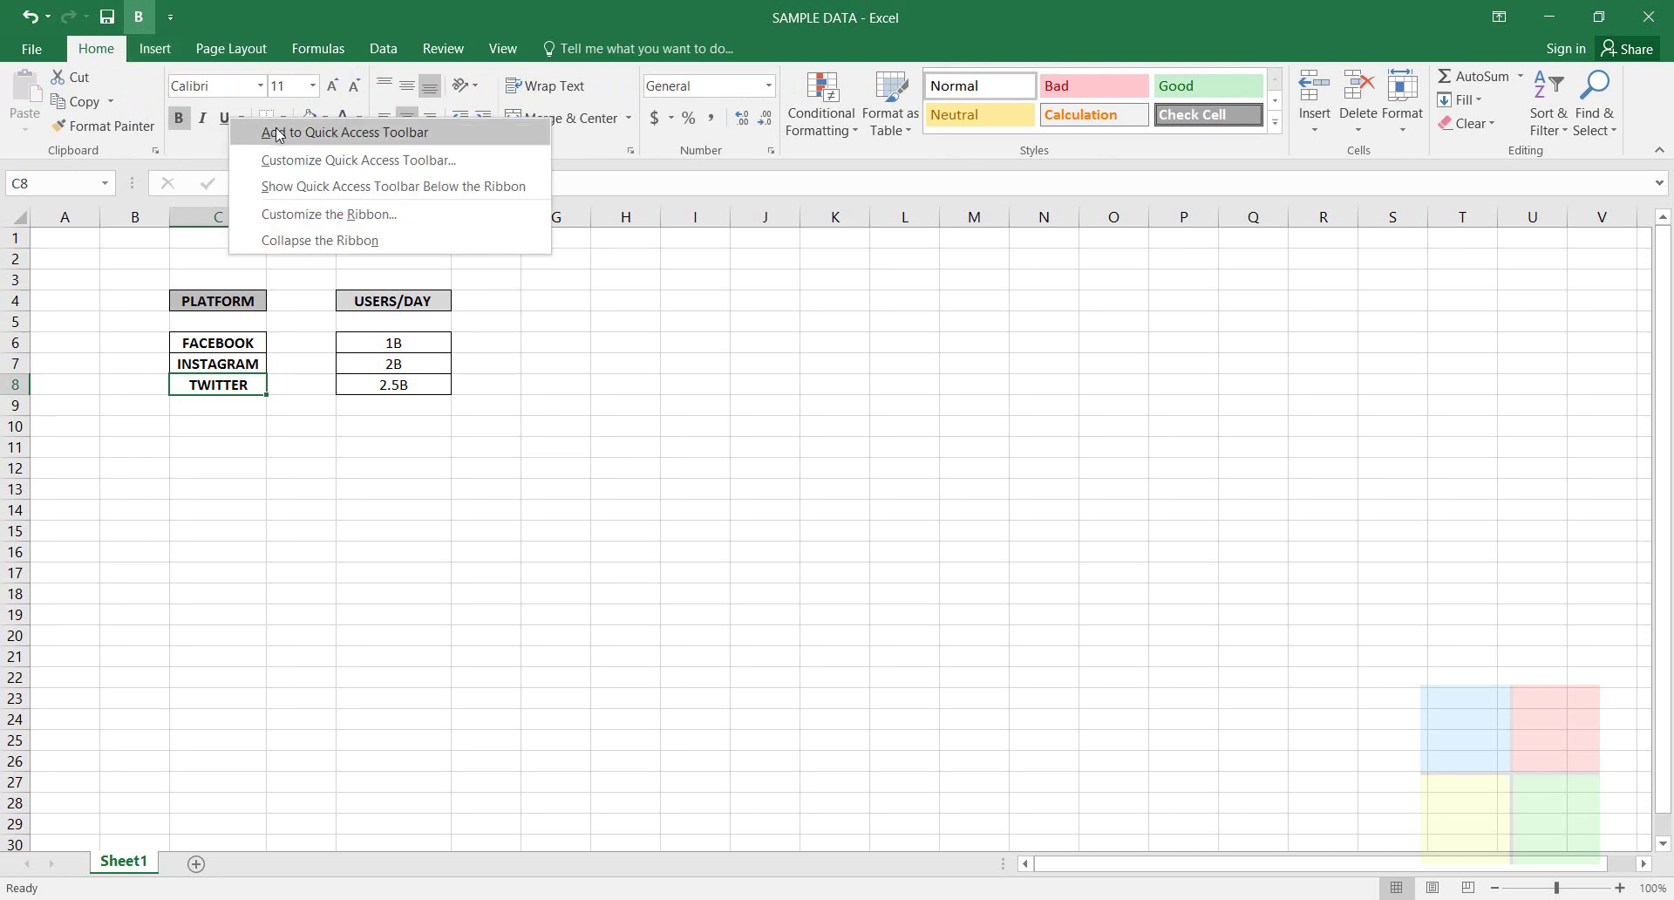
{"action": "left_click", "coordinate": [523, 391]}
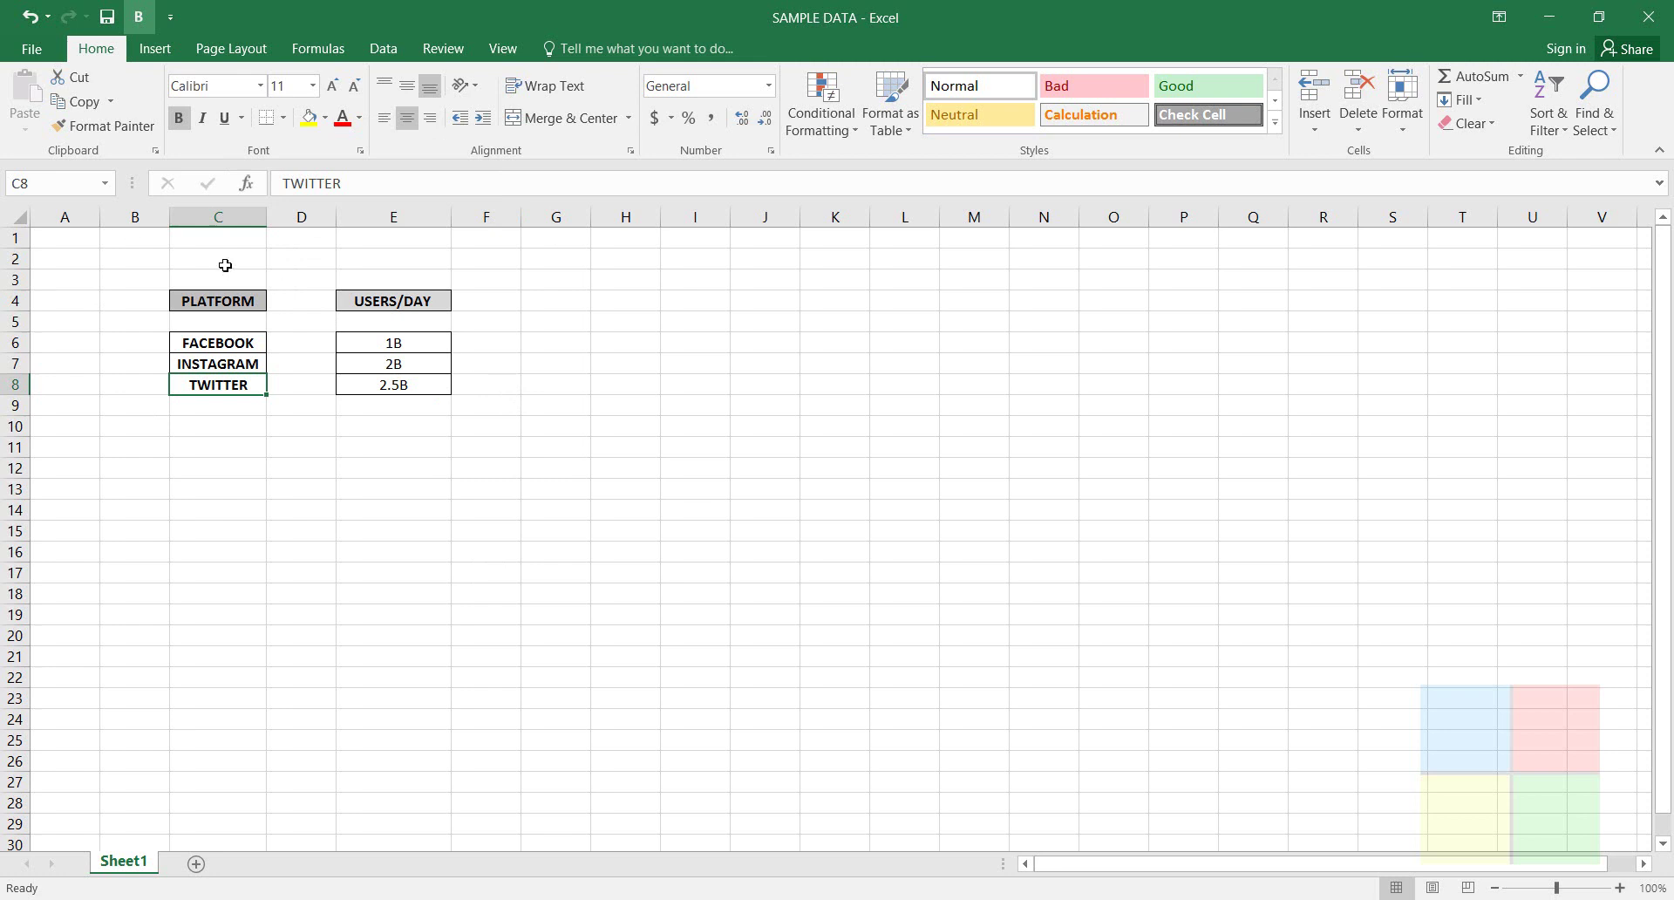
- Remove the Bold command from the Quick Access Toolbar
{"action": "right_click", "coordinate": [140, 23]}
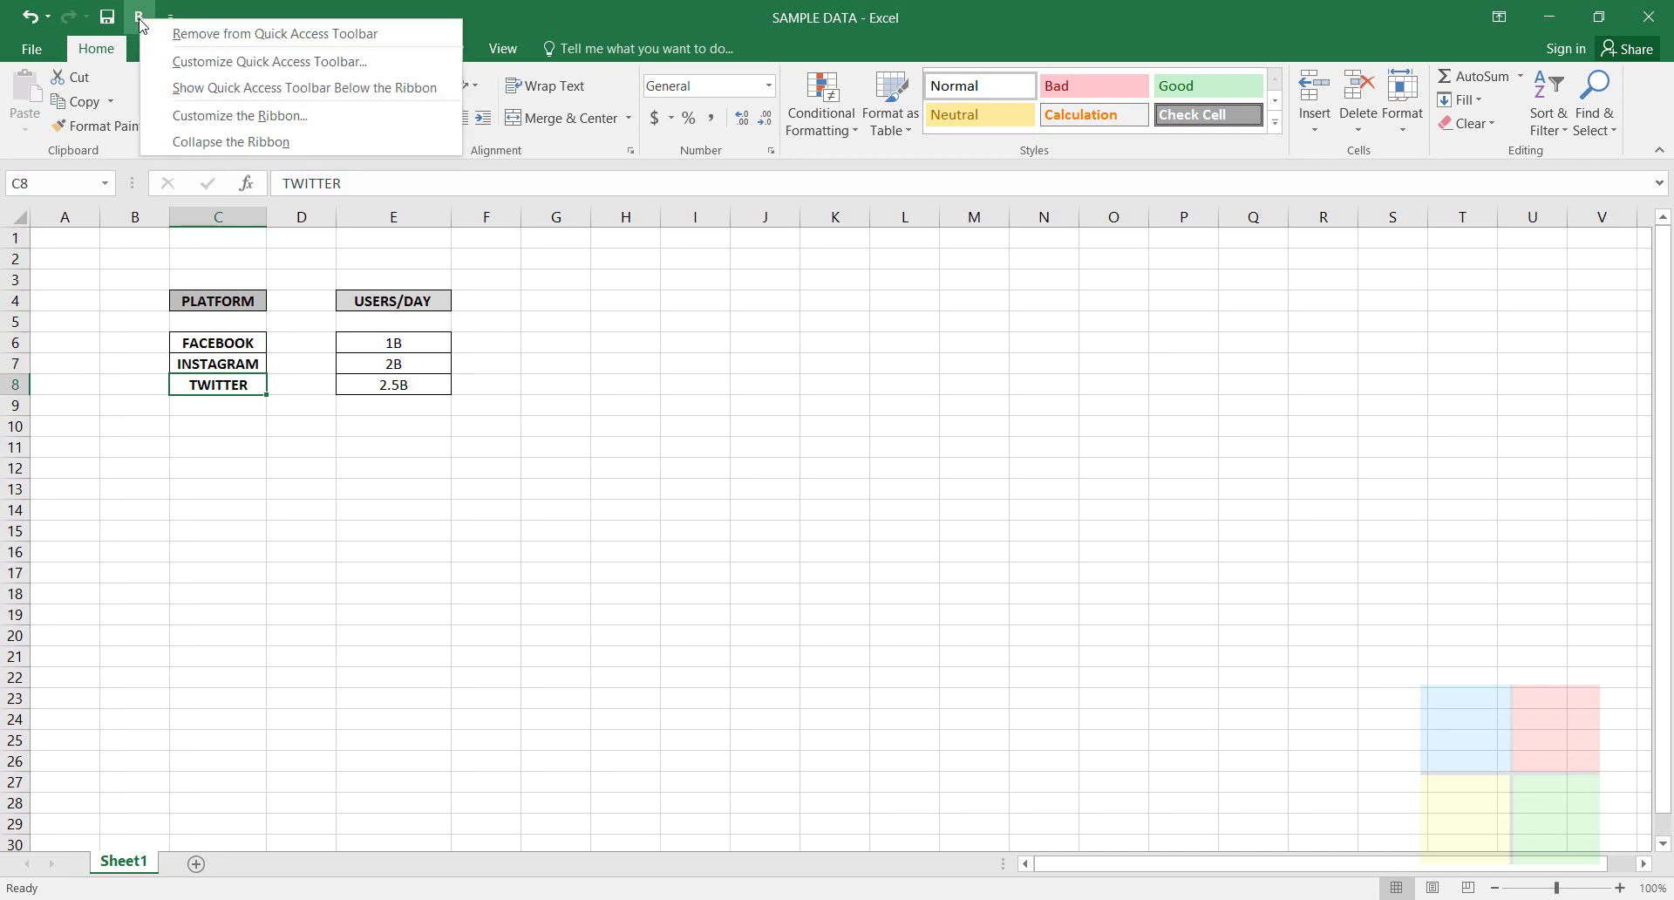
{"action": "left_click", "coordinate": [183, 35]}
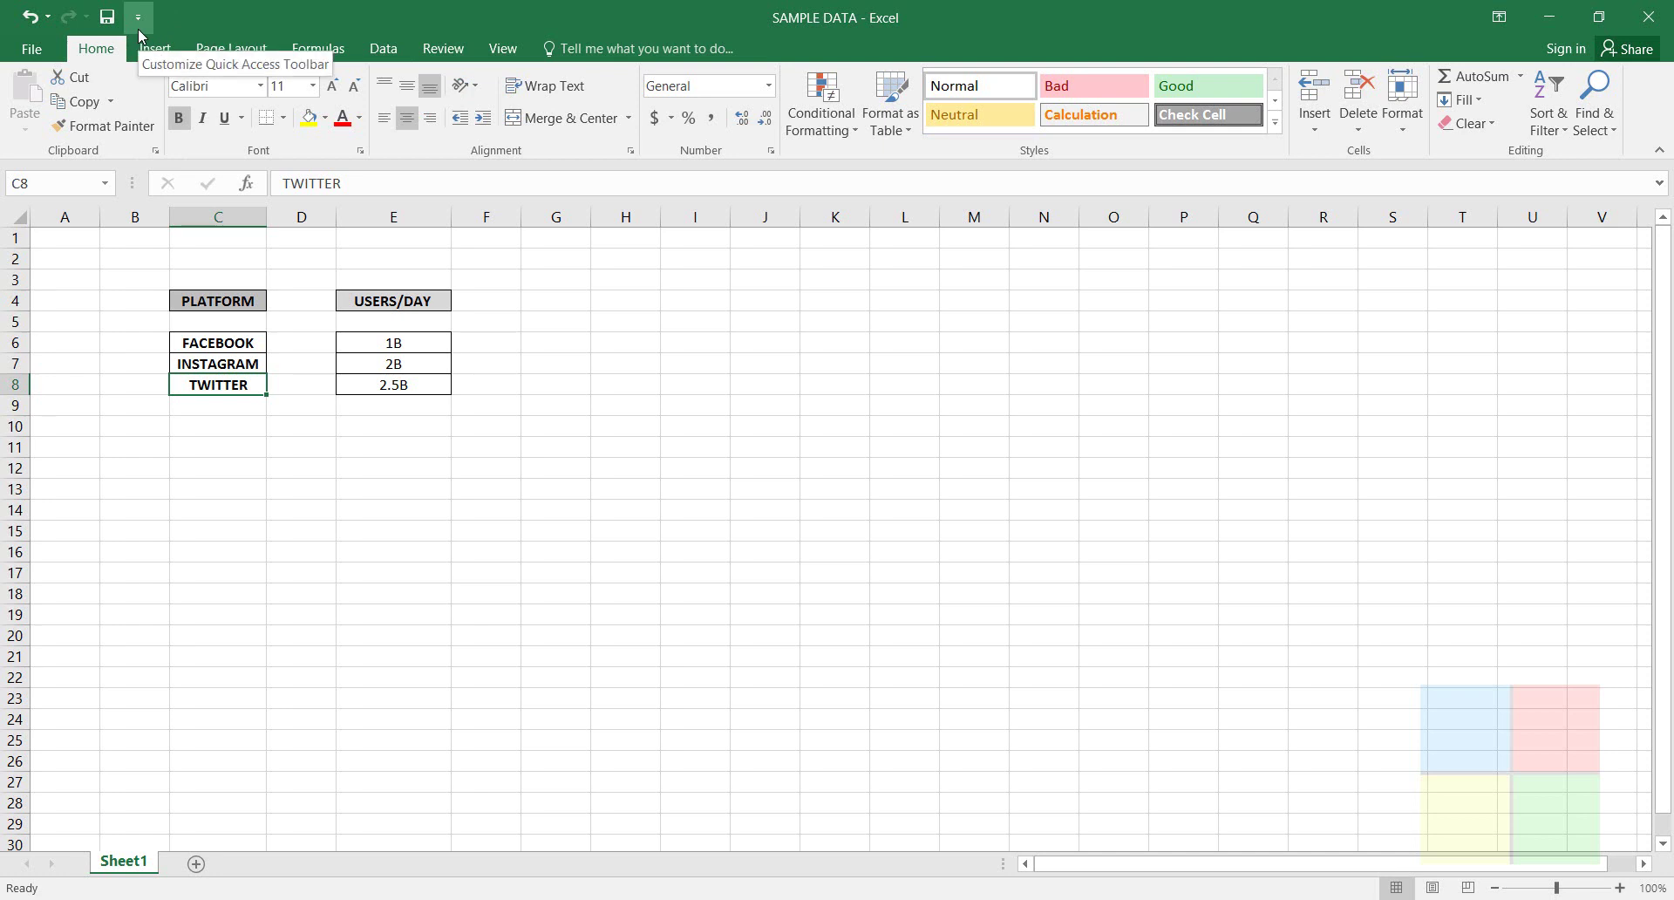
{"action": "left_click", "coordinate": [139, 18]}
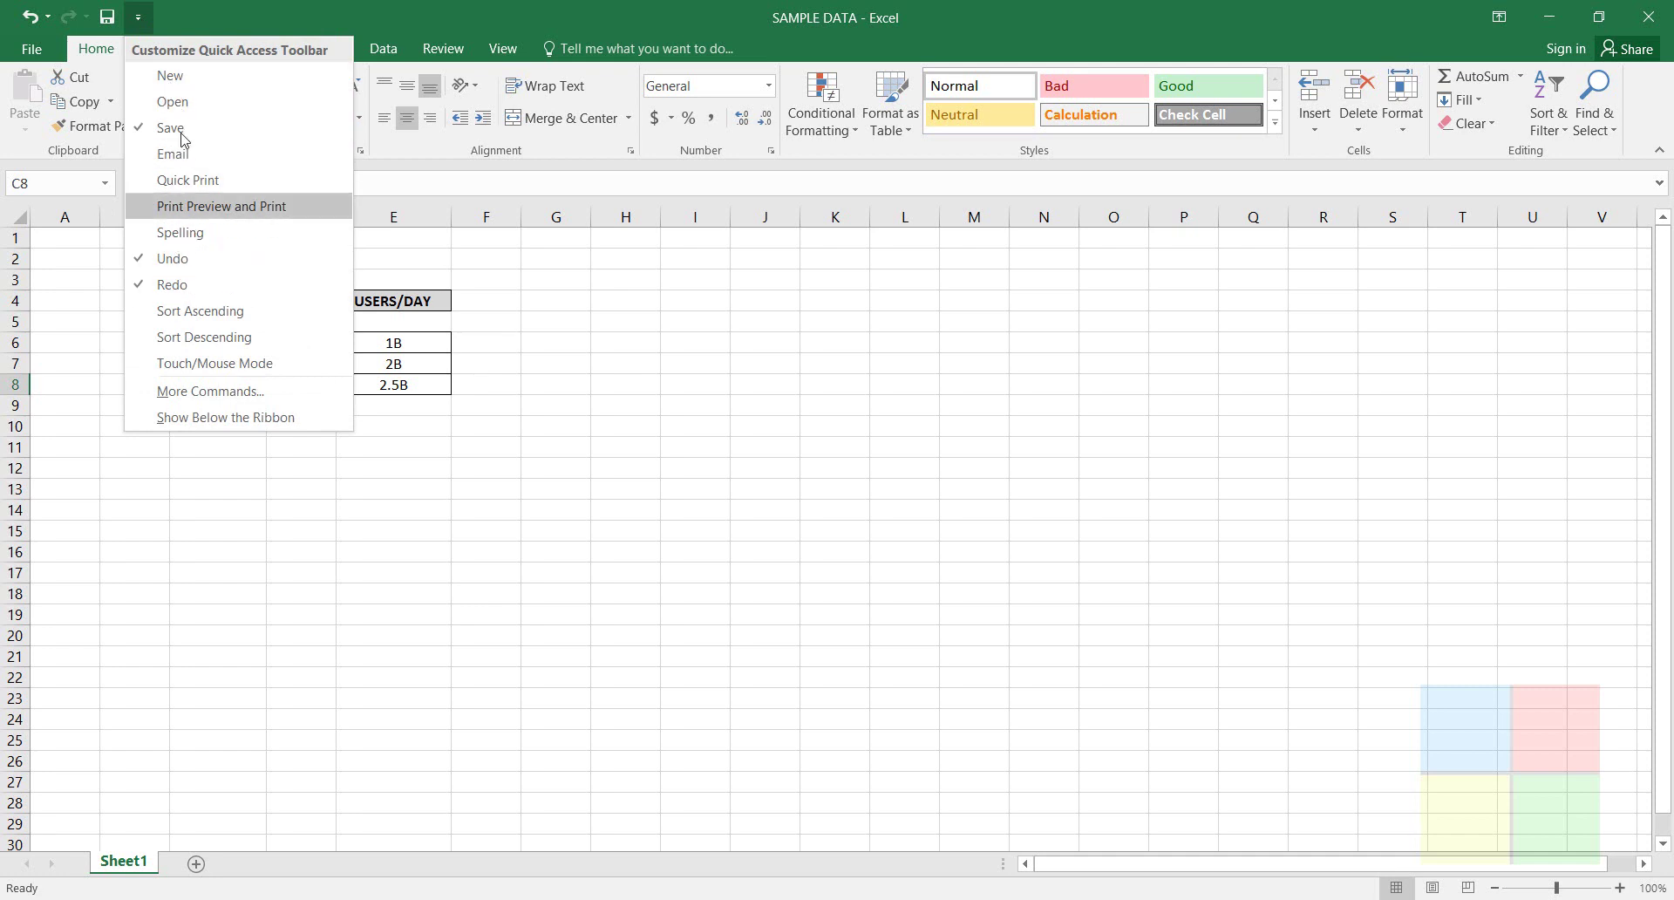
{"action": "left_click", "coordinate": [35, 54]}
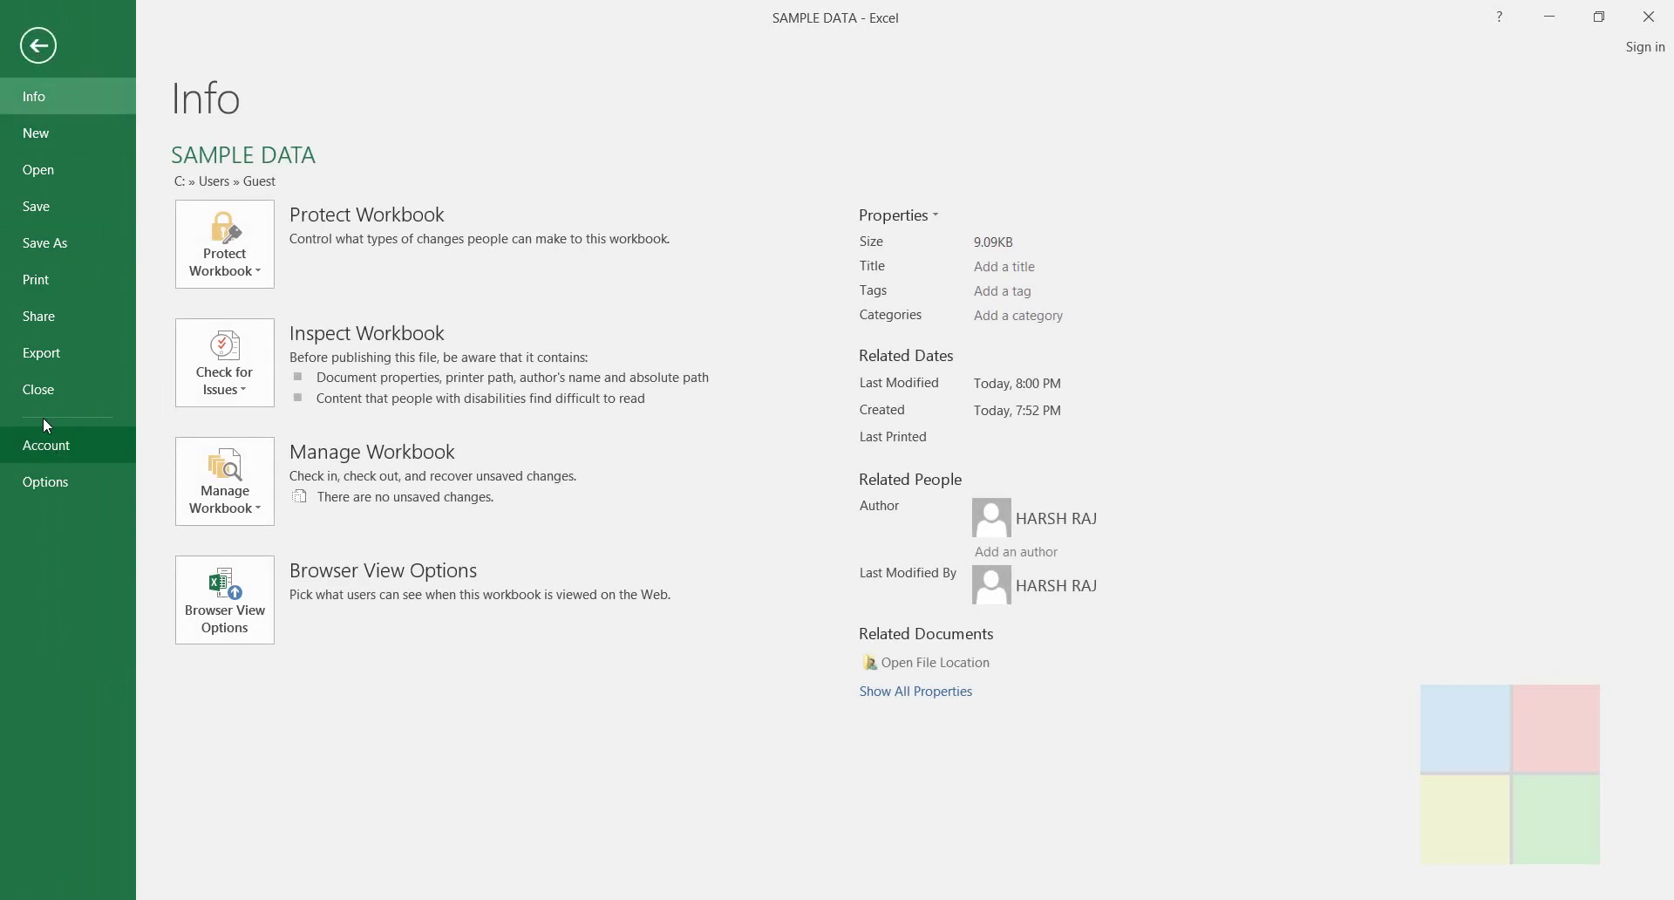
{"action": "left_click", "coordinate": [40, 54]}
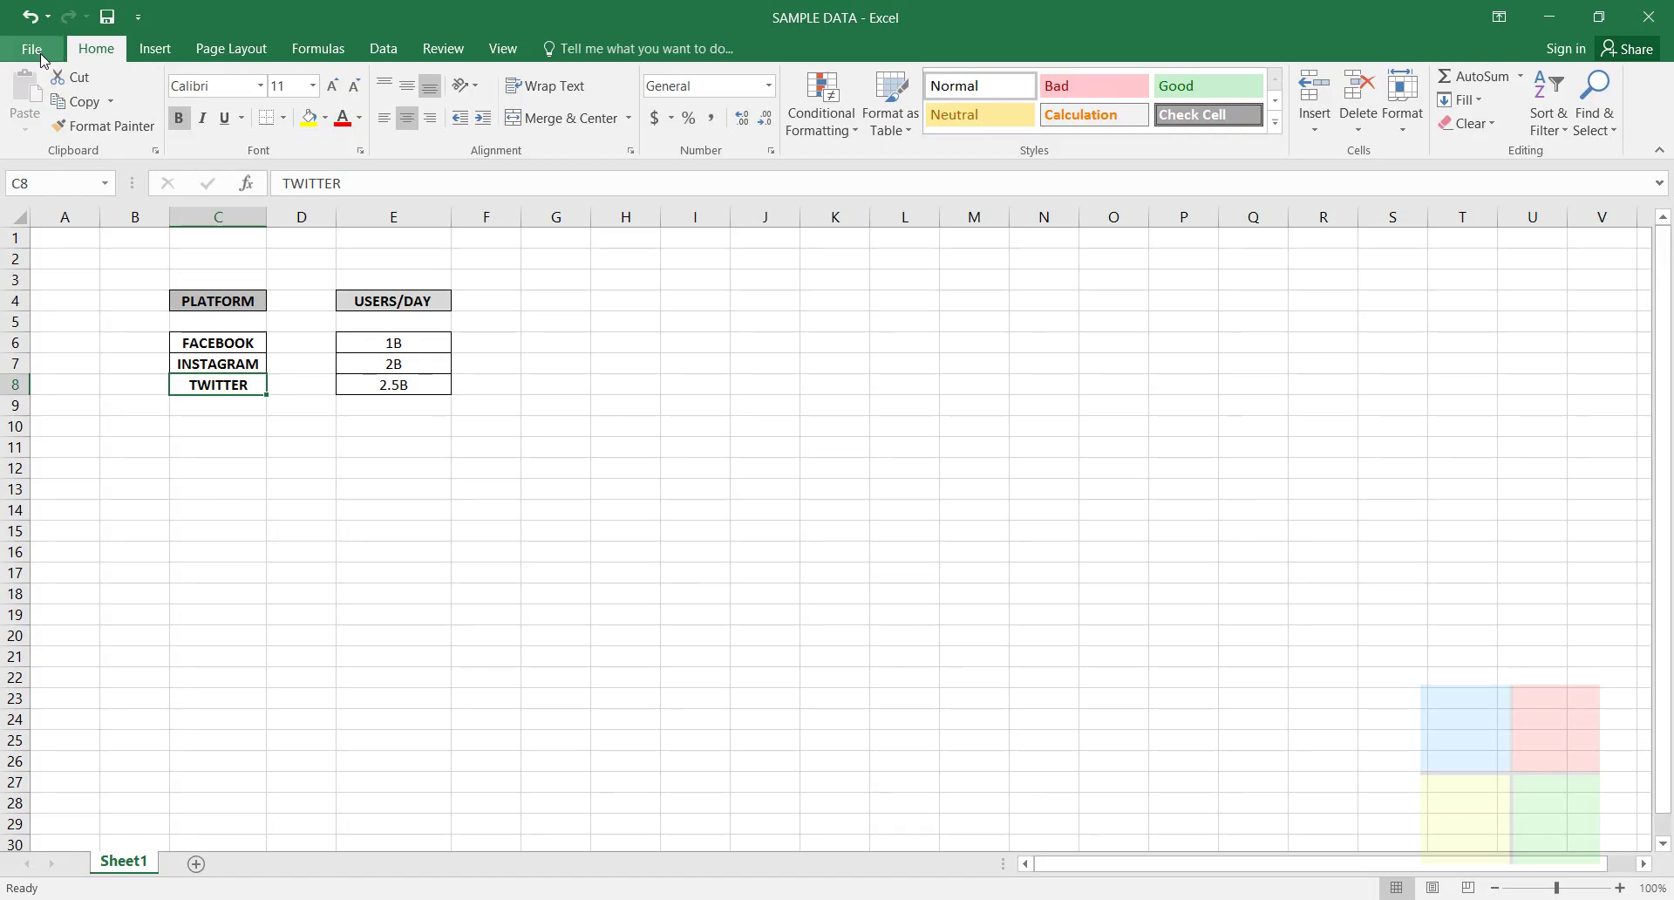
- Add the New command to the Quick Access Toolbar from its list of common commands, and remove it again
{"action": "left_click", "coordinate": [139, 17]}
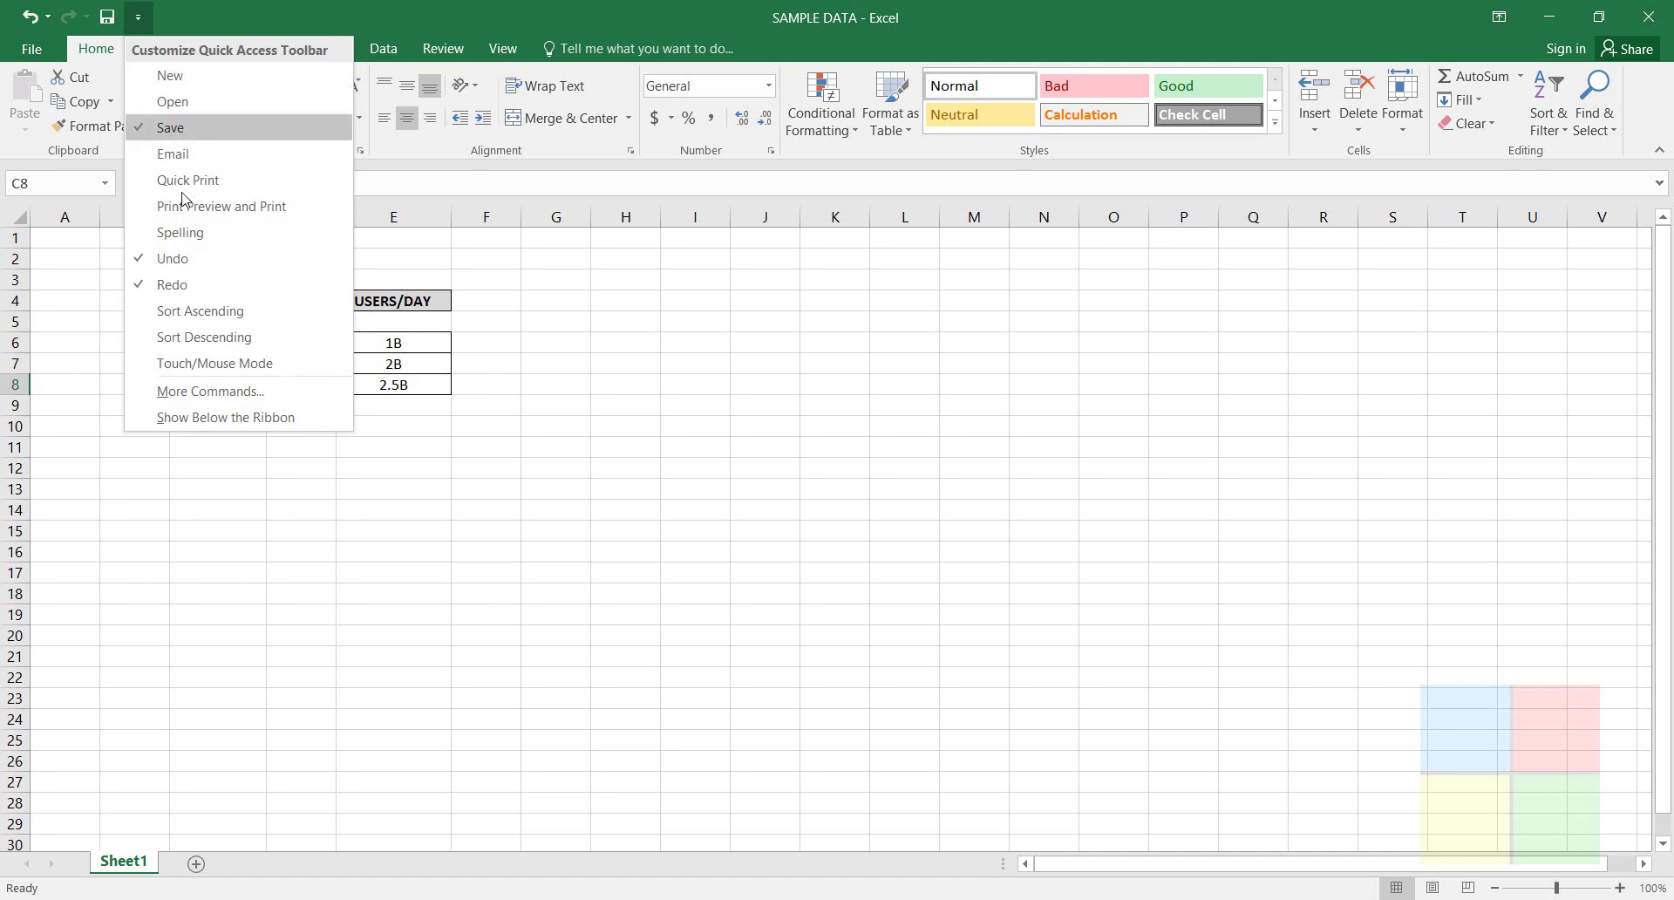
{"action": "left_click", "coordinate": [181, 83]}
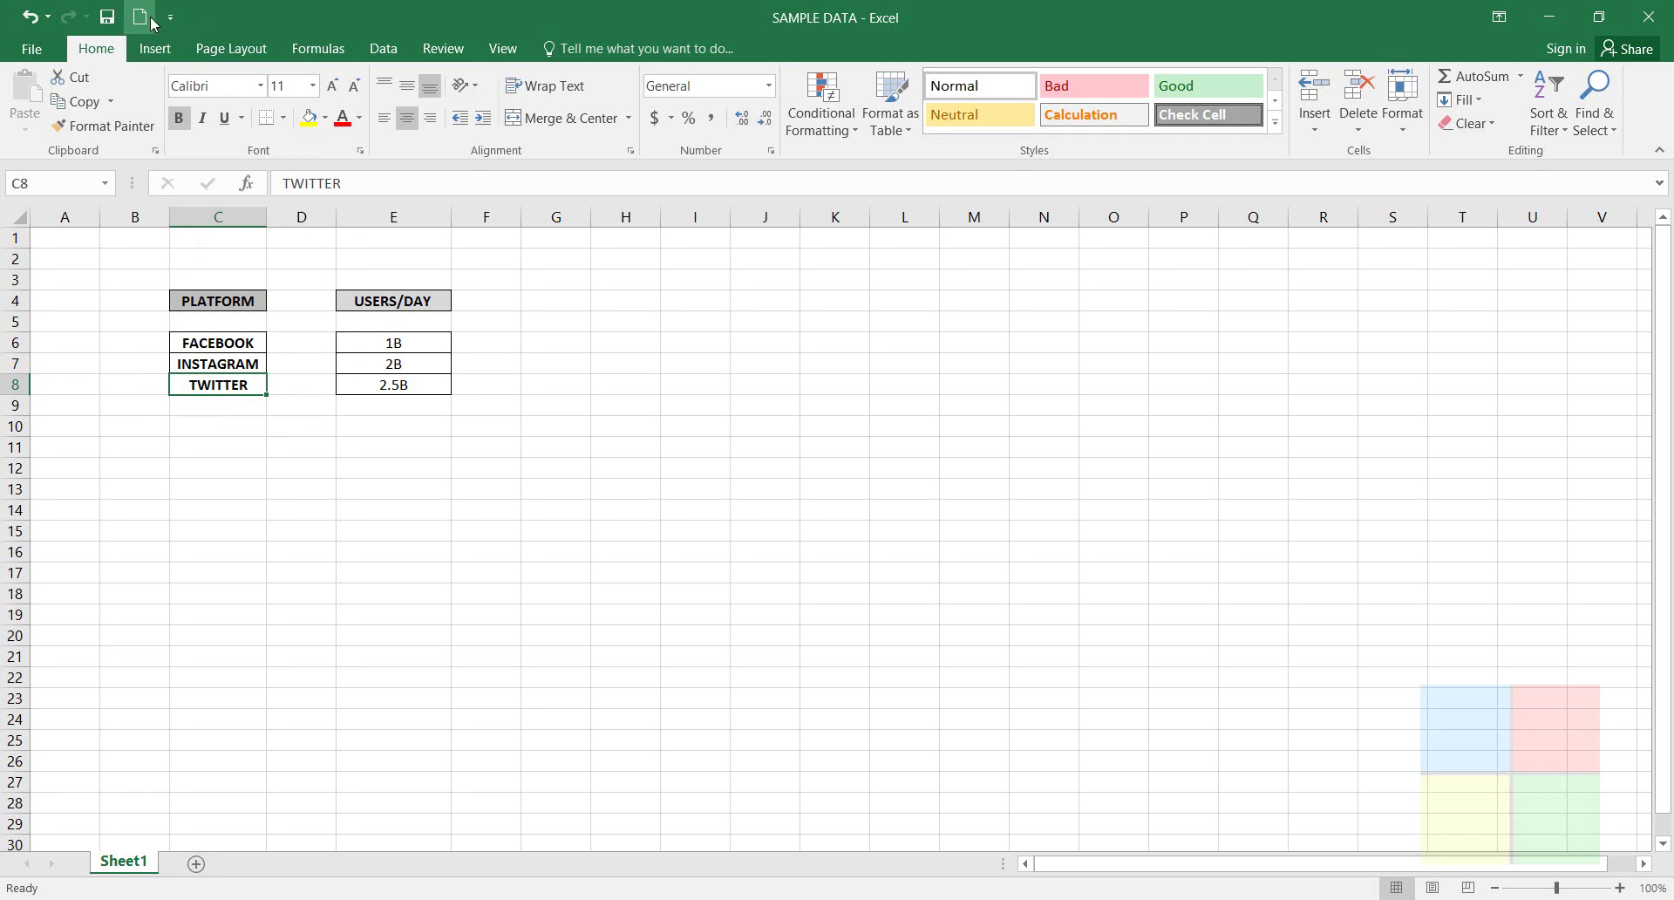
{"action": "left_click", "coordinate": [51, 56]}
{"action": "left_click", "coordinate": [34, 45]}
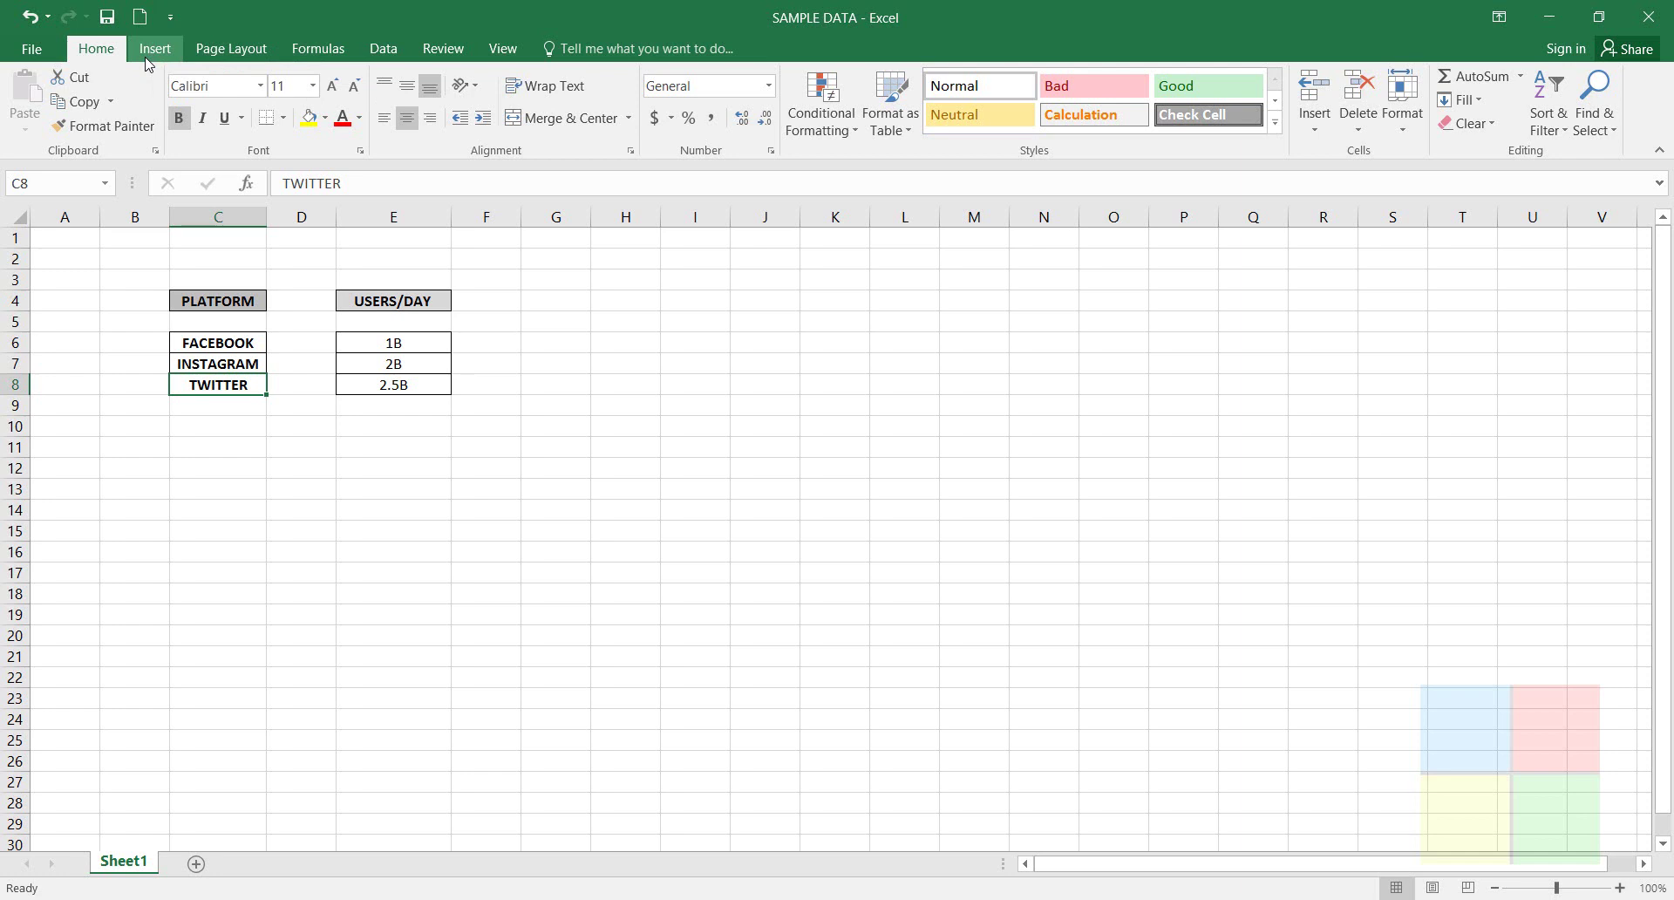
{"action": "right_click", "coordinate": [140, 17]}
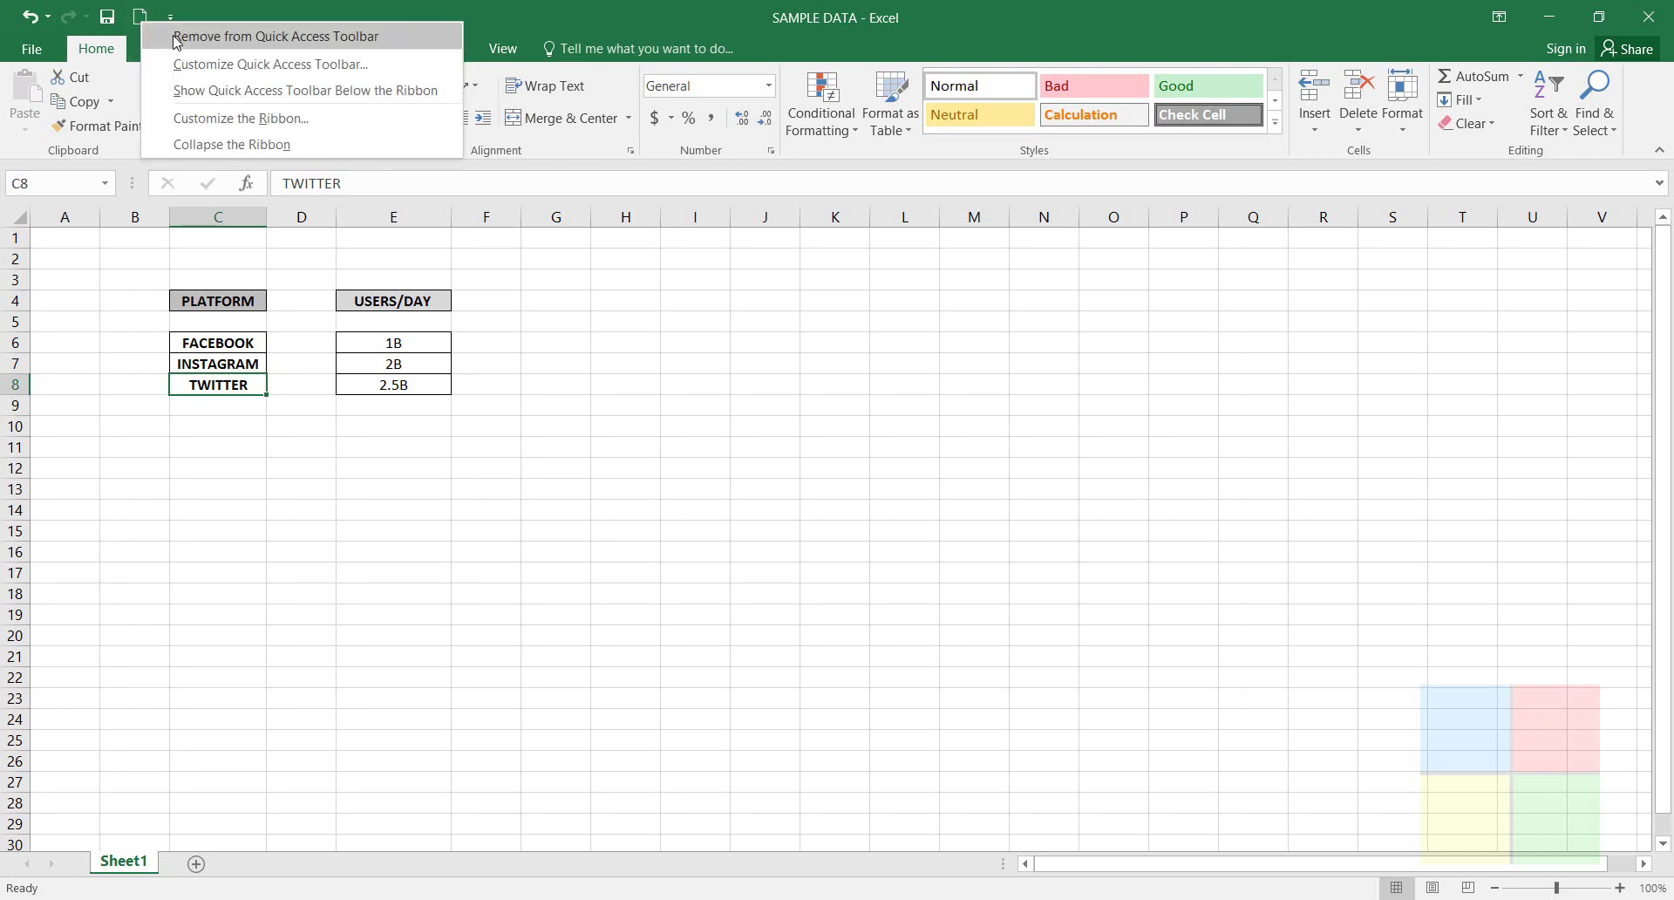
{"action": "left_click", "coordinate": [175, 34]}
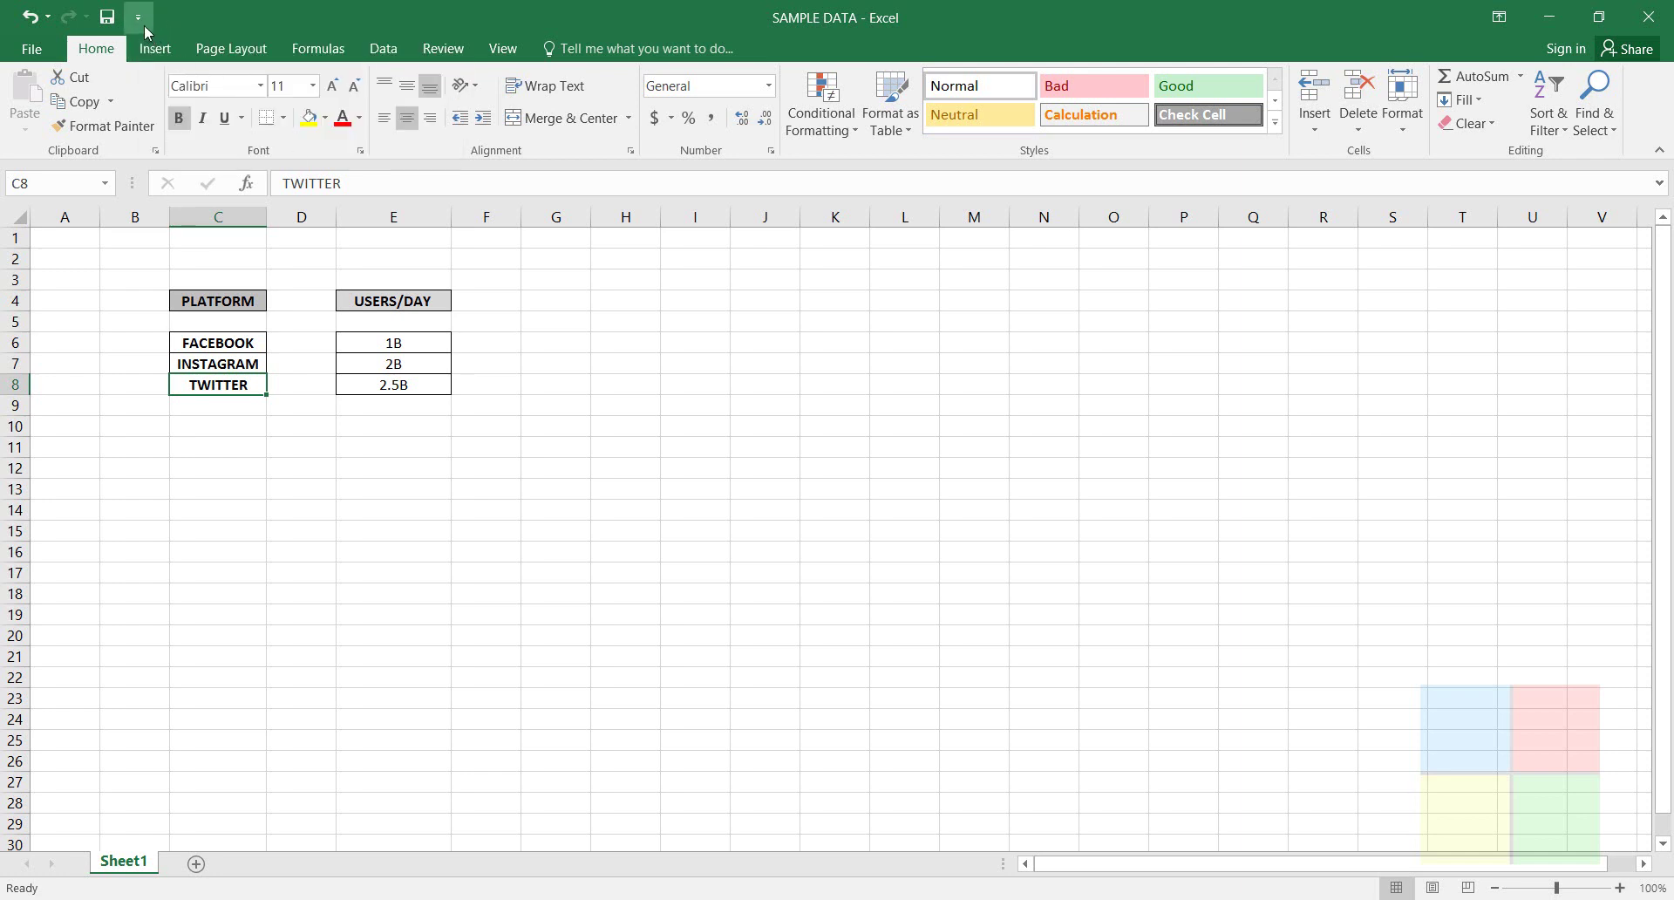
- Open the full Quick Access Toolbar customization options and choose Popular Commands as the source of commands
{"action": "left_click", "coordinate": [143, 21]}
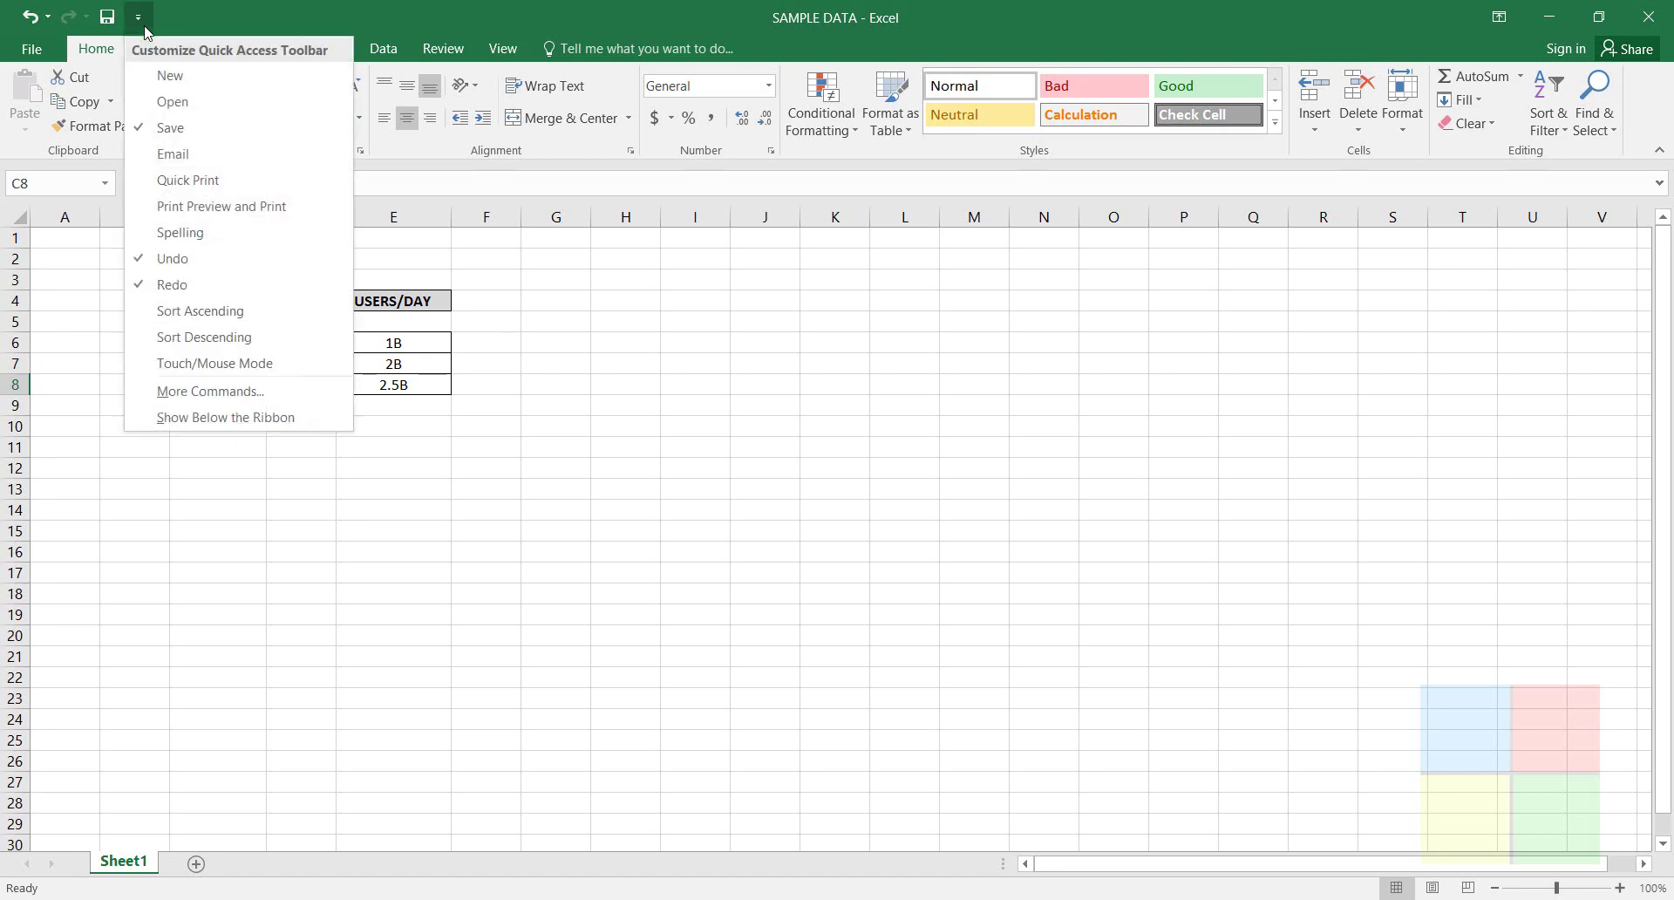
{"action": "left_click", "coordinate": [202, 394]}
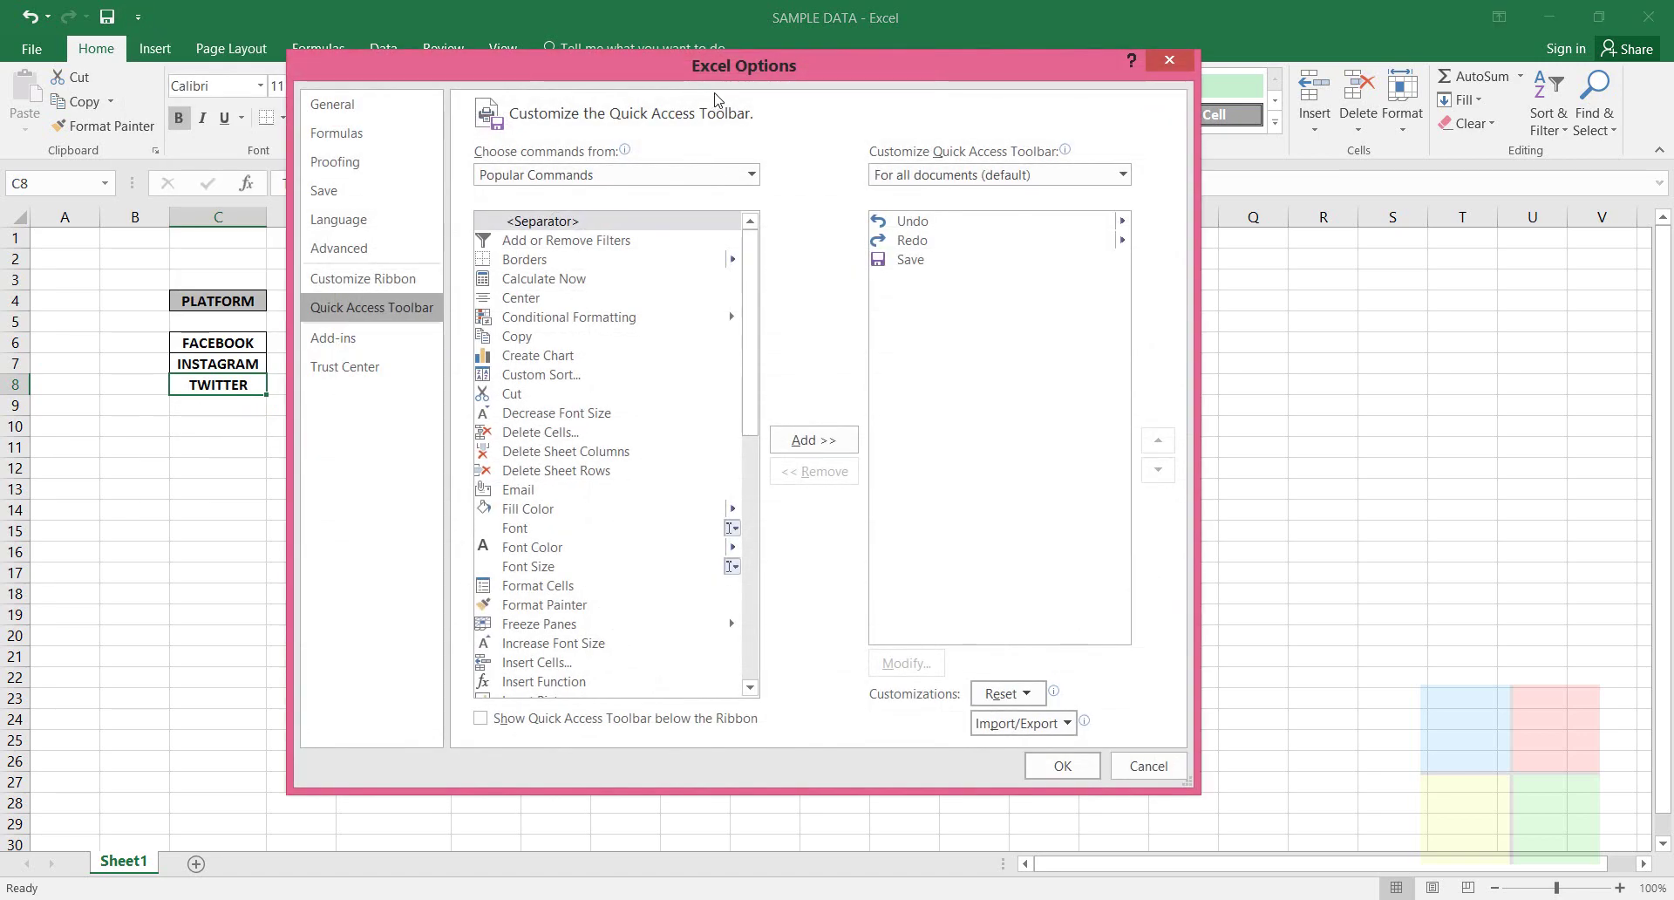
{"action": "left_click_drag", "start_coordinate": [718, 66], "coordinate": [732, 72]}
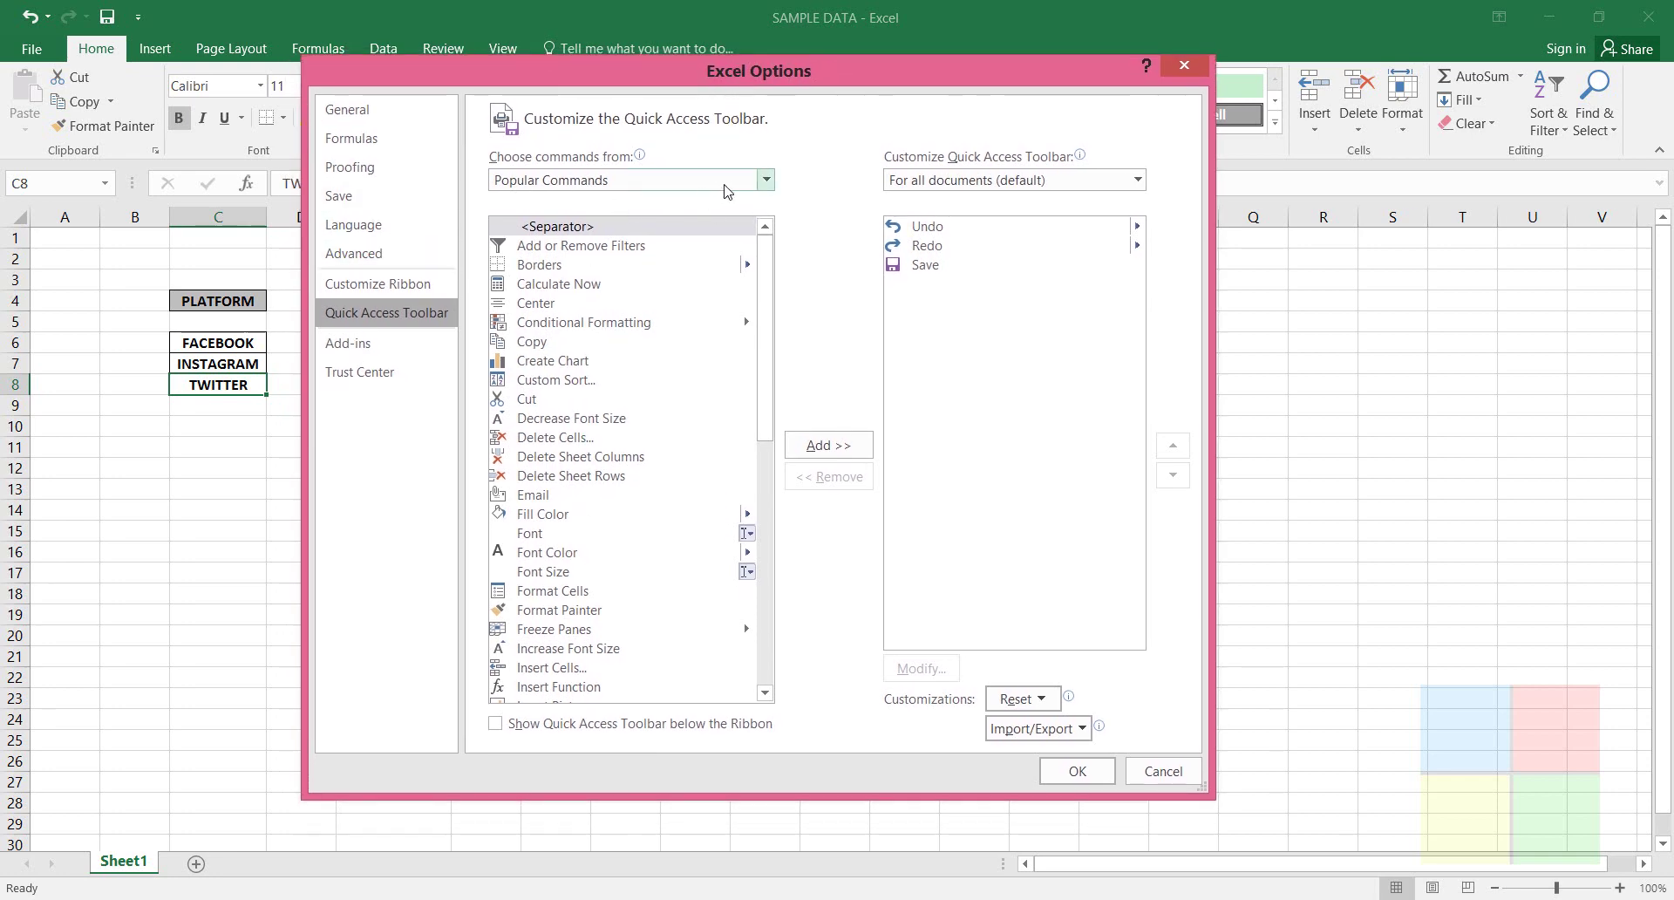
{"action": "left_click", "coordinate": [764, 182]}
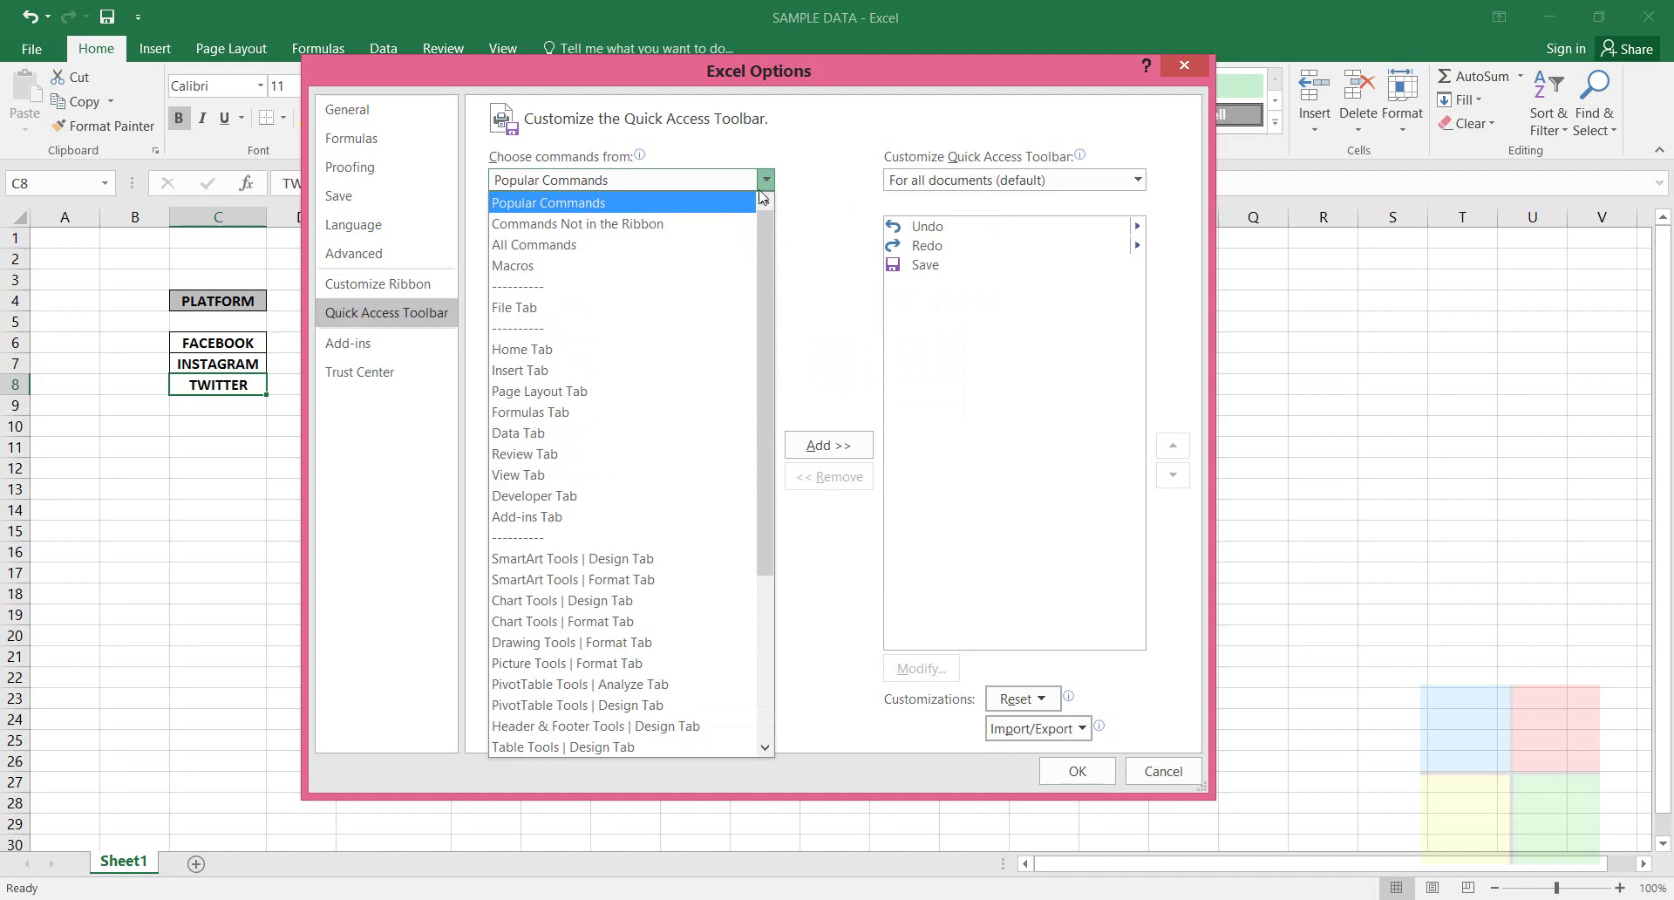
{"action": "left_click", "coordinate": [716, 209]}
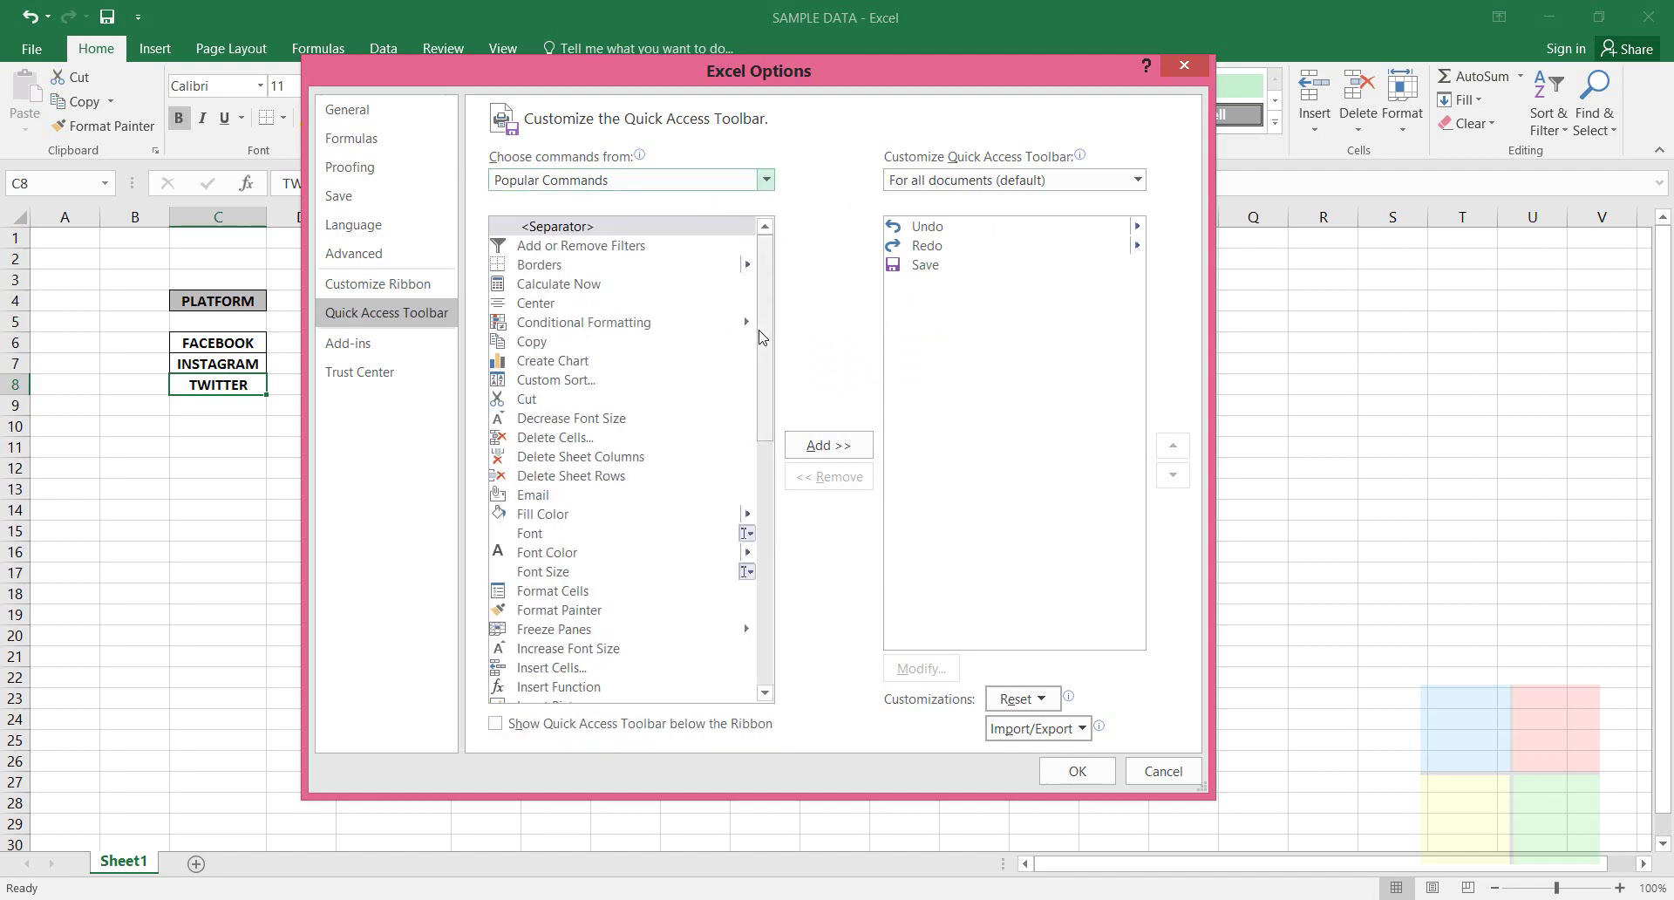
- Add the Fill Color command from Popular Commands to the Quick Access Toolbar and apply the customization
{"action": "left_click_drag", "start_coordinate": [765, 338], "coordinate": [767, 491]}
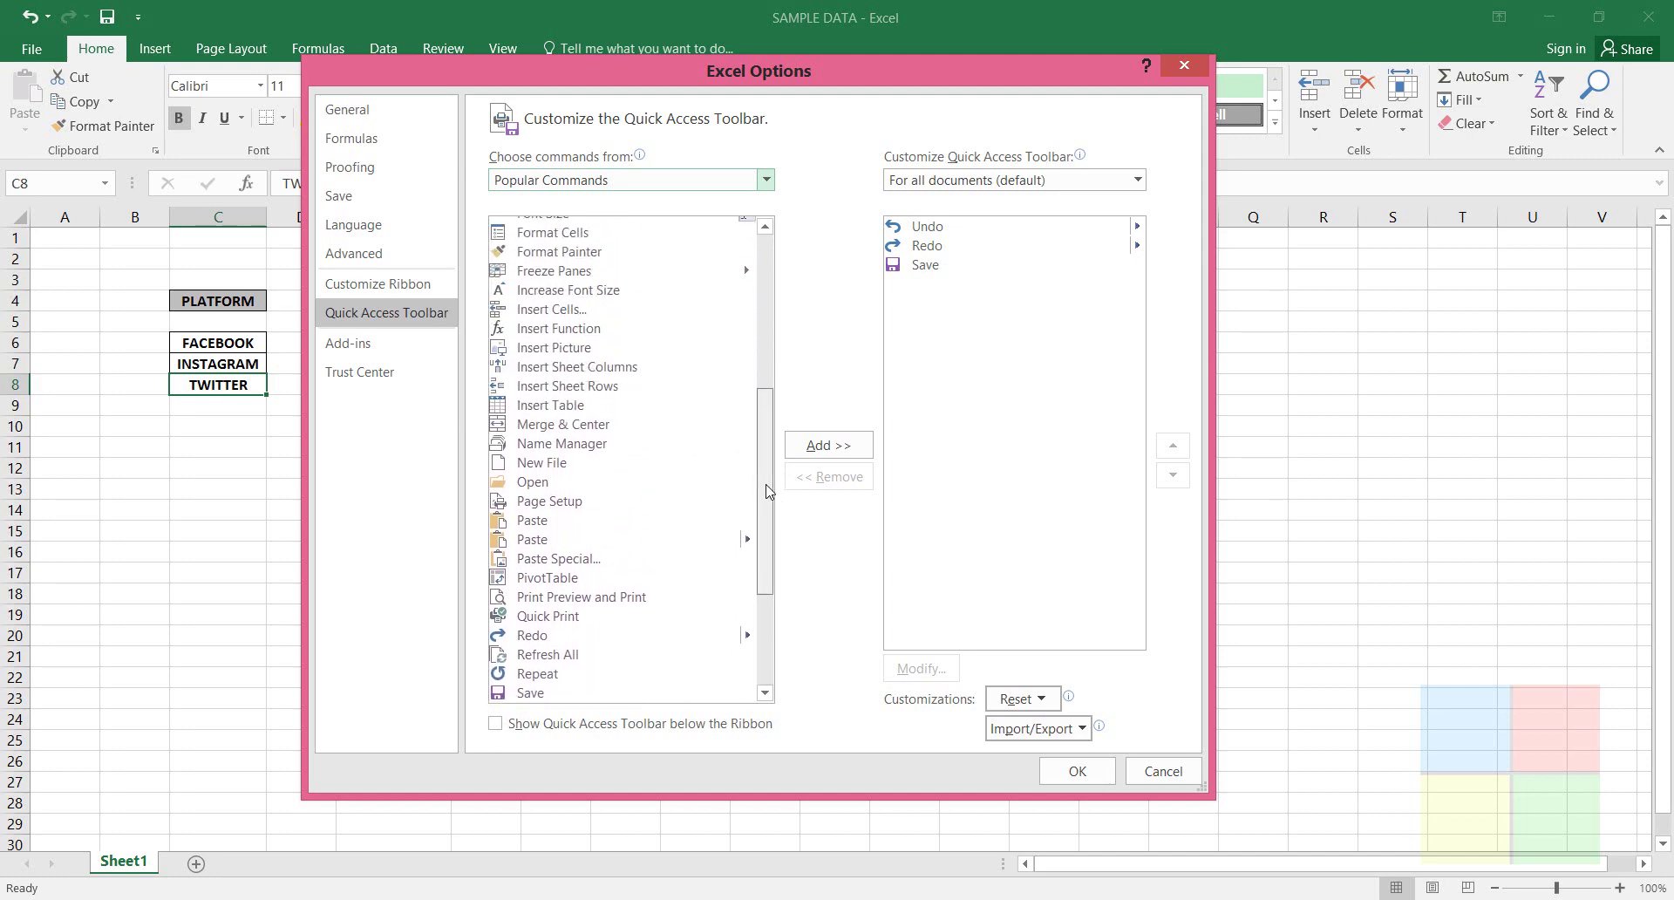
{"action": "left_click_drag", "start_coordinate": [765, 491], "coordinate": [757, 394]}
{"action": "scroll", "coordinate": [621, 342], "scroll_direction": "up", "scroll_amount": 3}
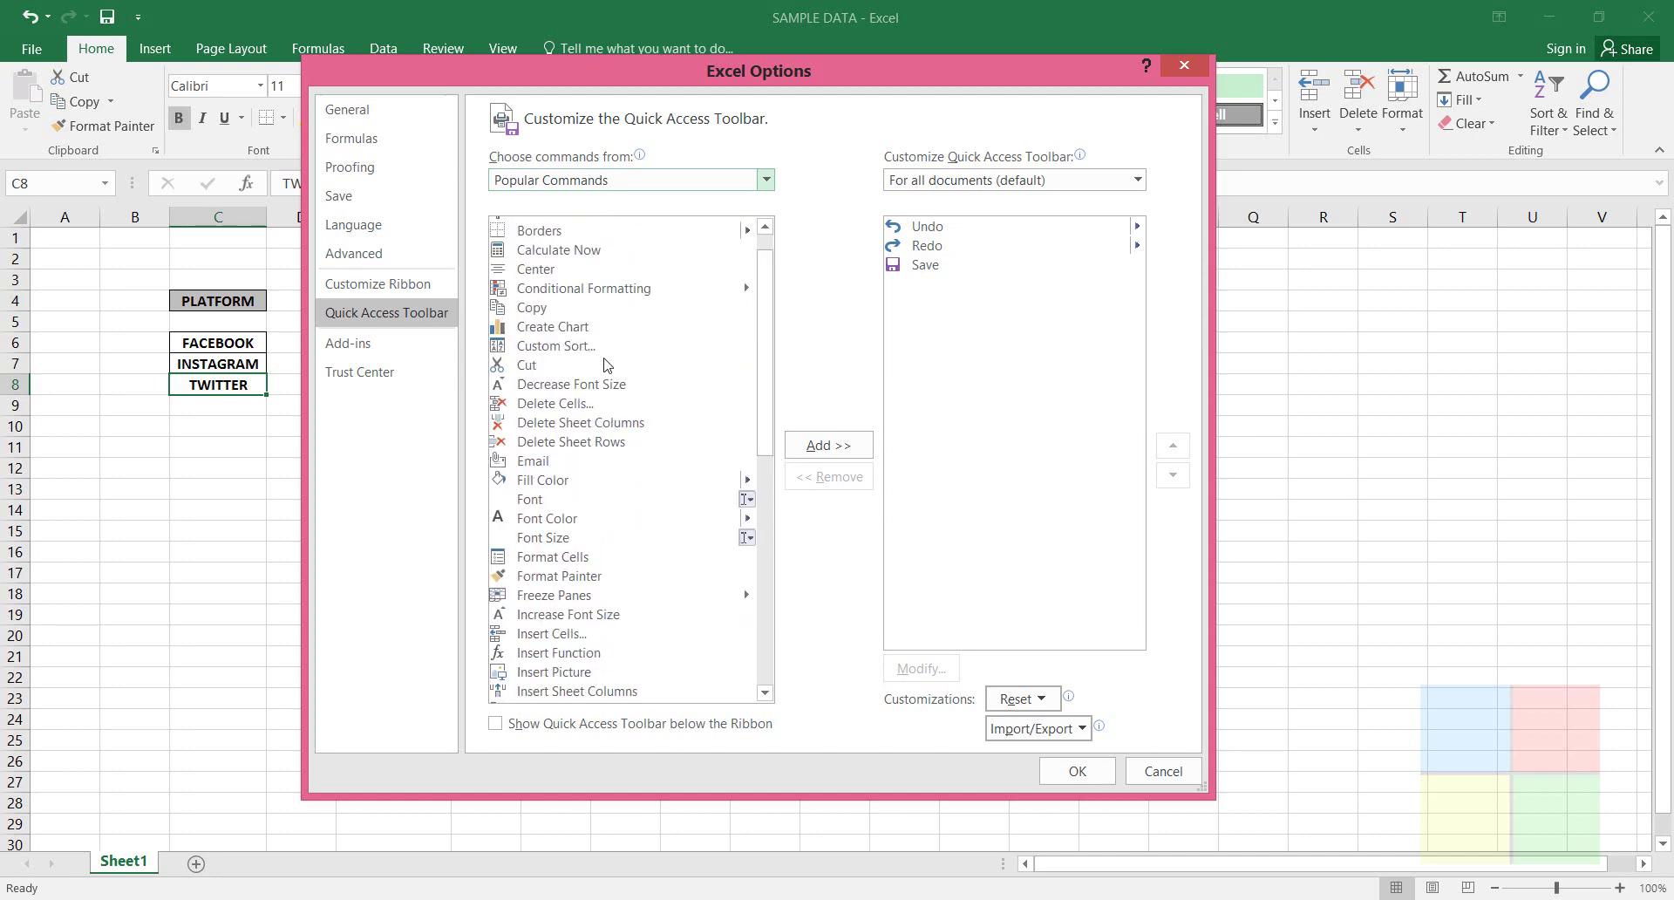
{"action": "scroll", "coordinate": [610, 401], "scroll_direction": "down", "scroll_amount": 2}
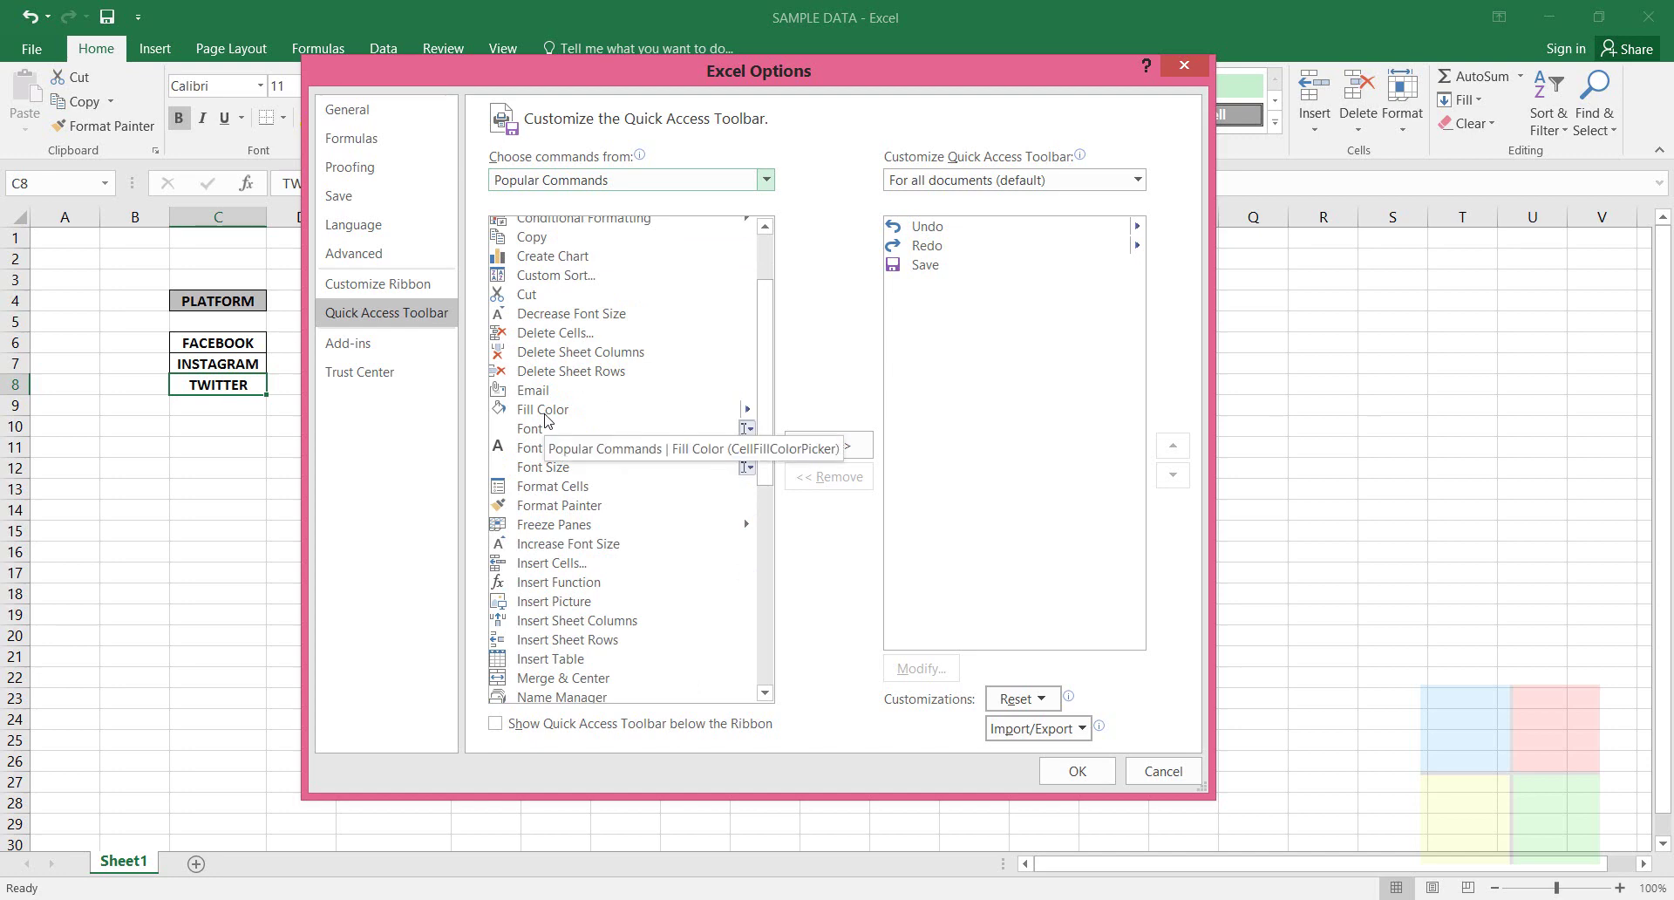
{"action": "left_click", "coordinate": [545, 415]}
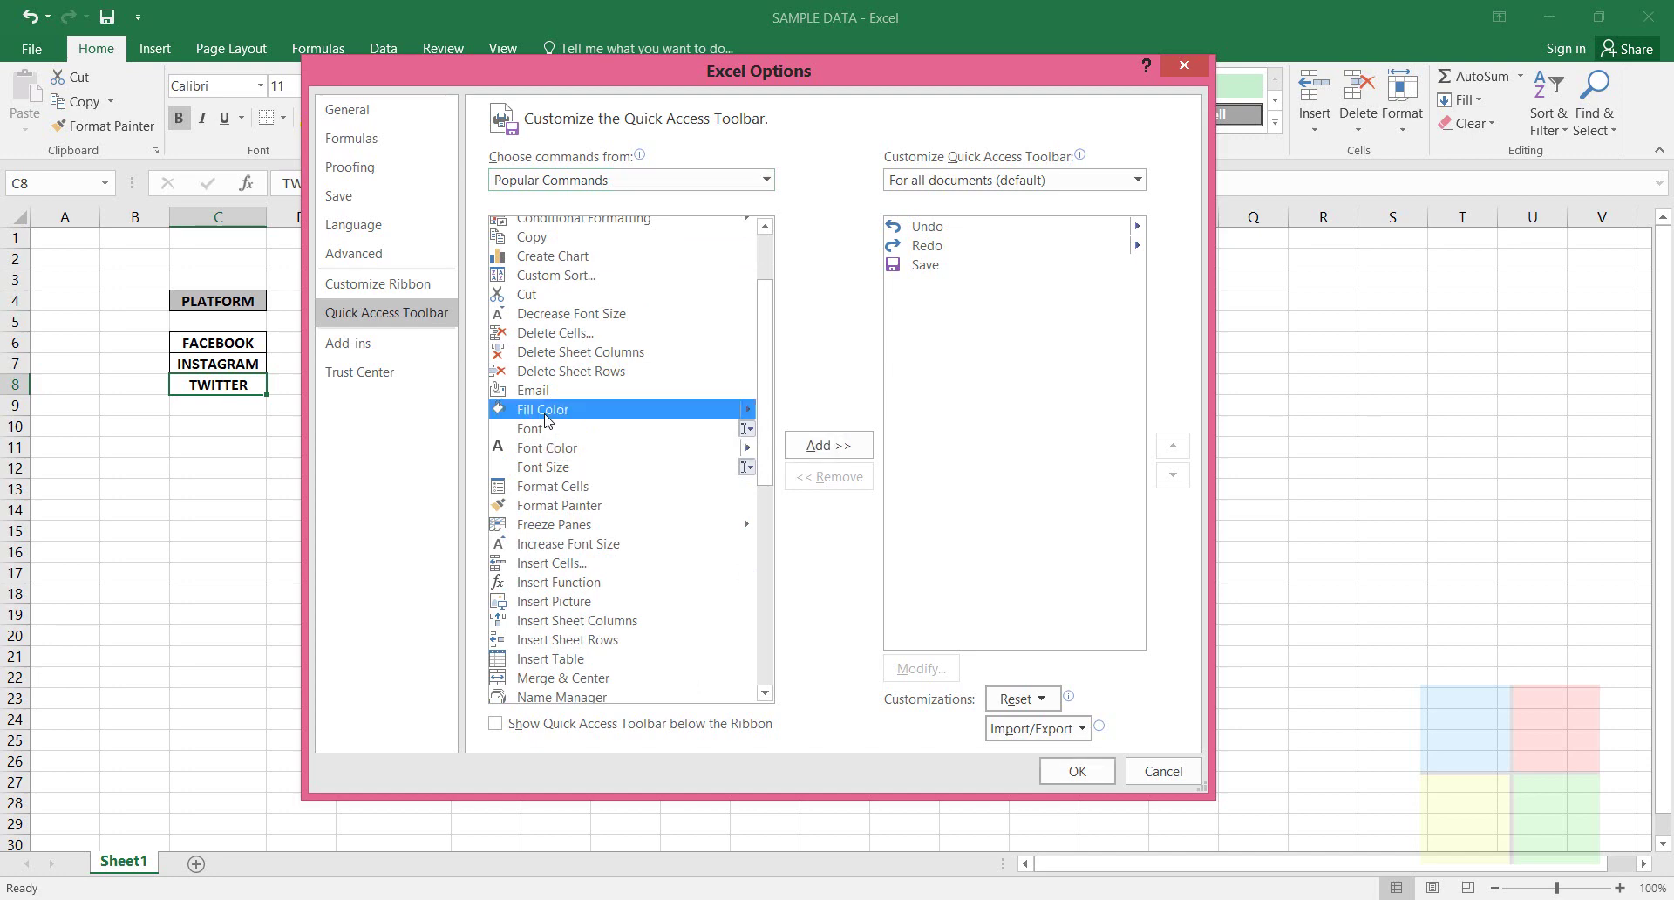
{"action": "left_click", "coordinate": [828, 447]}
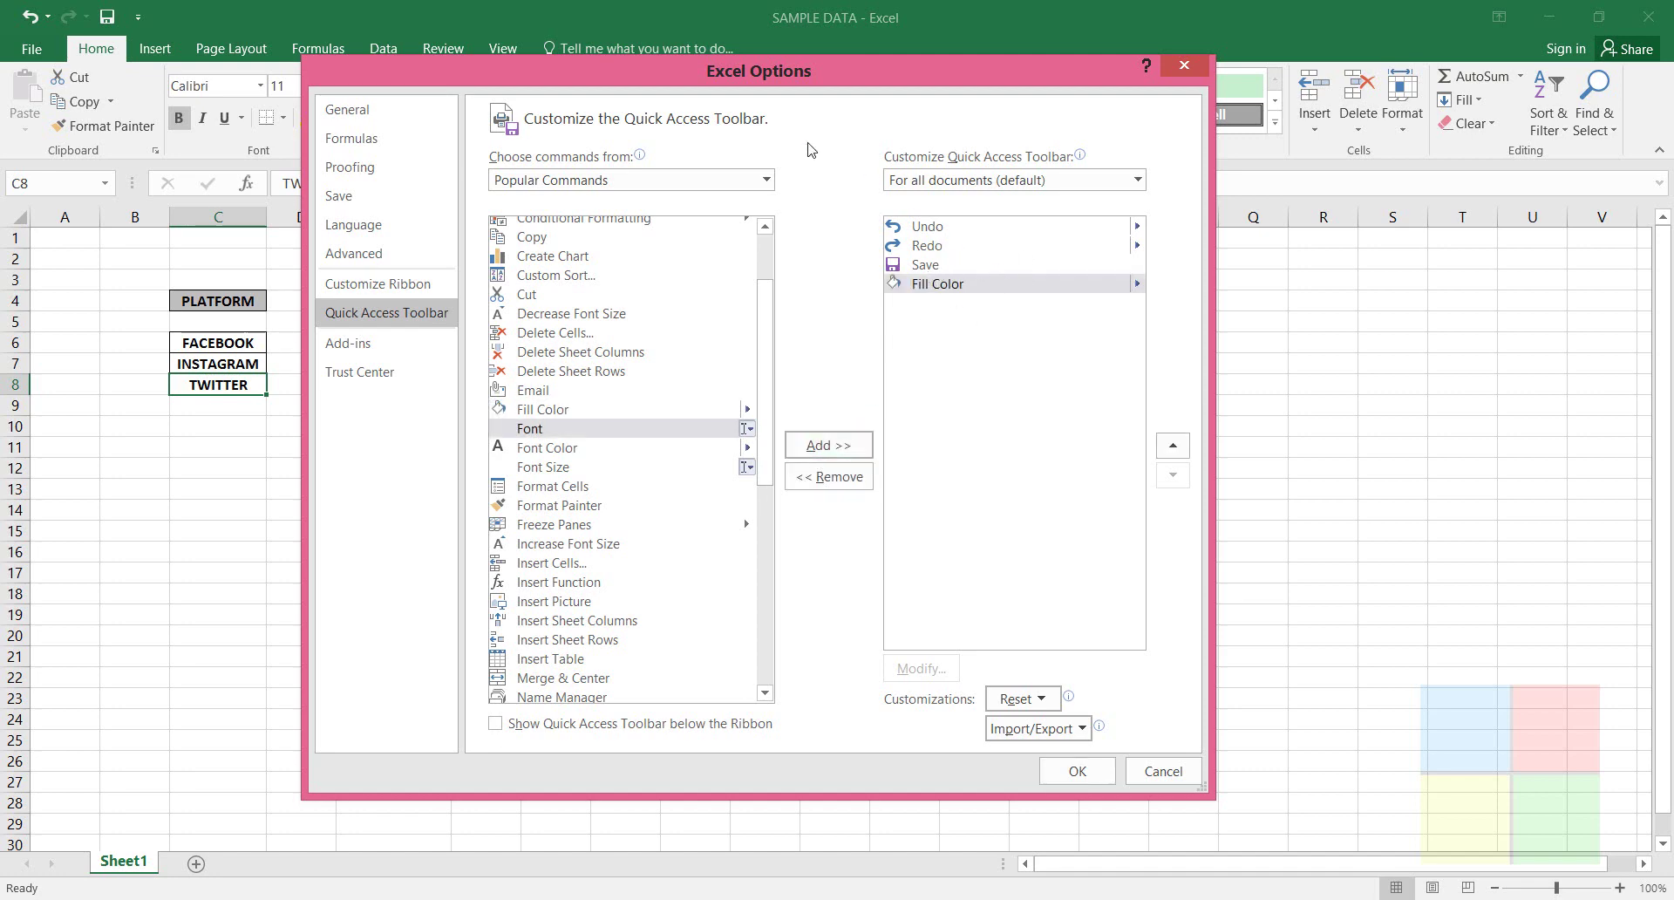
{"action": "left_click", "coordinate": [930, 228]}
{"action": "left_click", "coordinate": [915, 248]}
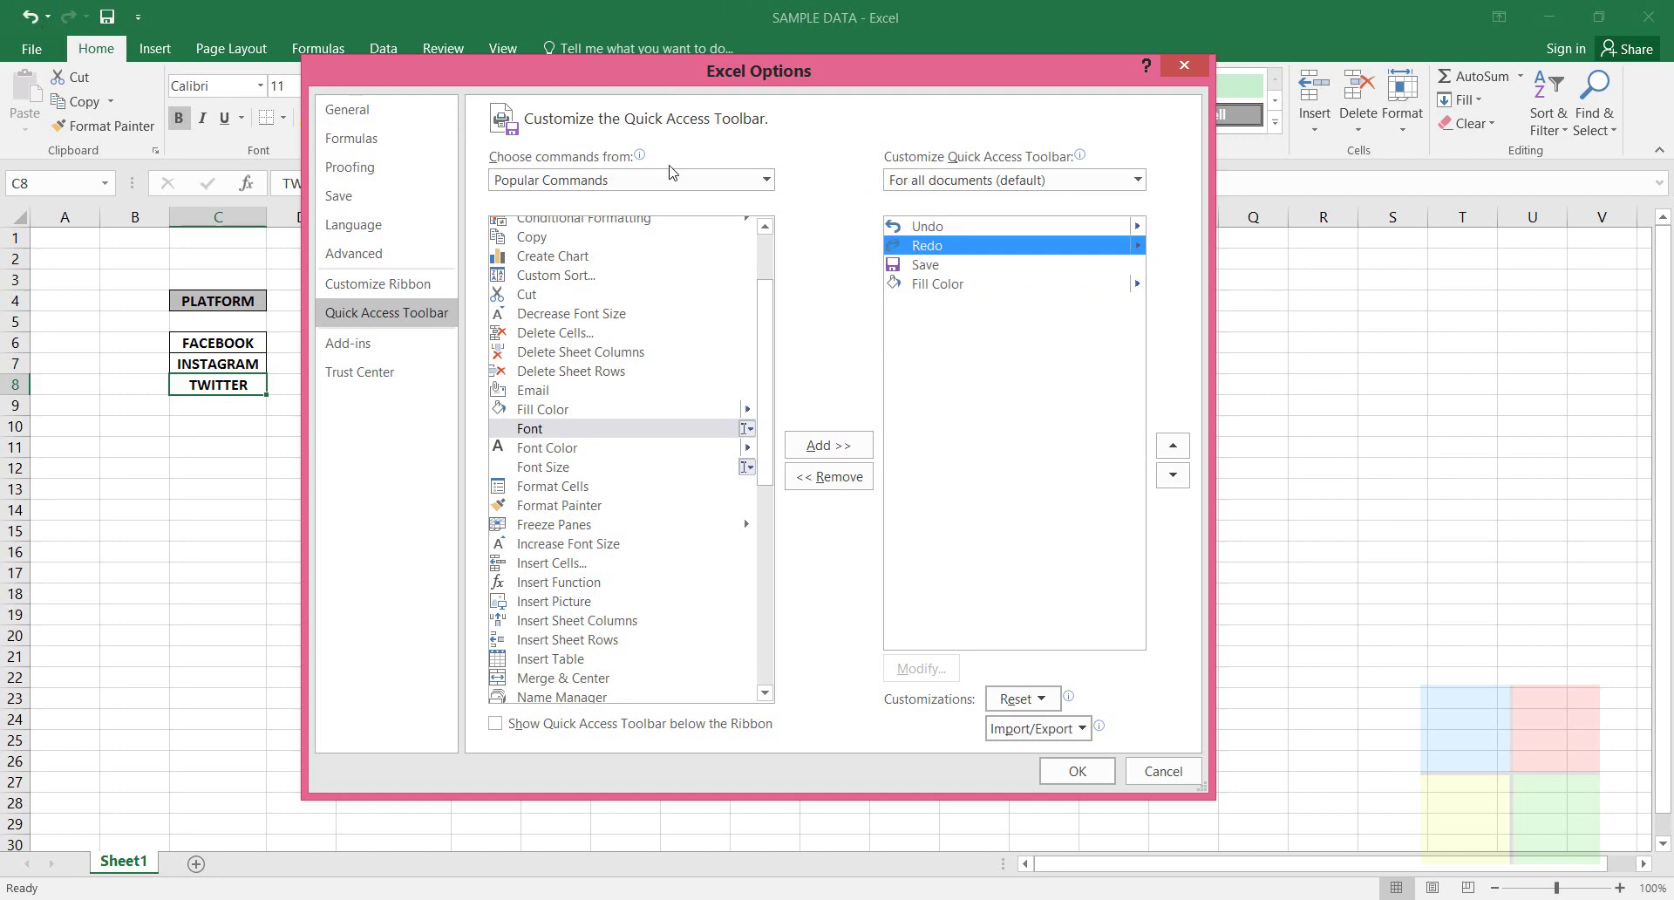
{"action": "left_click", "coordinate": [929, 267]}
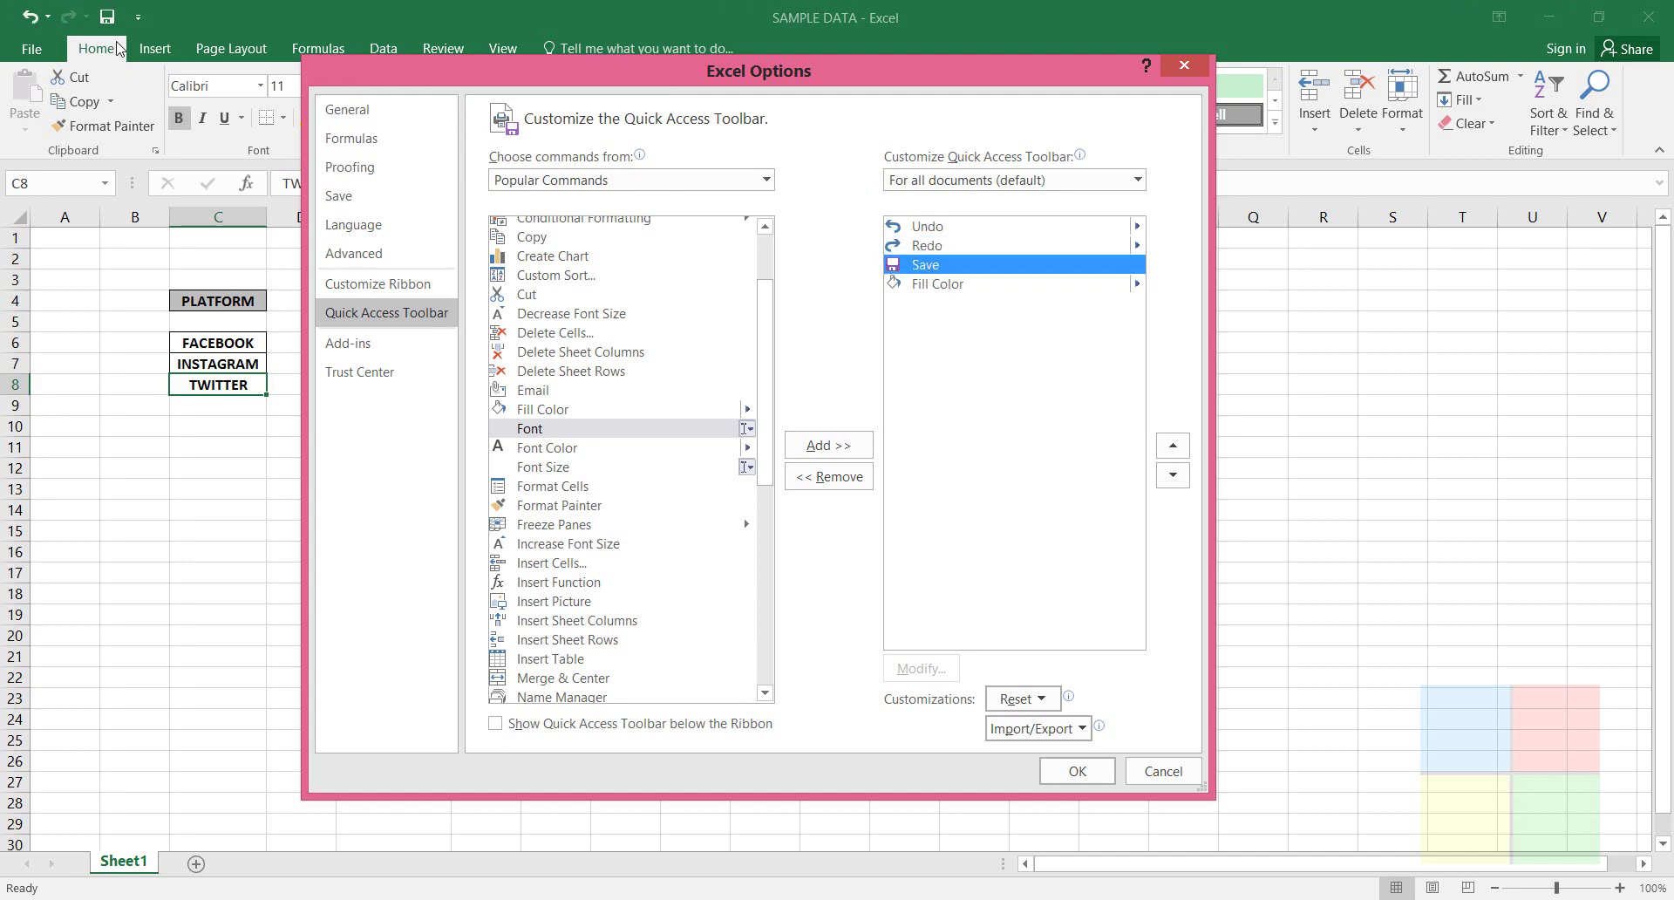
{"action": "left_click", "coordinate": [958, 293]}
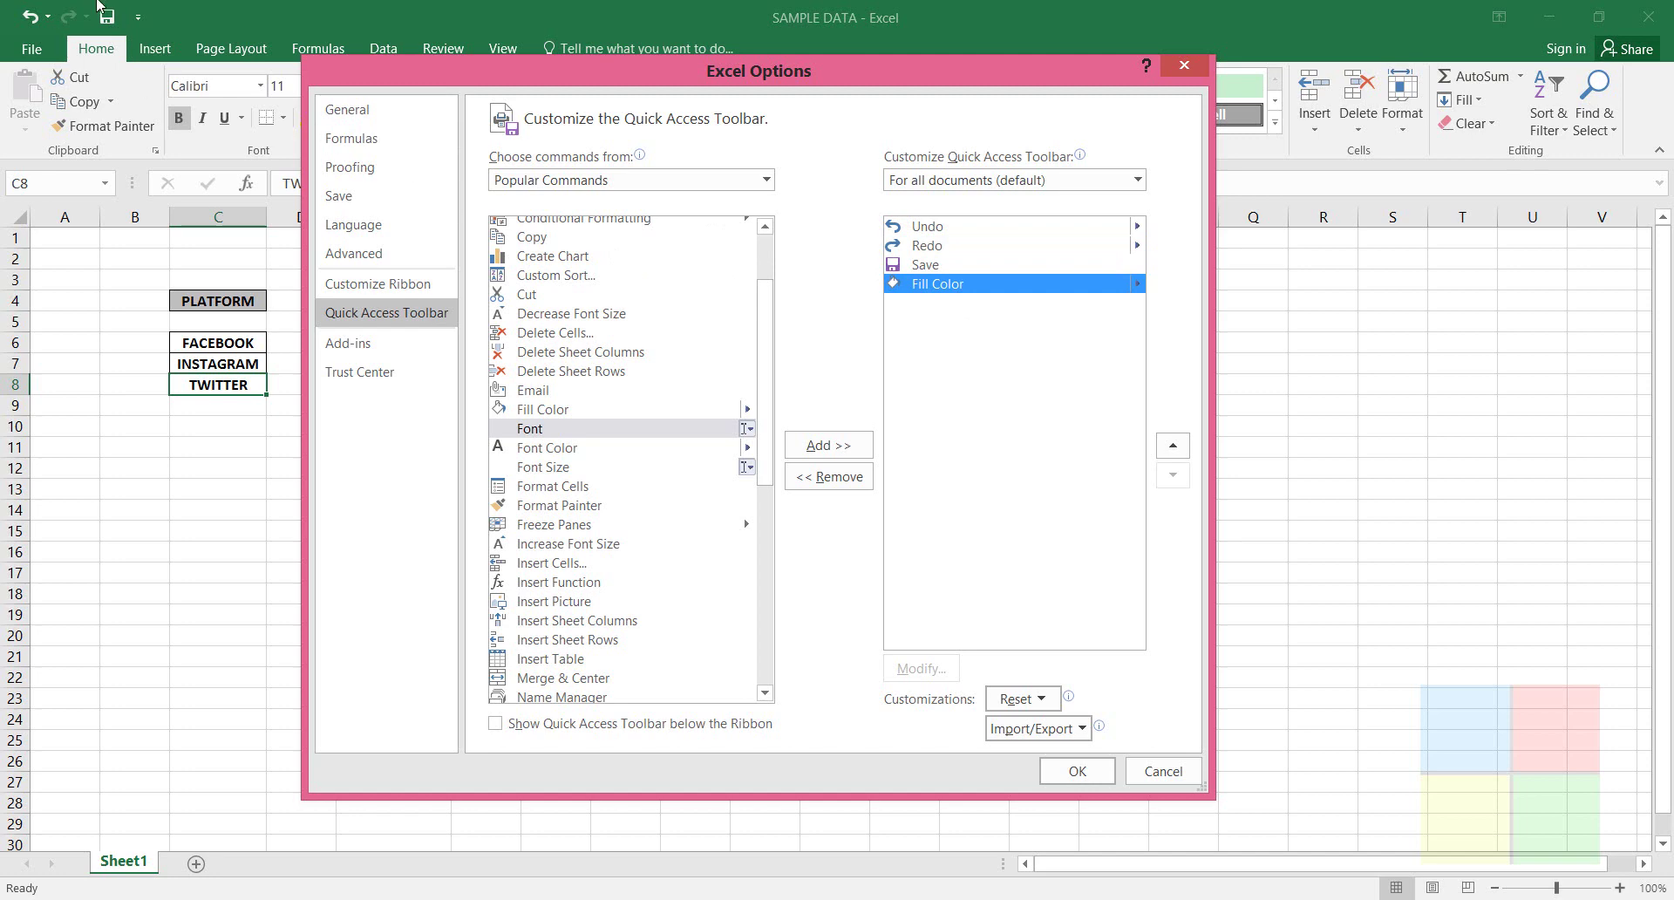
{"action": "left_click", "coordinate": [1088, 776]}
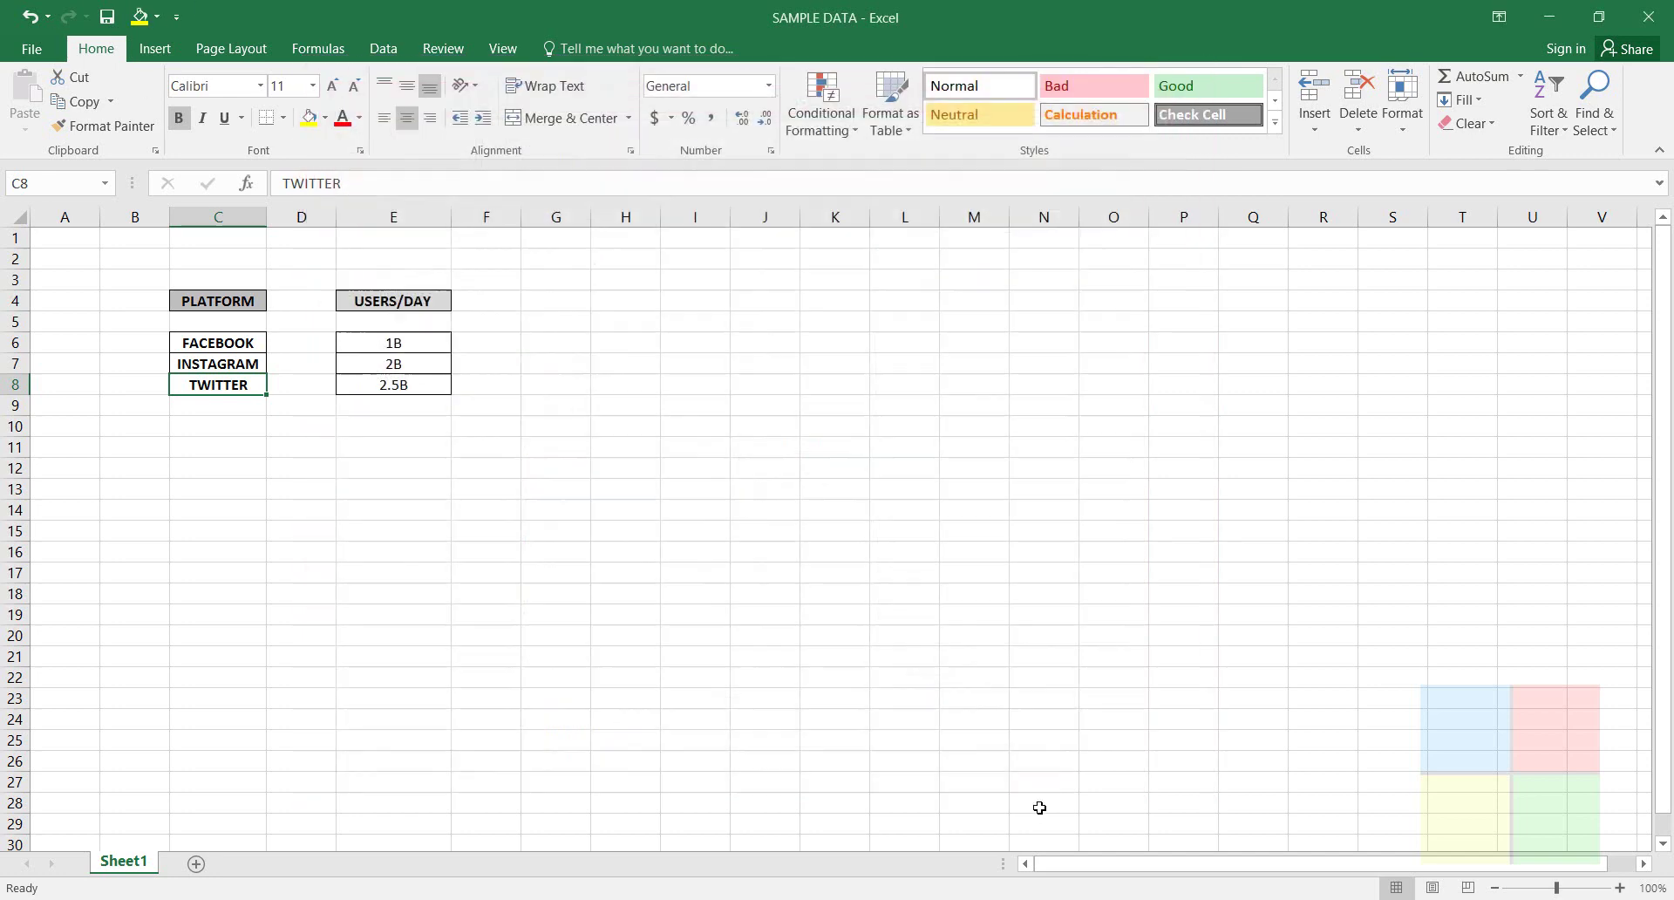
- Reorder the Quick Access Toolbar so that Save comes first, ahead of Undo and Redo, and apply the change
{"action": "left_click", "coordinate": [177, 18]}
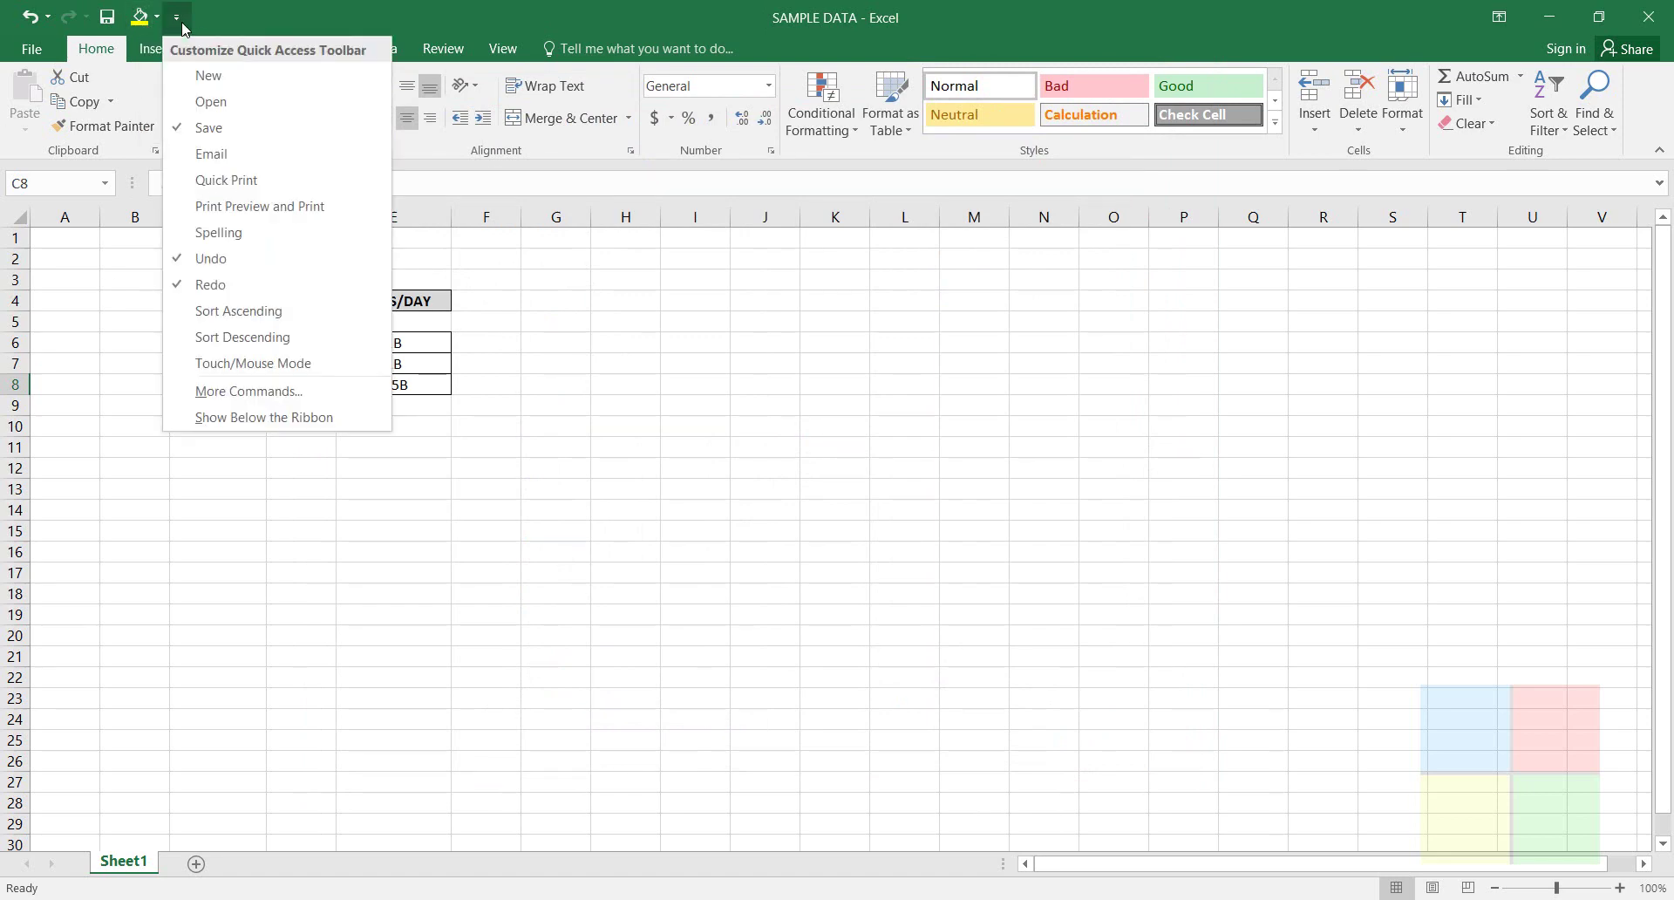
{"action": "left_click", "coordinate": [237, 399]}
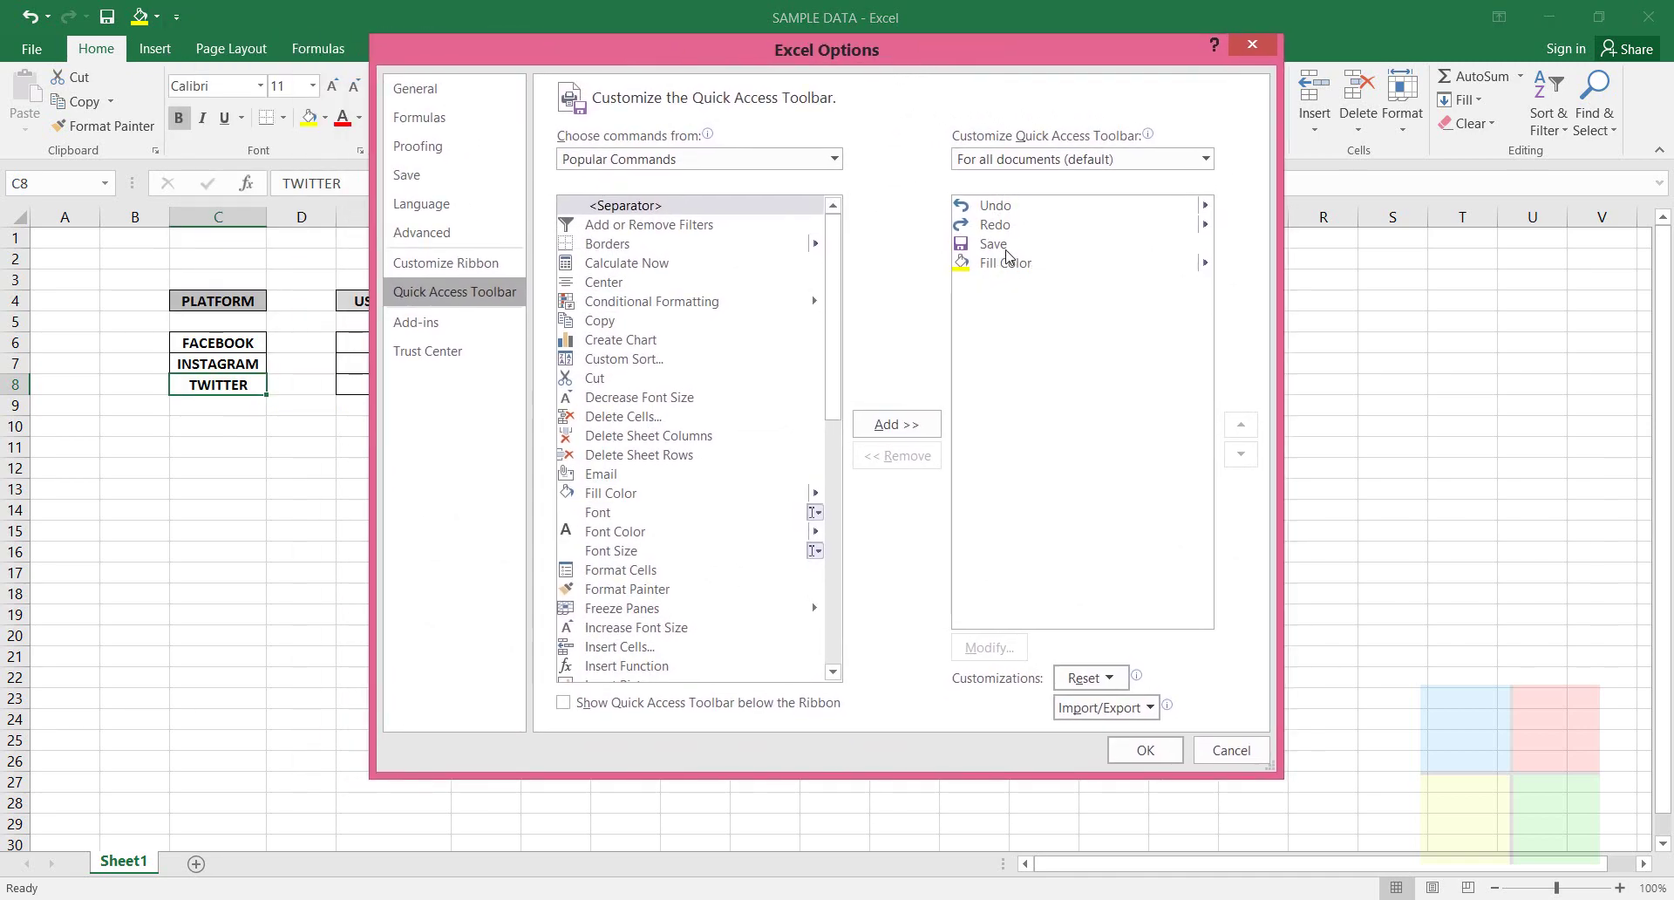
{"action": "left_click", "coordinate": [1010, 207]}
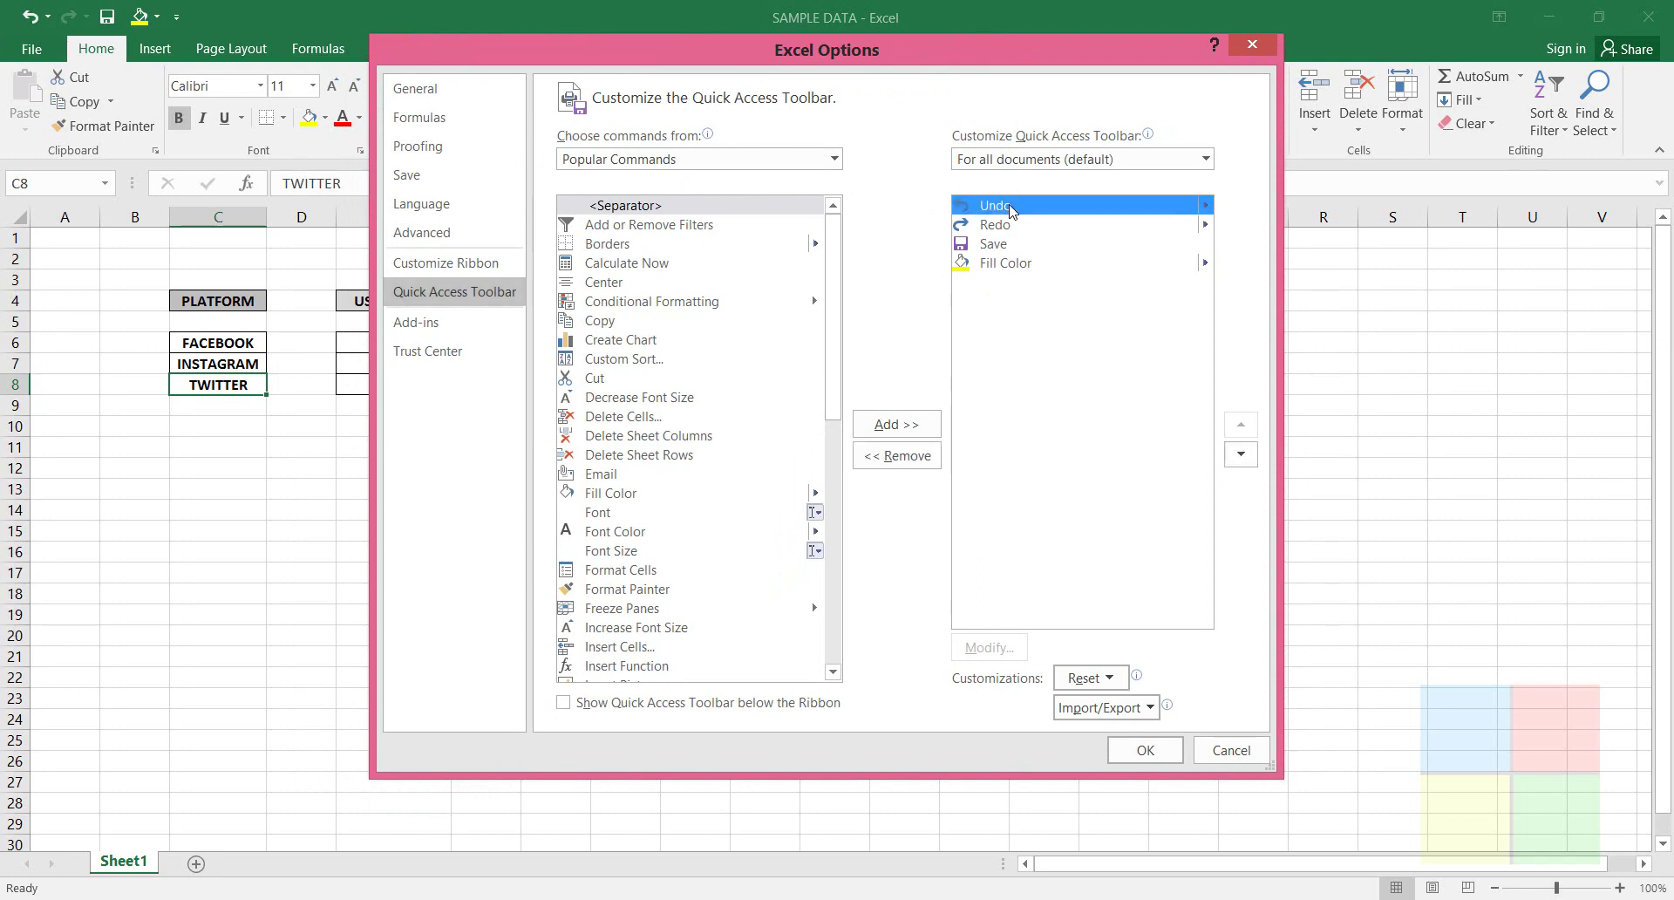
{"action": "left_click", "coordinate": [1000, 250]}
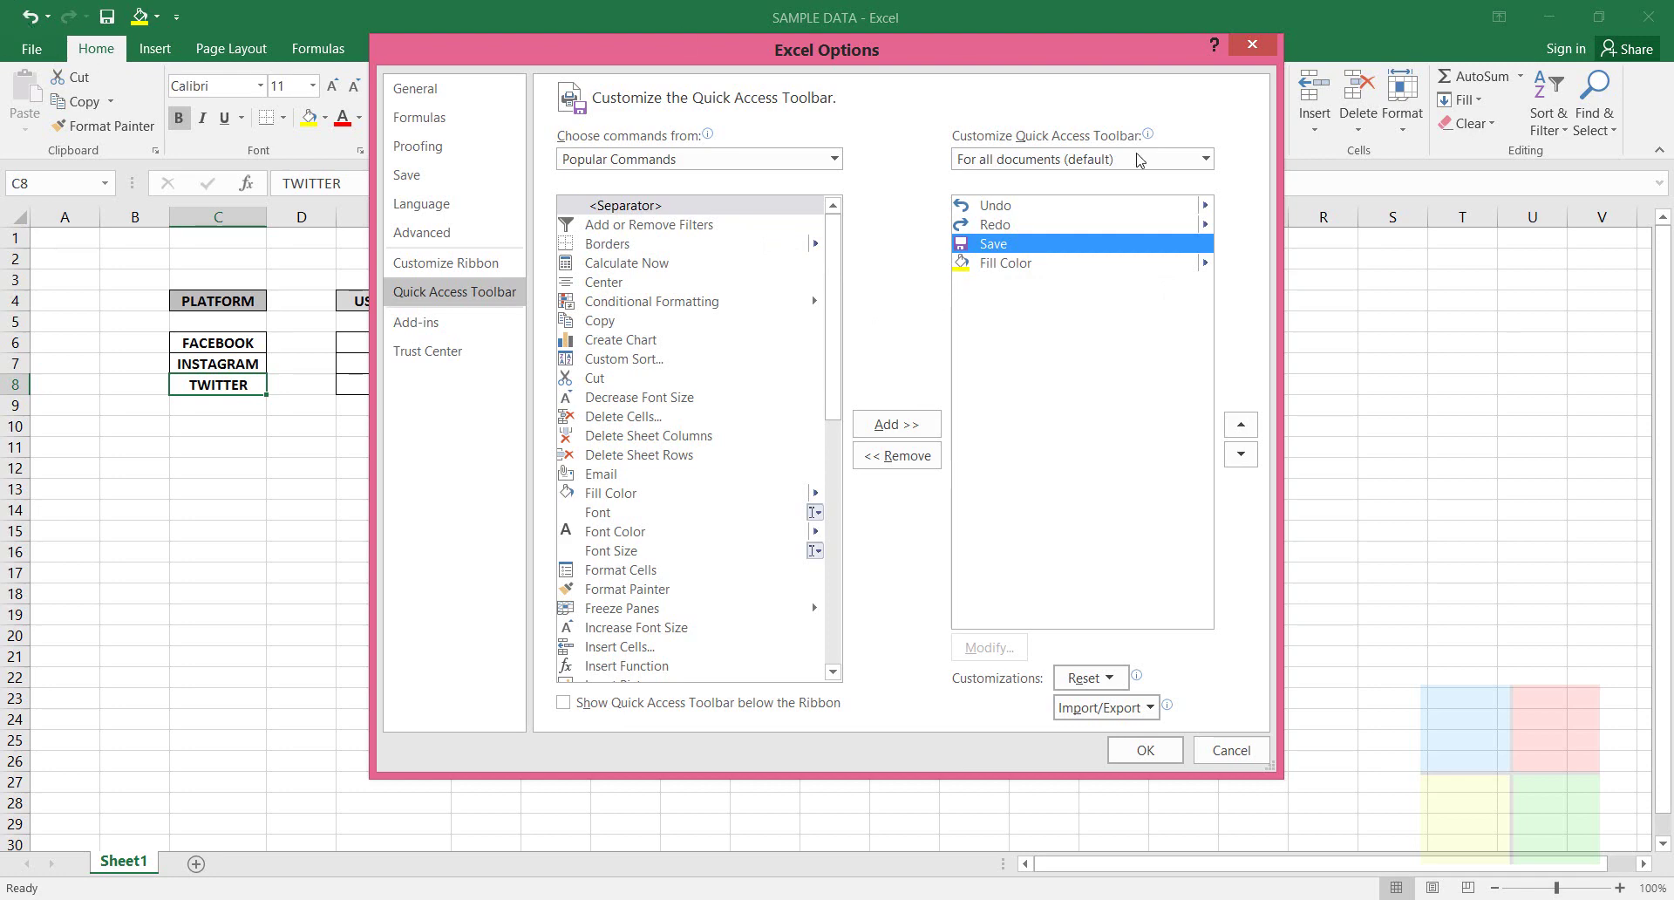
{"action": "left_click", "coordinate": [1016, 263]}
{"action": "left_click", "coordinate": [1017, 248]}
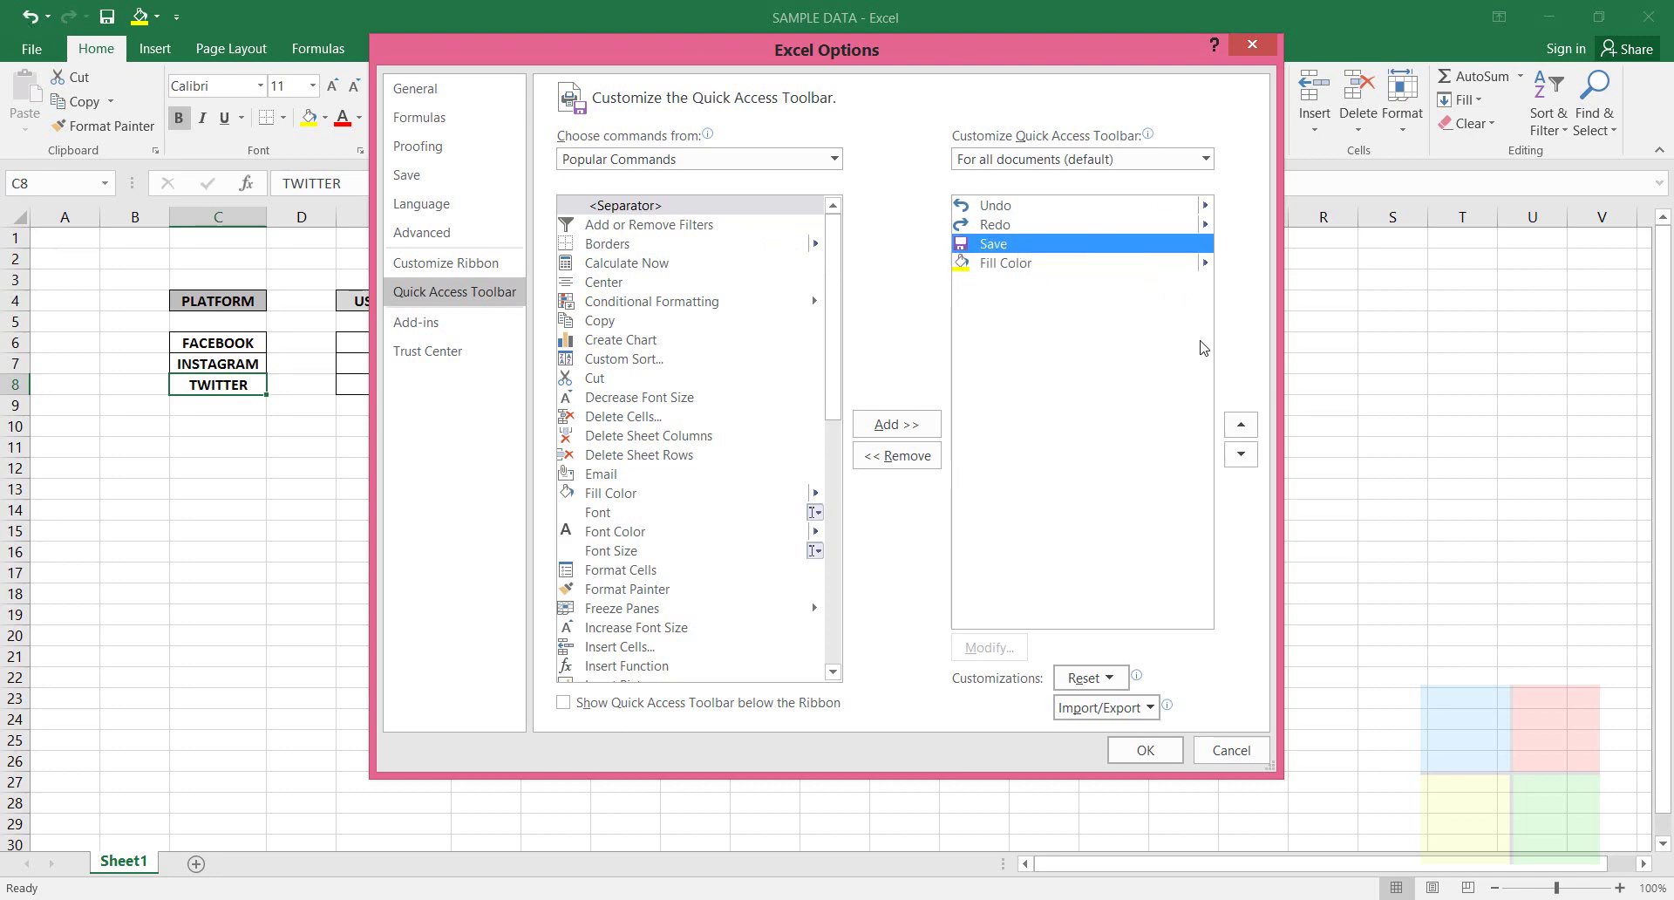
{"action": "left_click", "coordinate": [1242, 428]}
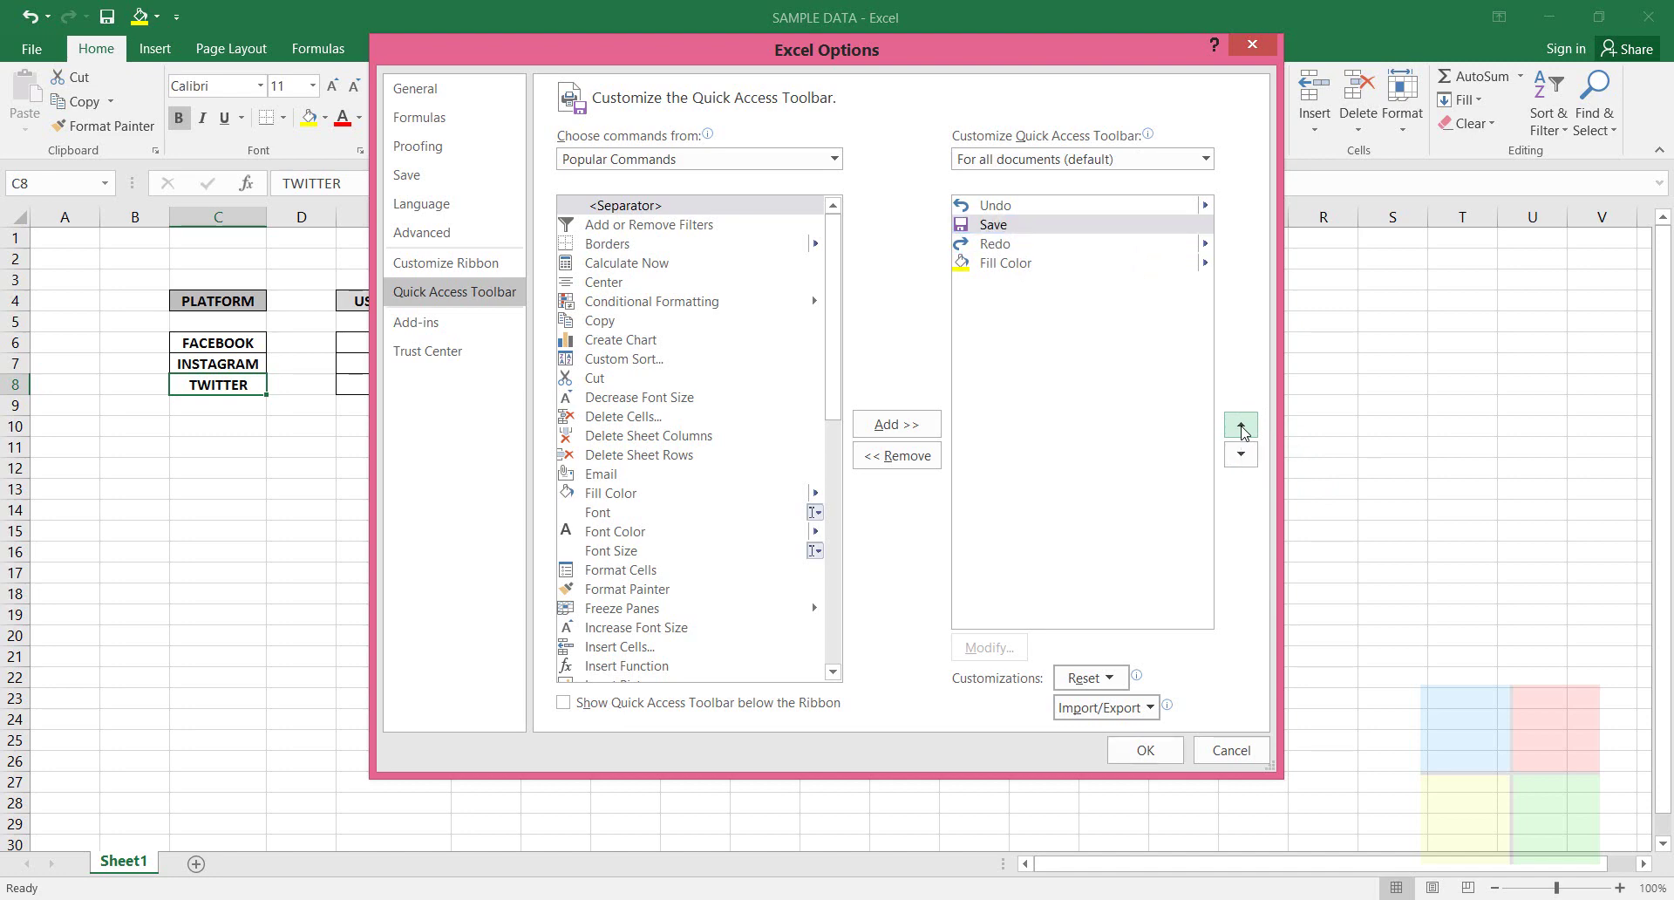
{"action": "left_click", "coordinate": [1242, 427]}
{"action": "left_click", "coordinate": [1032, 224]}
{"action": "left_click", "coordinate": [1060, 205]}
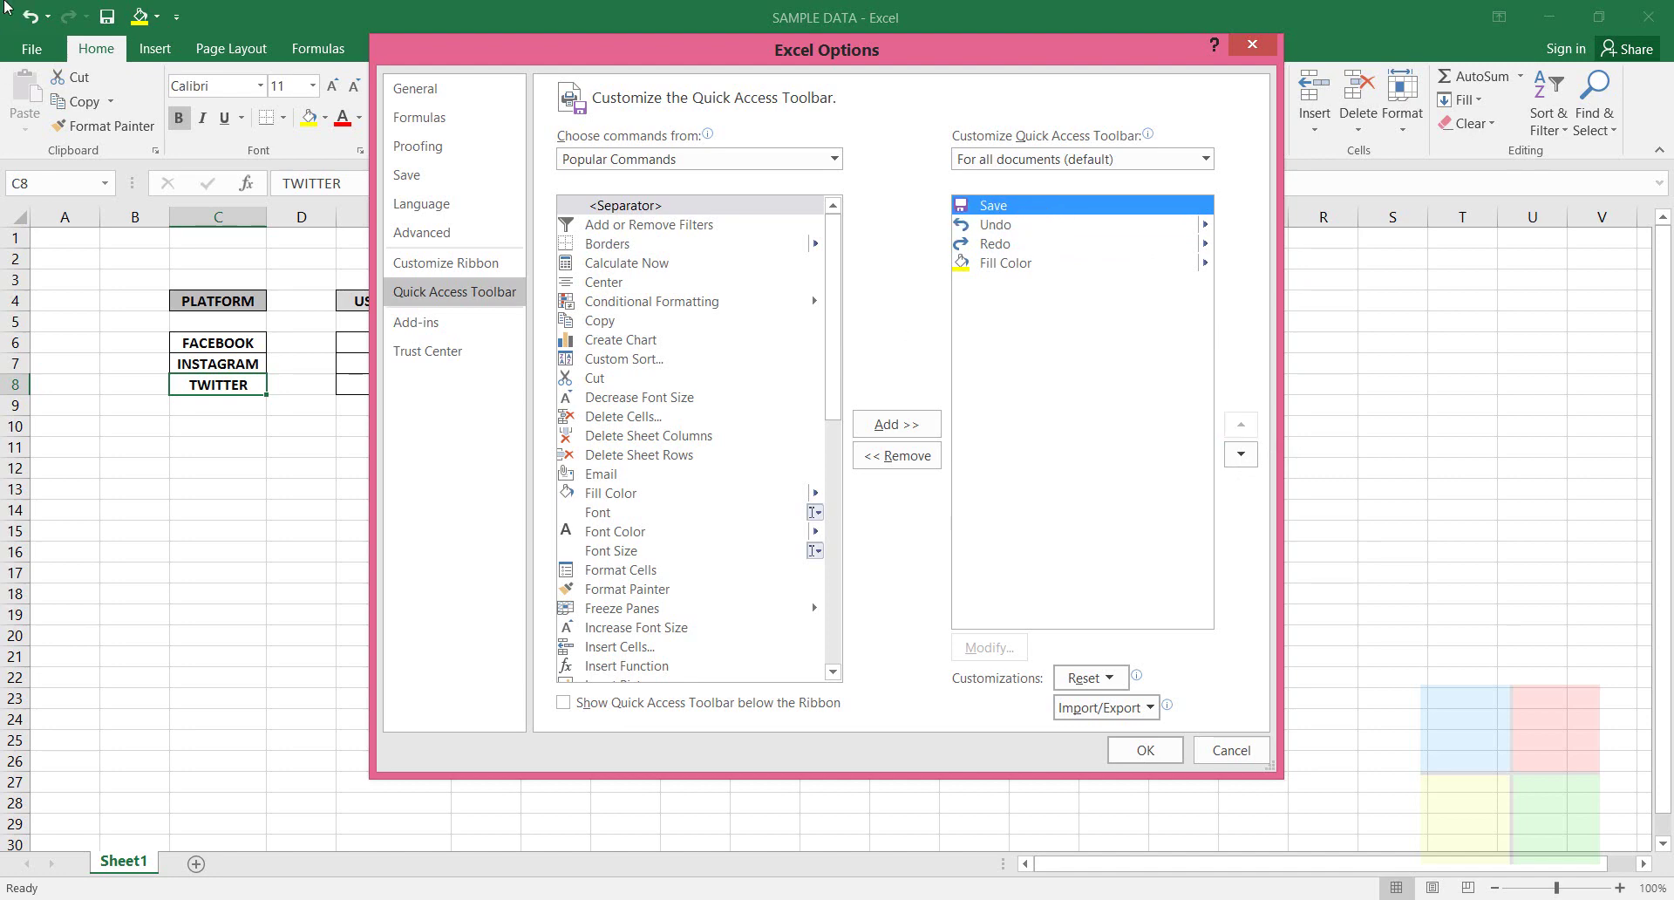
{"action": "left_click", "coordinate": [1145, 750]}
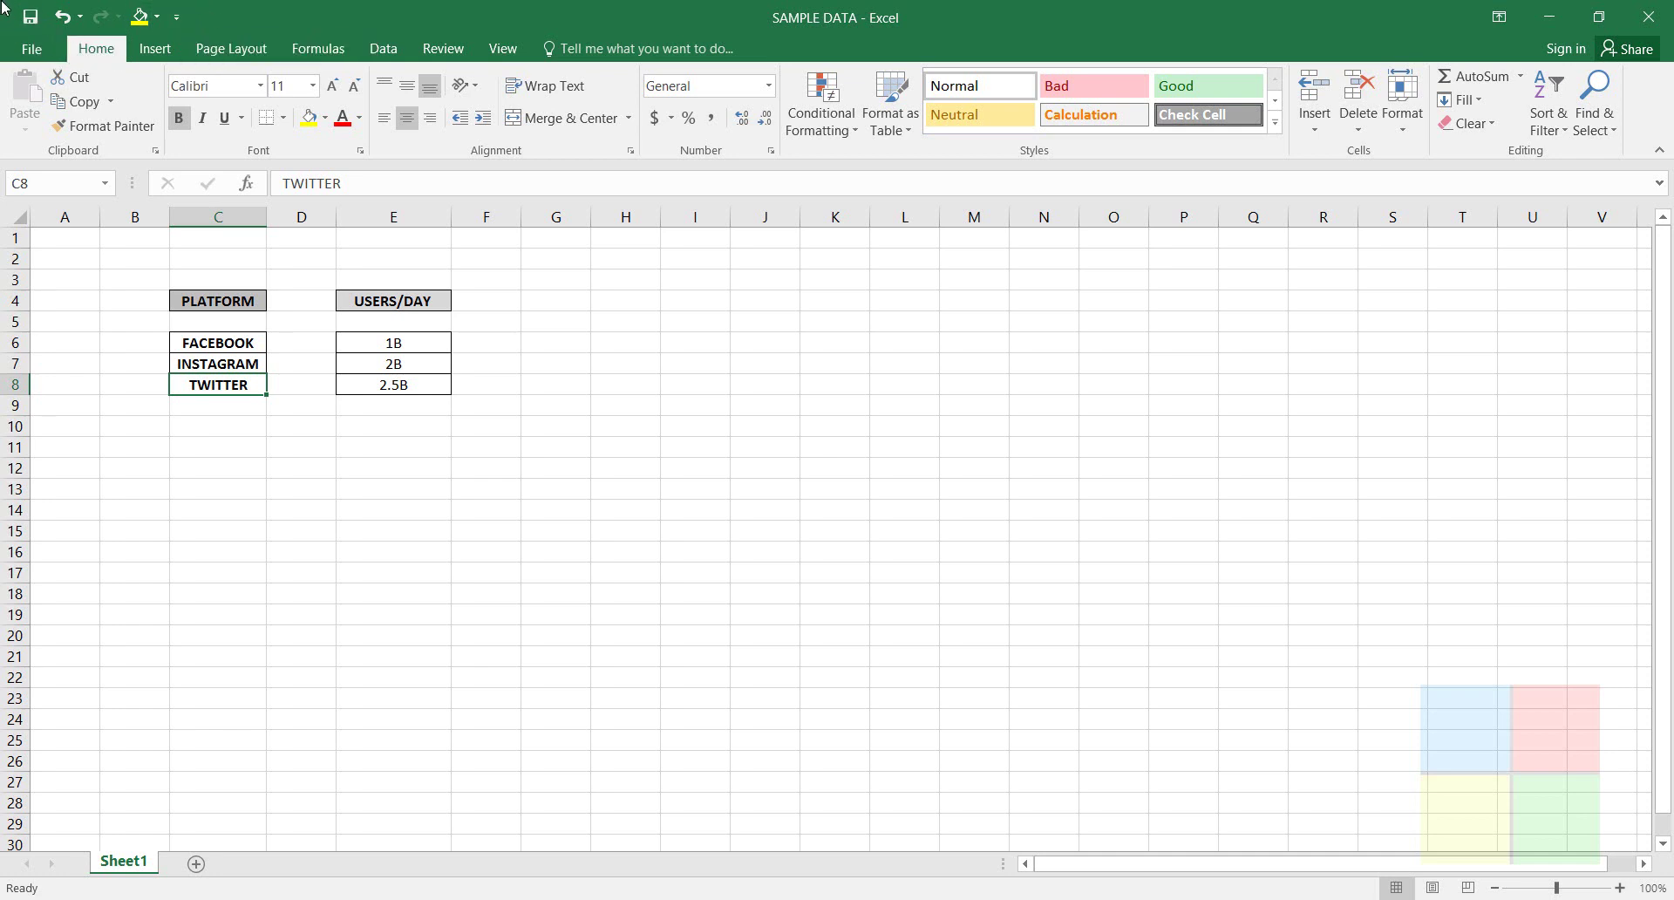
- Reset only the Quick Access Toolbar customizations to their defaults and apply the reset
{"action": "left_click", "coordinate": [175, 19]}
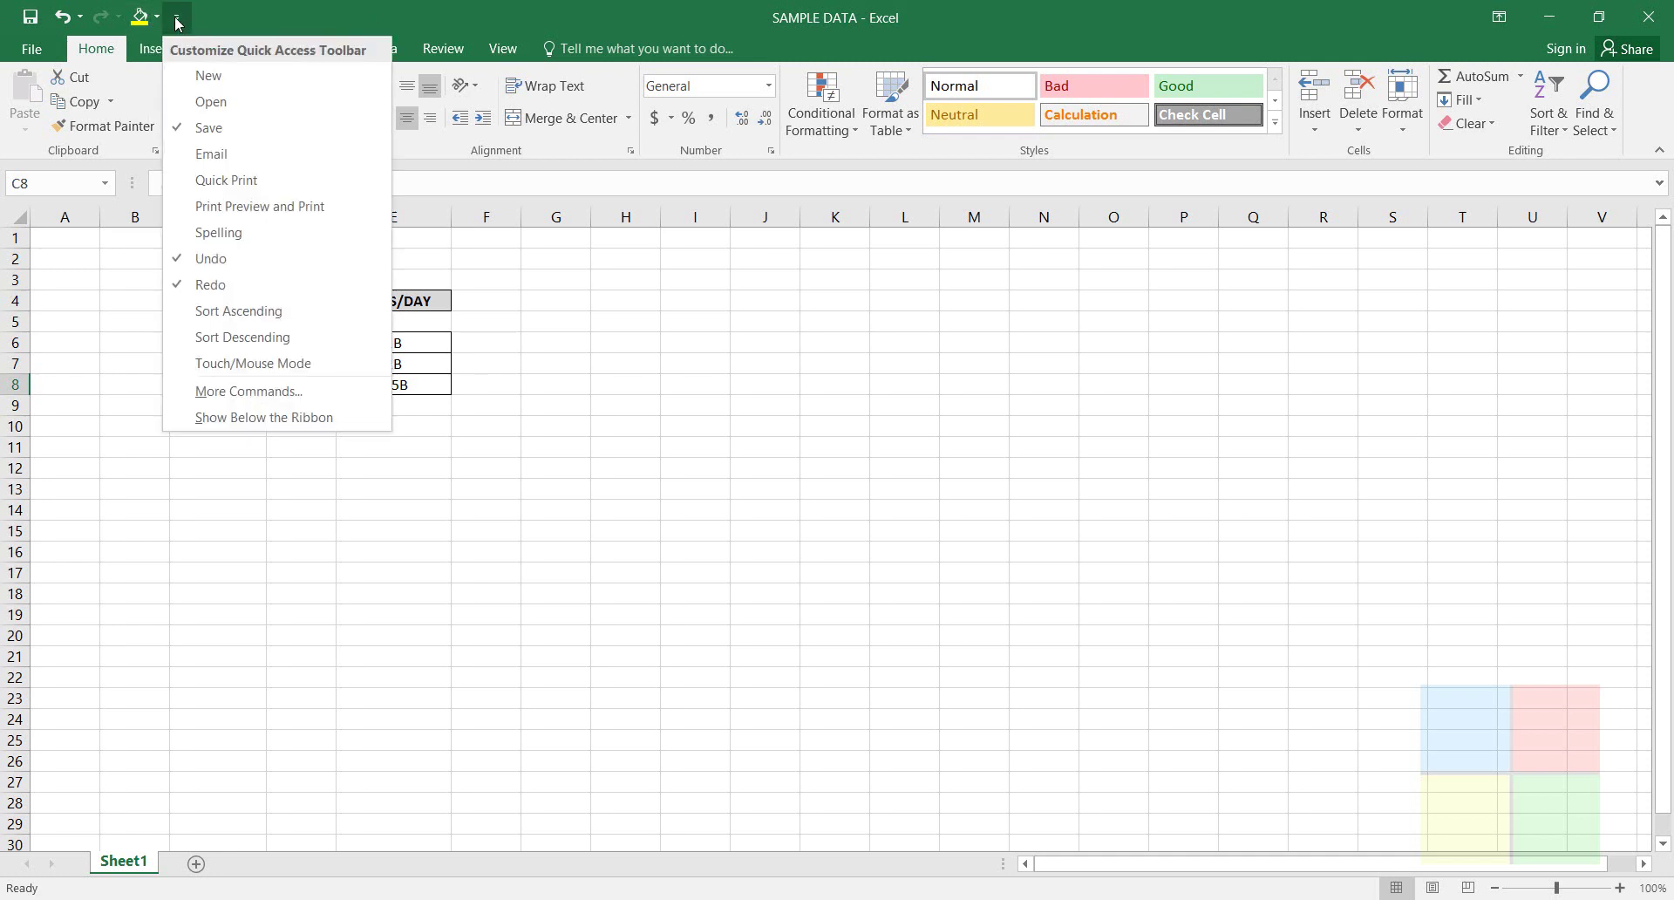
{"action": "left_click", "coordinate": [235, 393]}
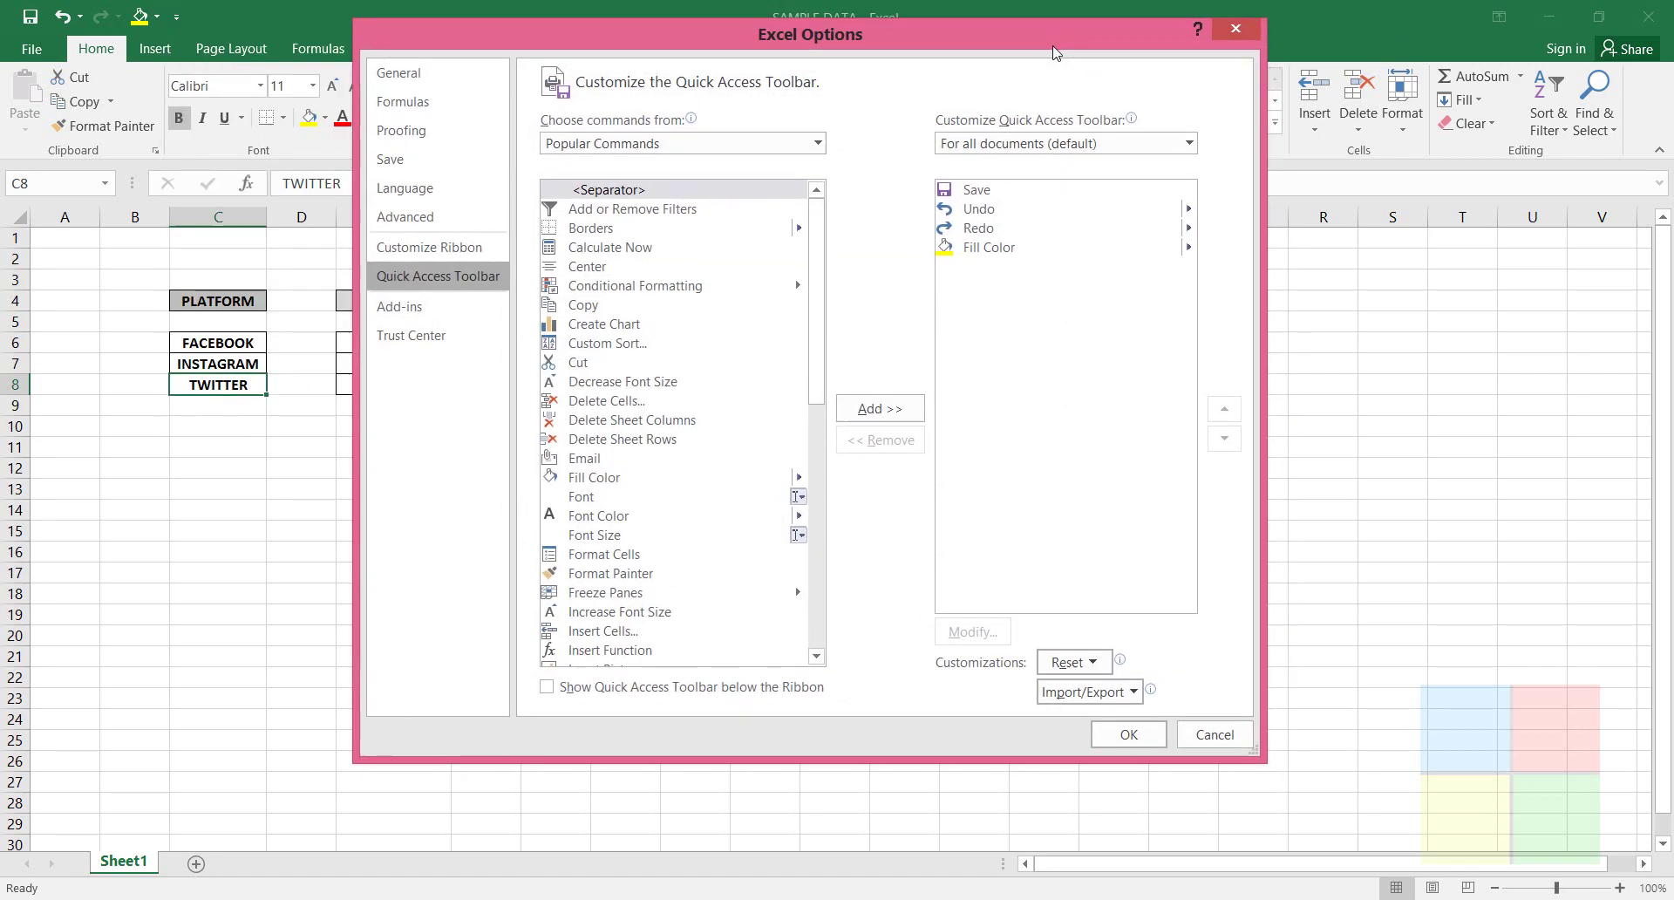
{"action": "left_click", "coordinate": [1074, 662]}
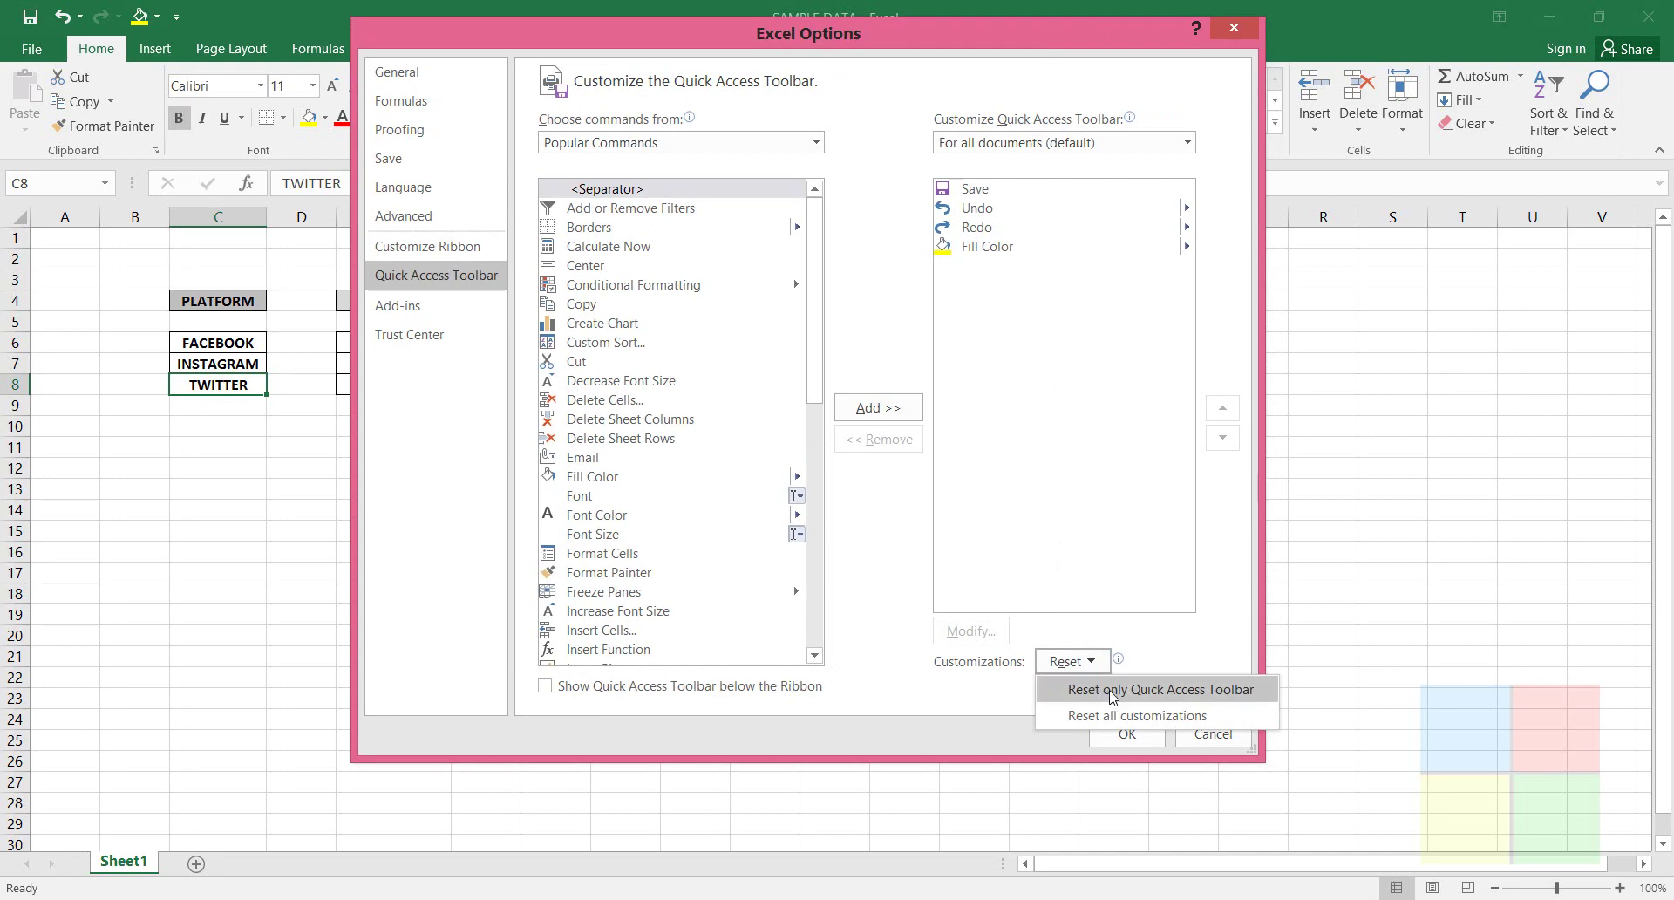
{"action": "left_click", "coordinate": [1111, 689]}
{"action": "left_click", "coordinate": [820, 517]}
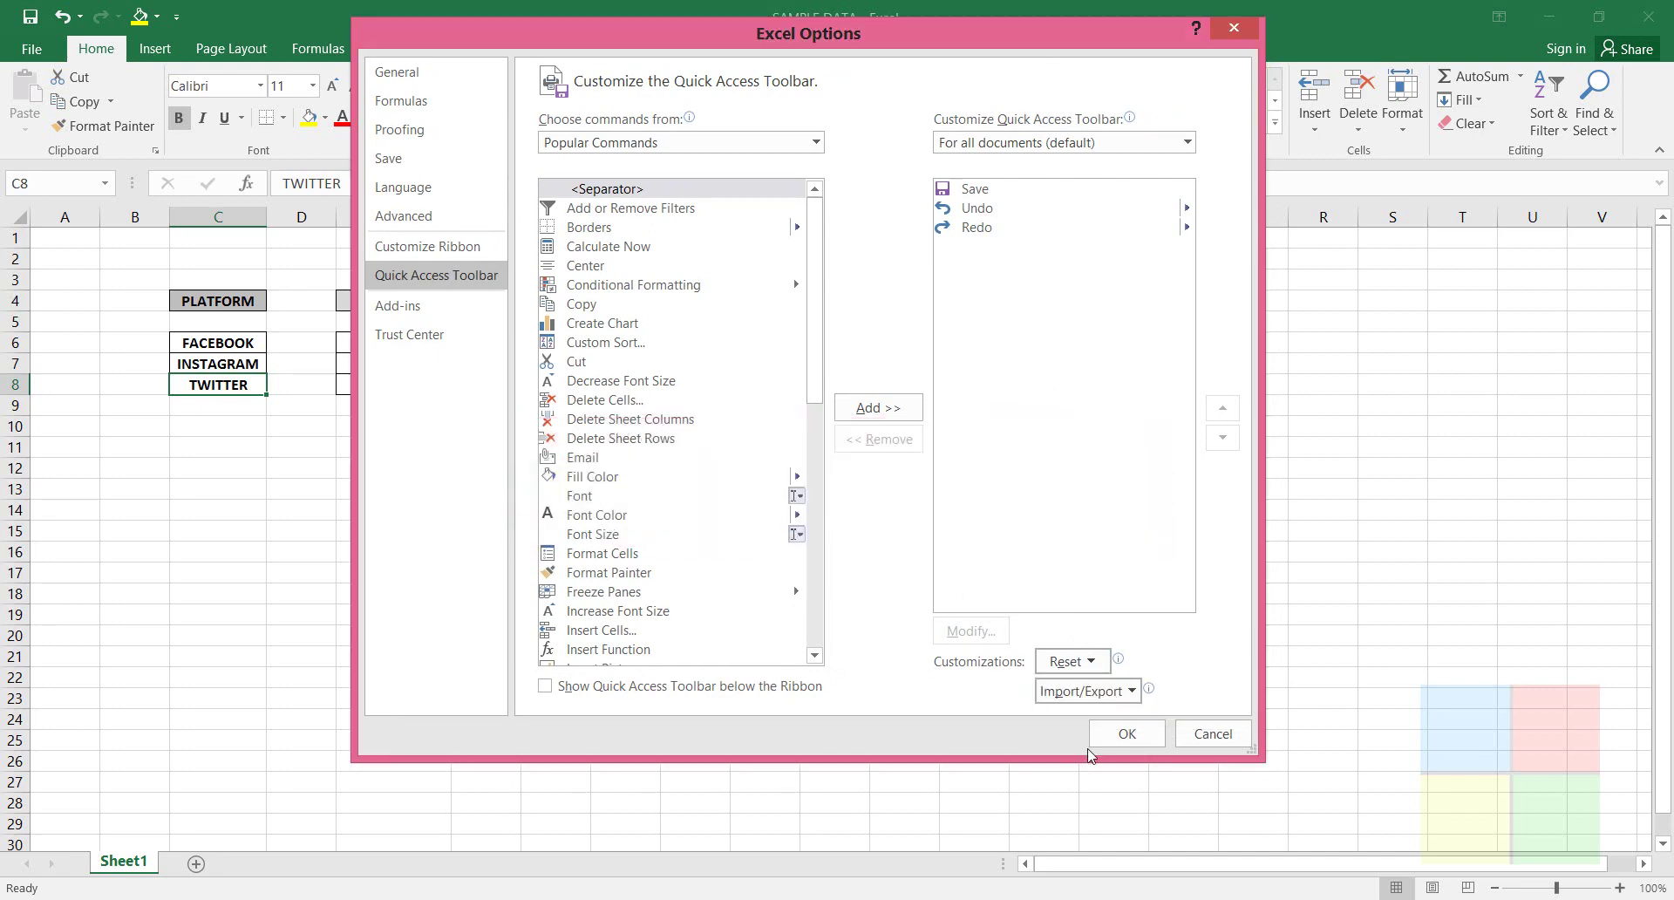
{"action": "left_click", "coordinate": [1123, 735]}
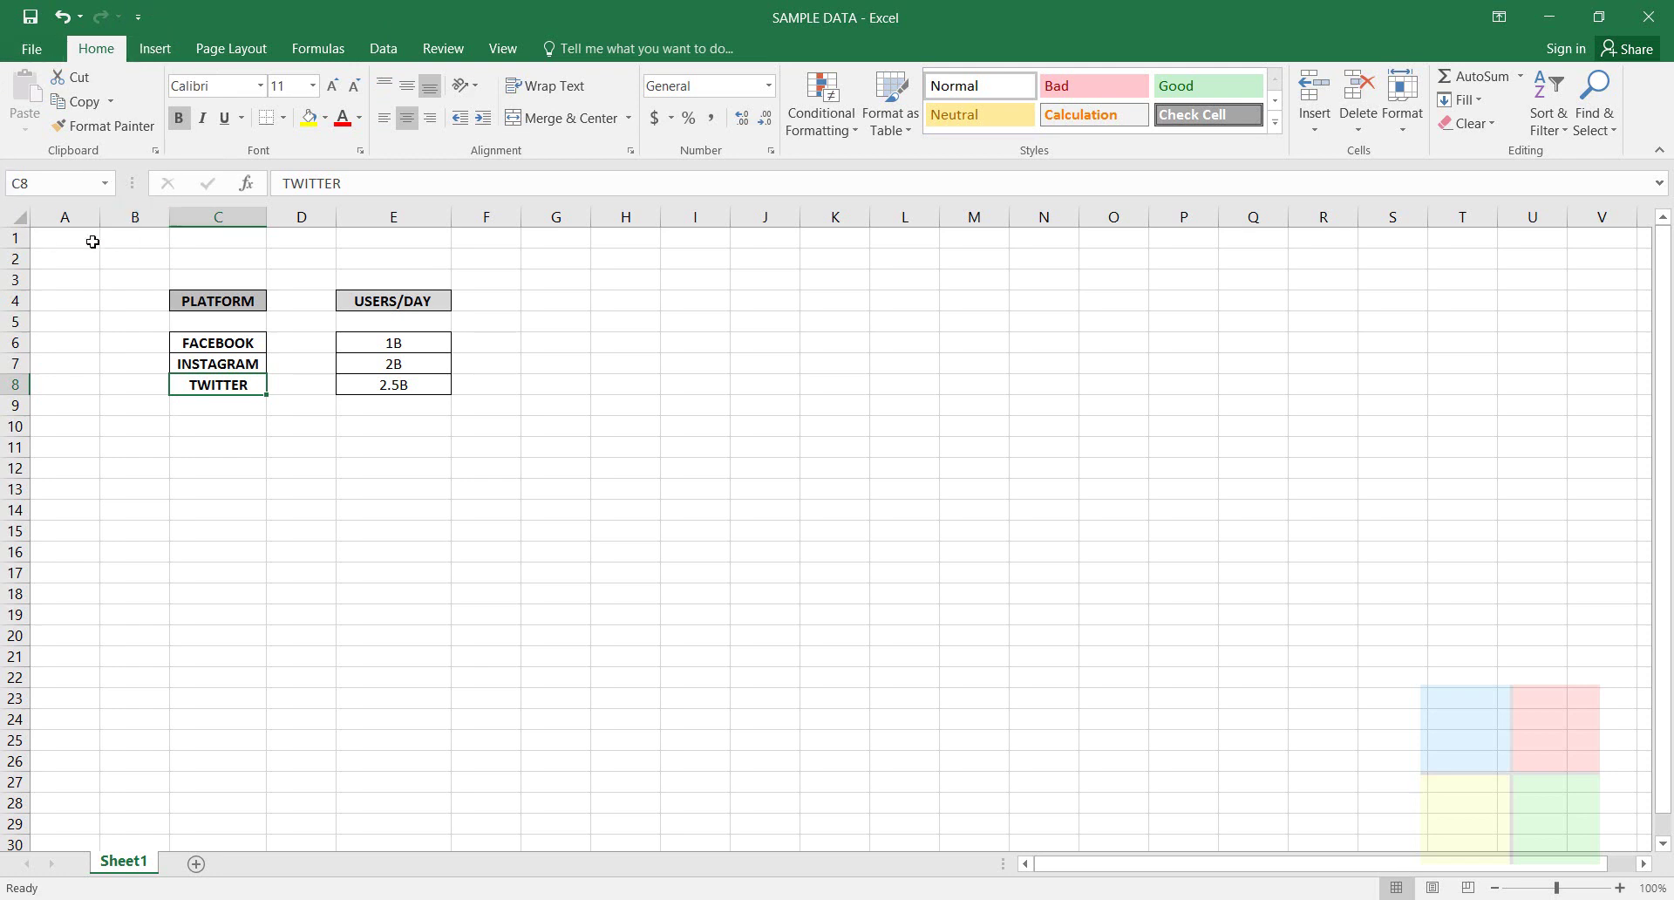
- Show the Quick Access Toolbar below the ribbon
{"action": "right_click", "coordinate": [103, 21]}
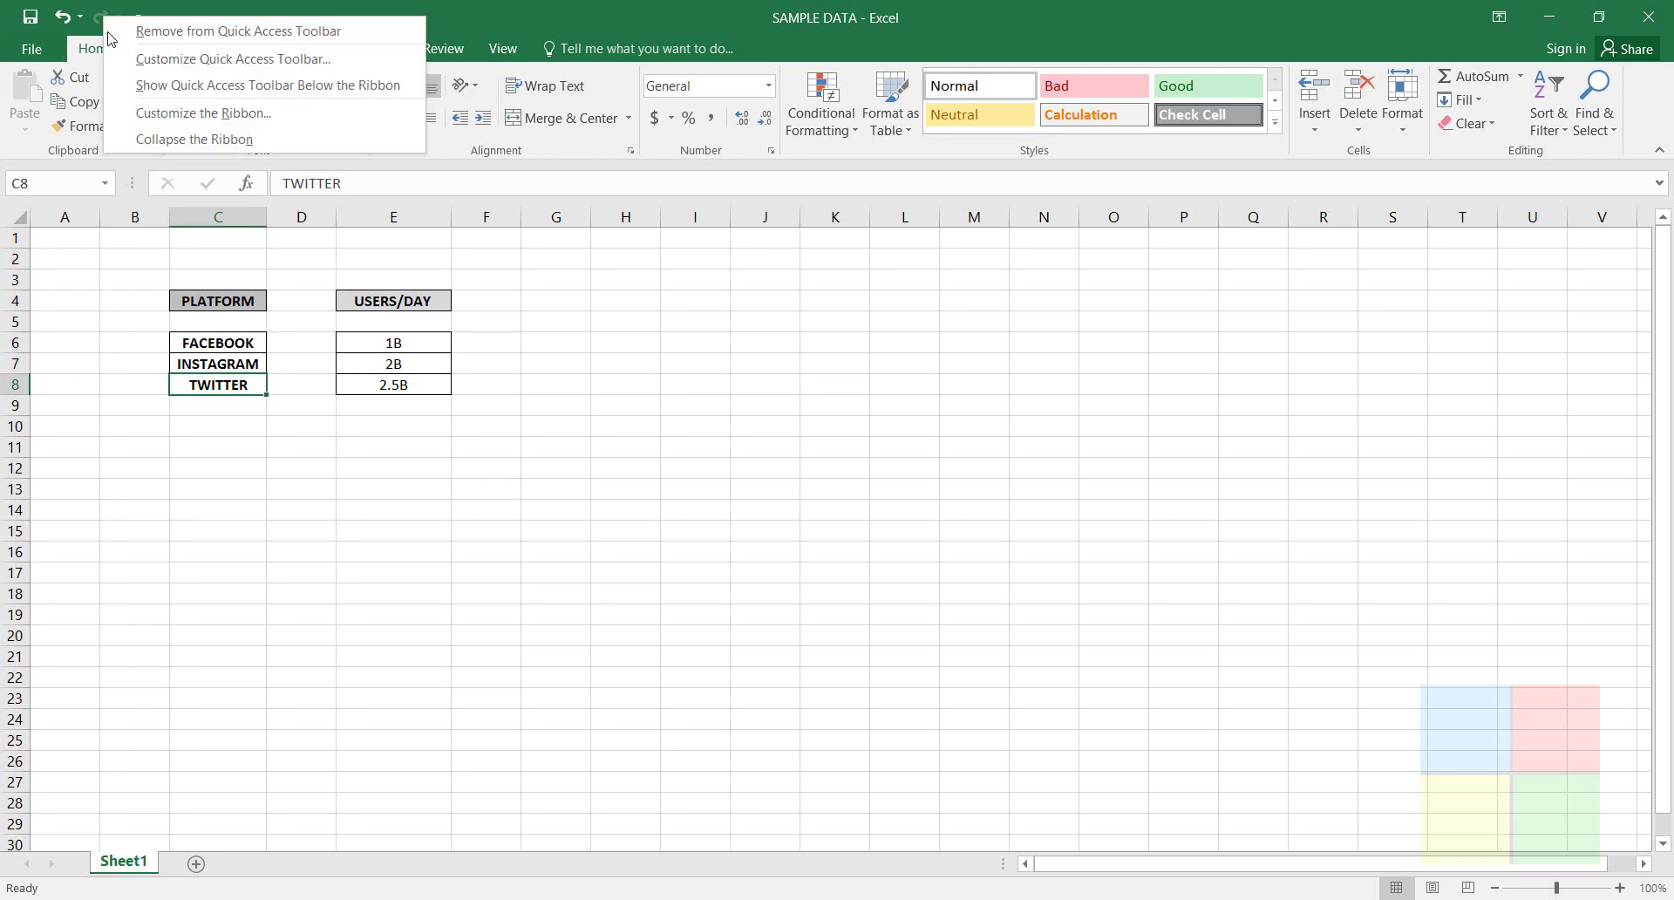
{"action": "left_click", "coordinate": [1, 7]}
{"action": "left_click", "coordinate": [138, 16]}
{"action": "right_click", "coordinate": [38, 21]}
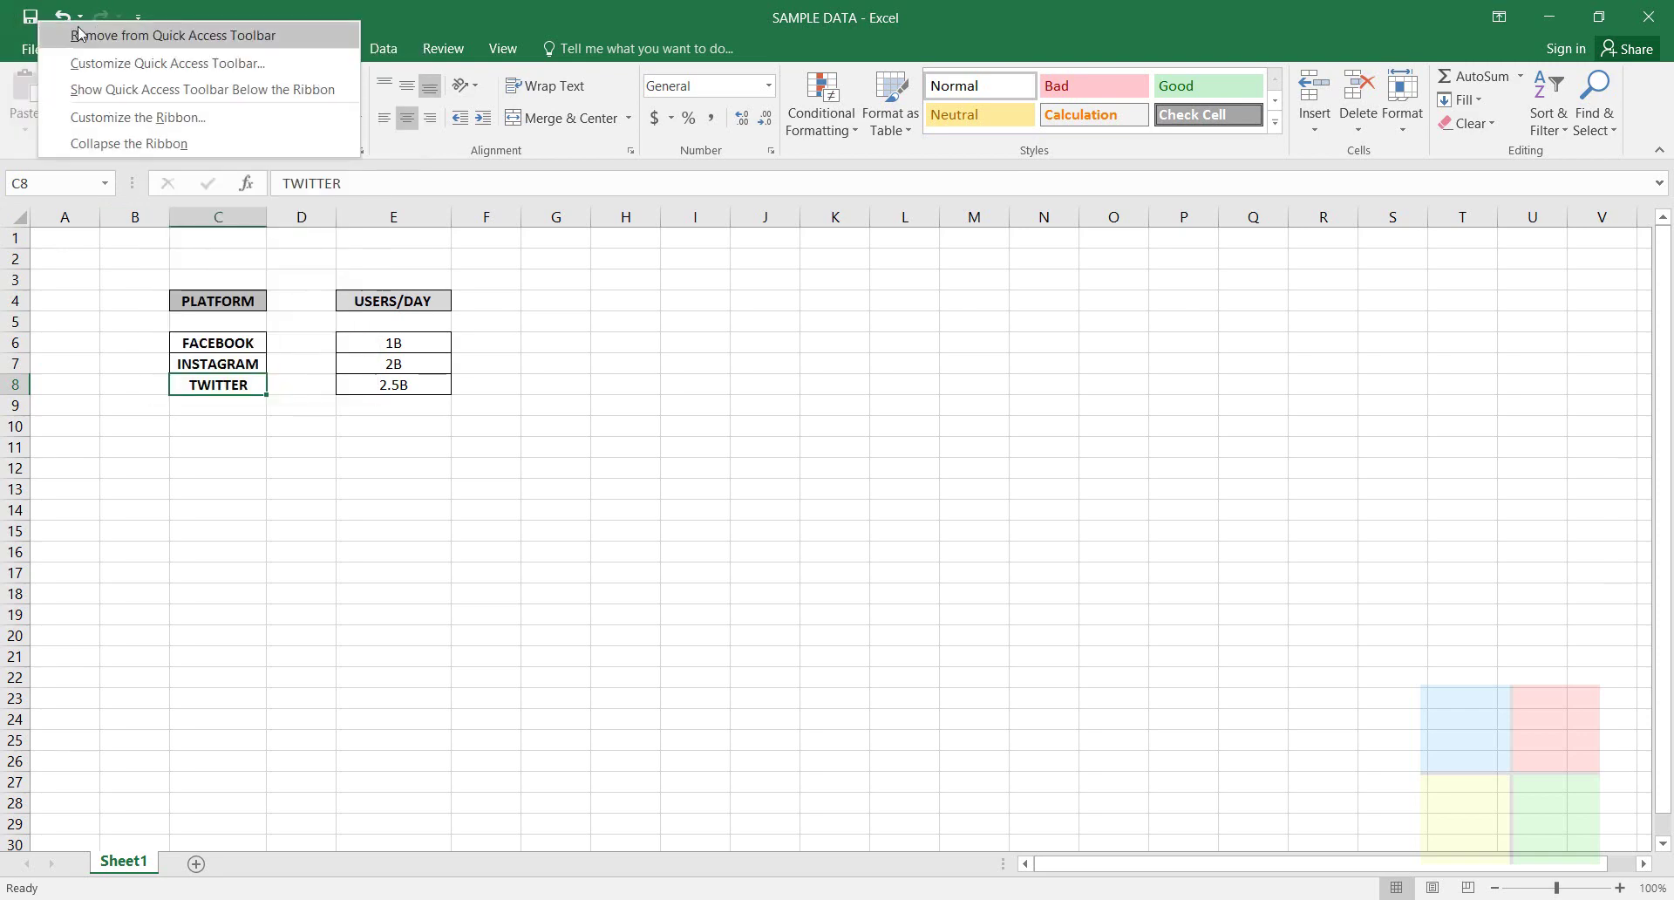
{"action": "right_click", "coordinate": [117, 18]}
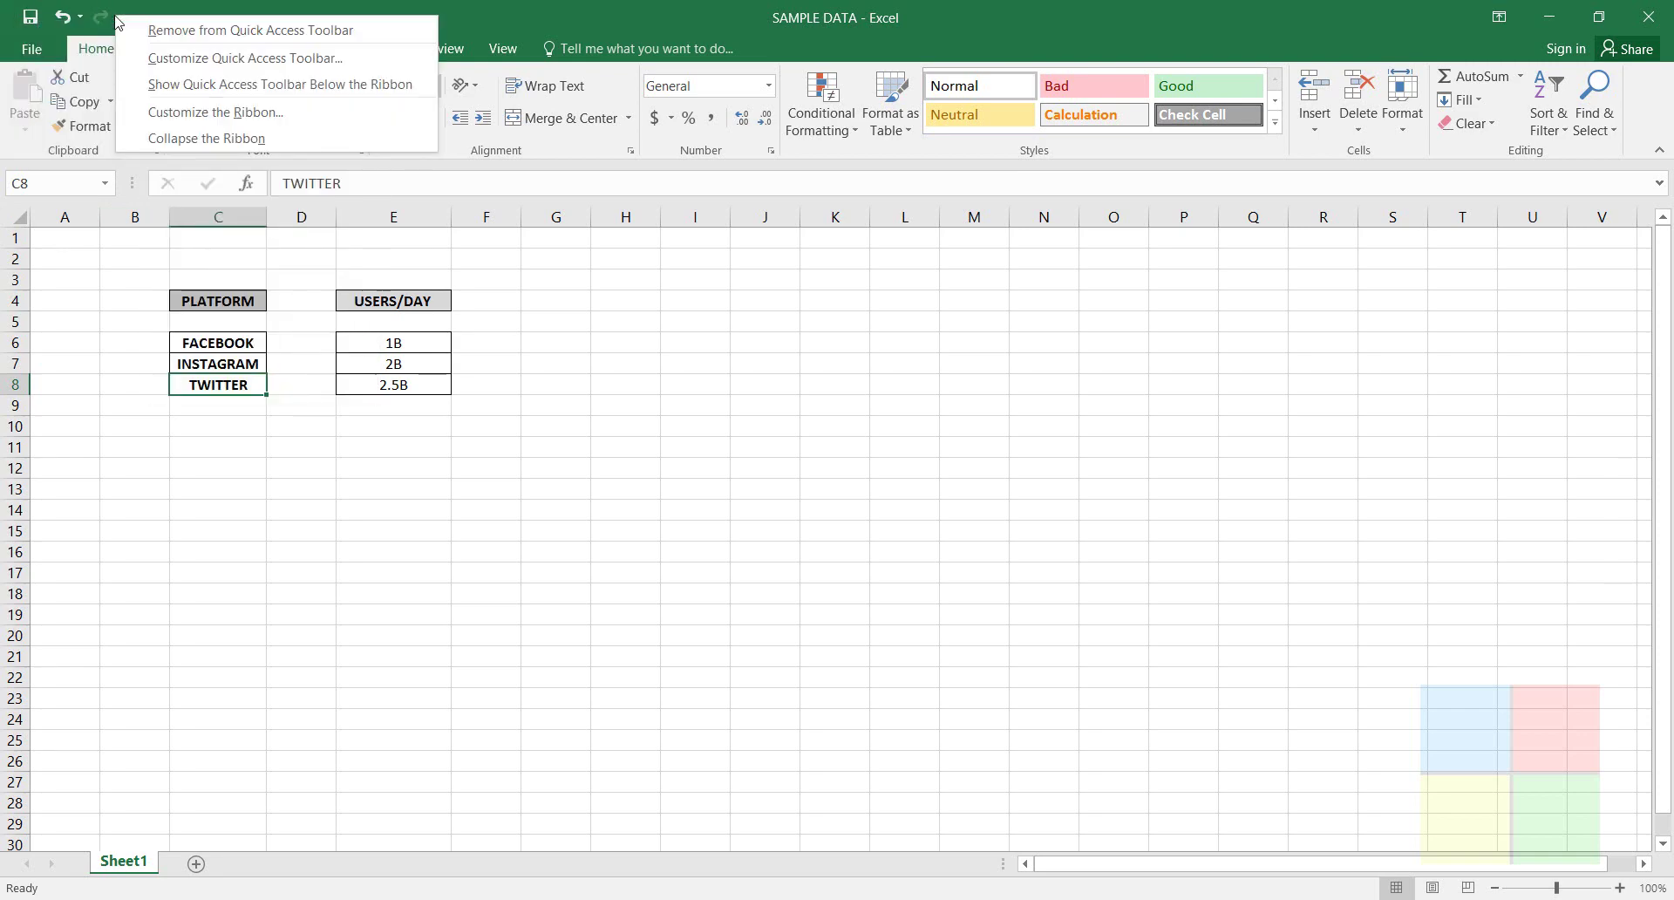
{"action": "left_click", "coordinate": [166, 86]}
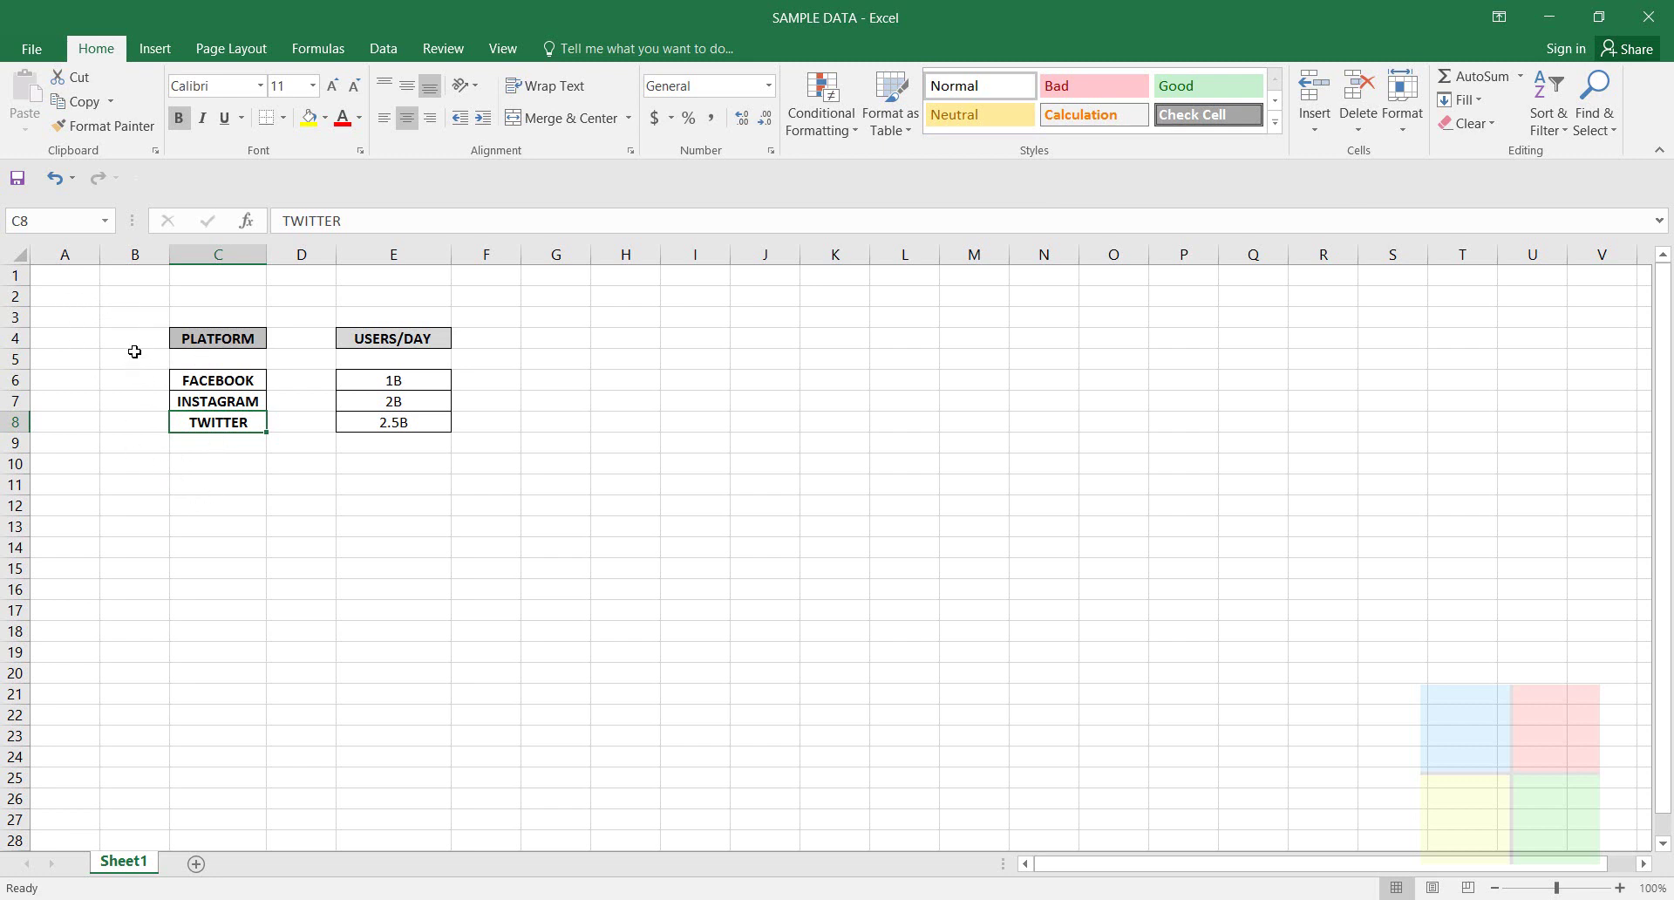
- Move the Quick Access Toolbar back above the ribbon
{"action": "right_click", "coordinate": [99, 178]}
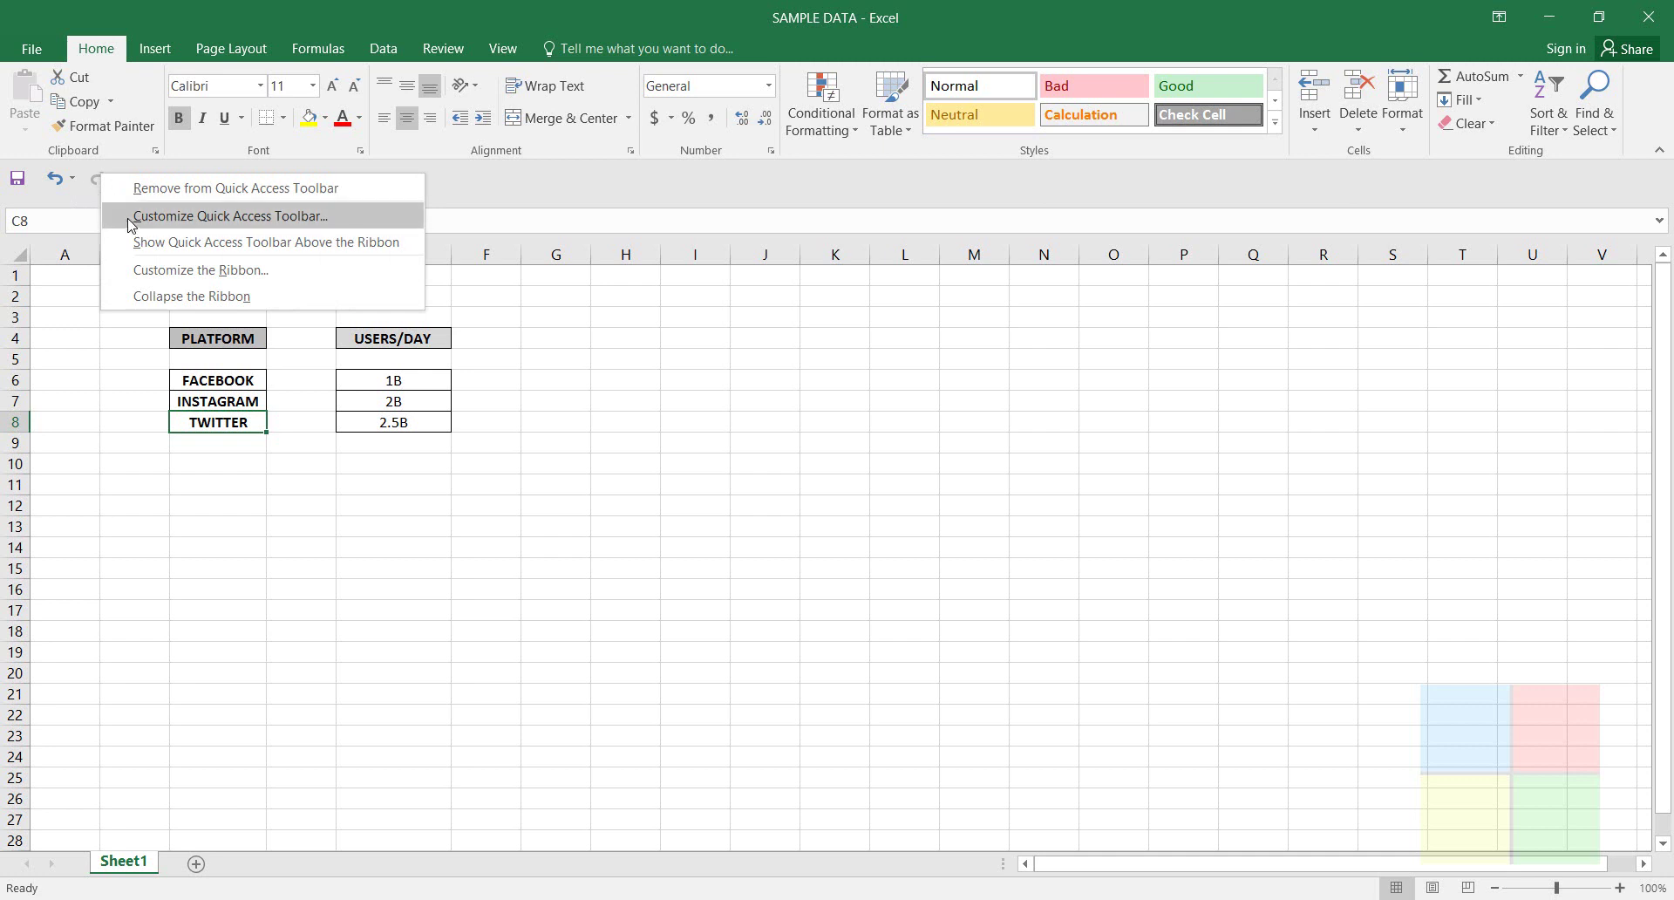
{"action": "left_click", "coordinate": [257, 249]}
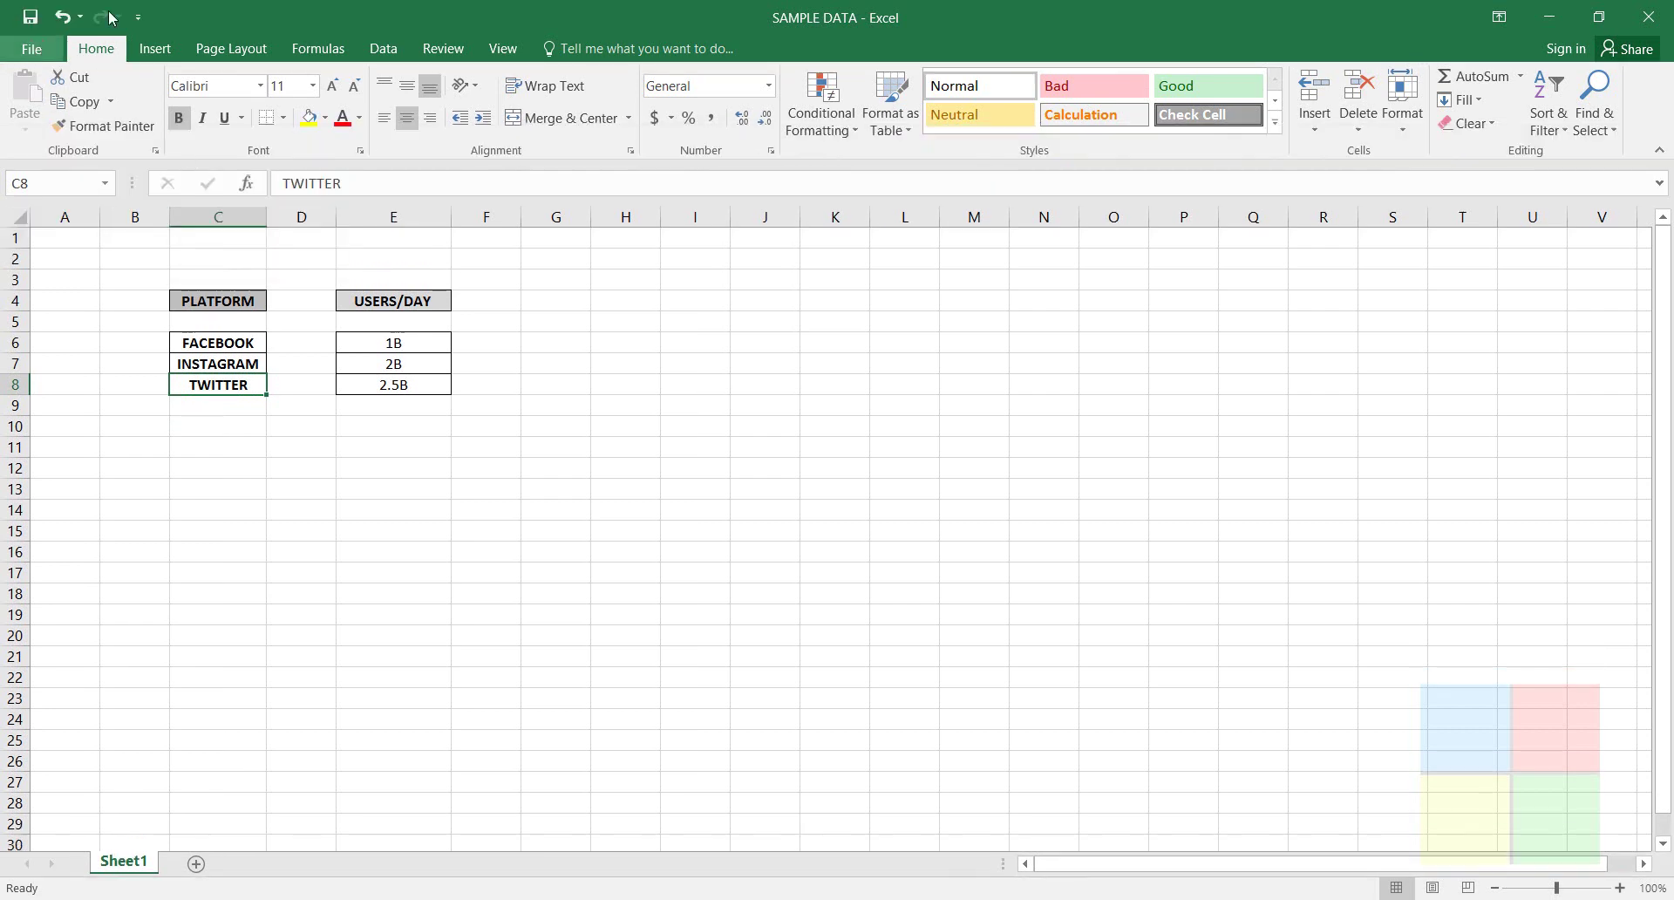